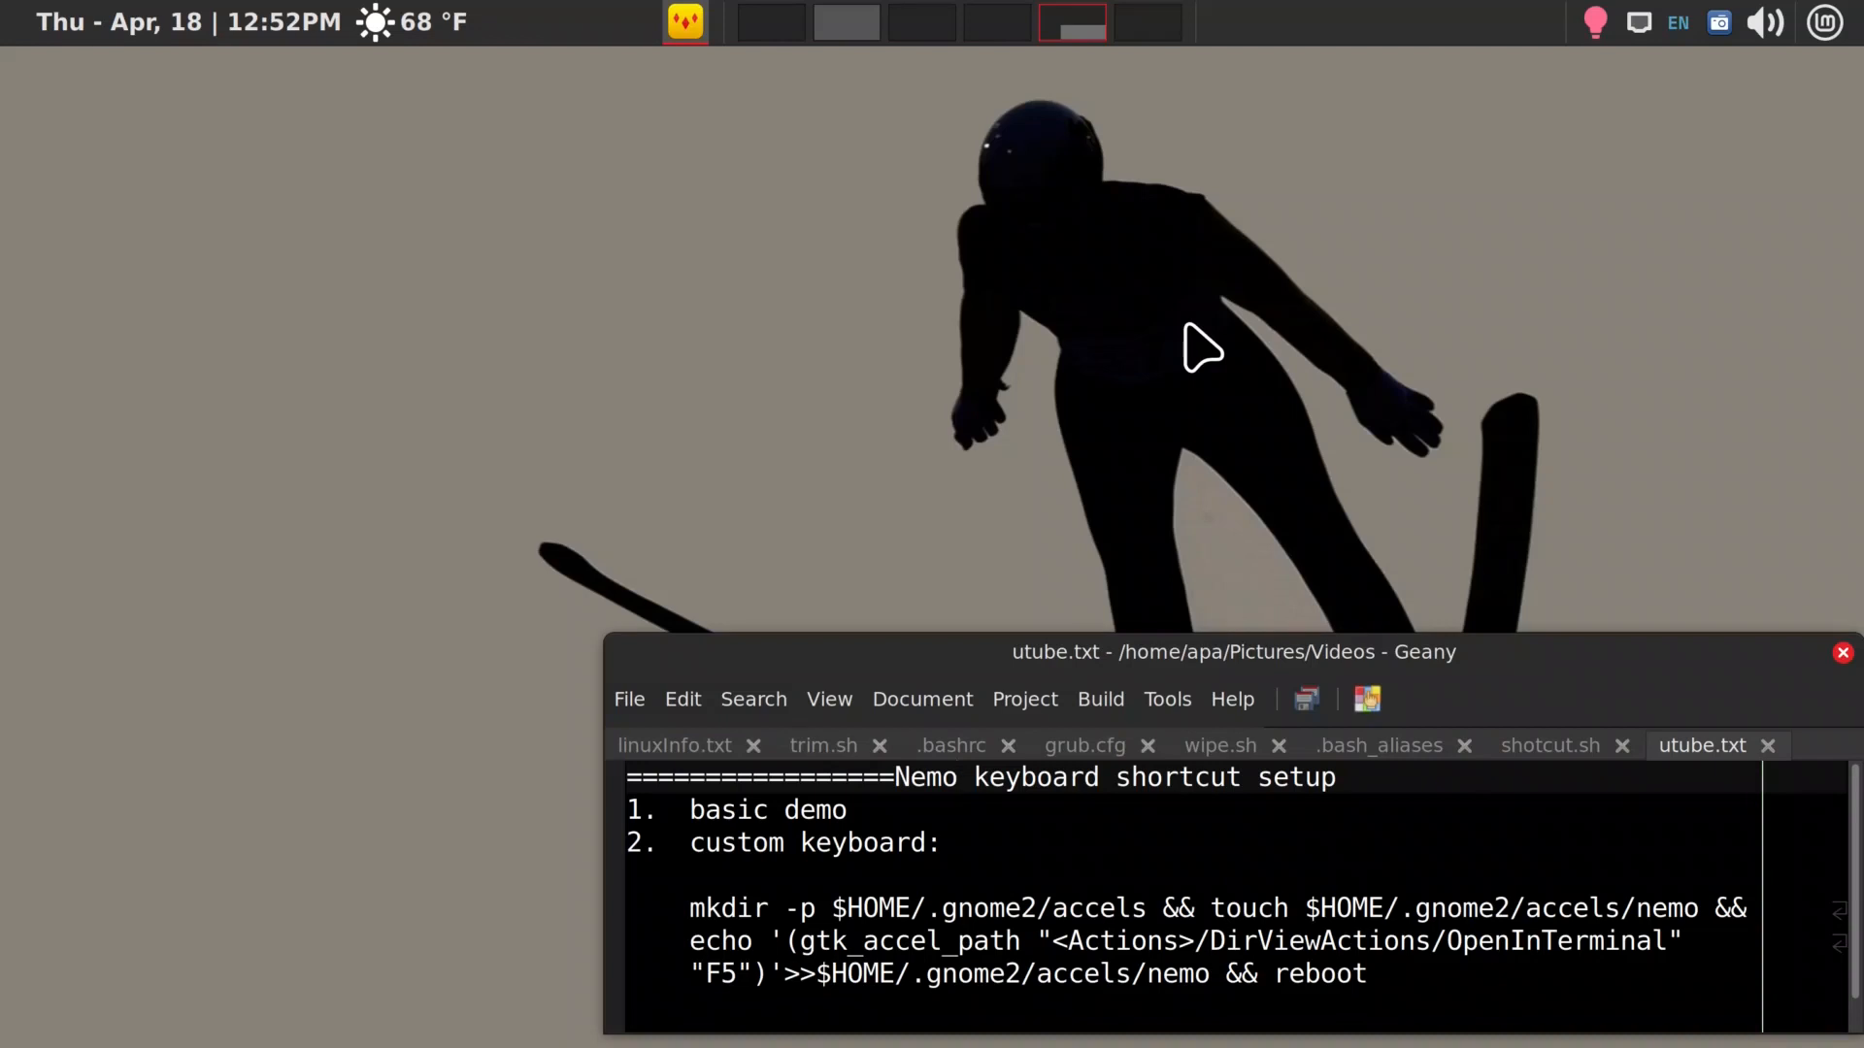
Point out the basic demo and custom keyboard items in utube.txt, and switch to the second workspace with the Home folder window
left_click(859, 815)
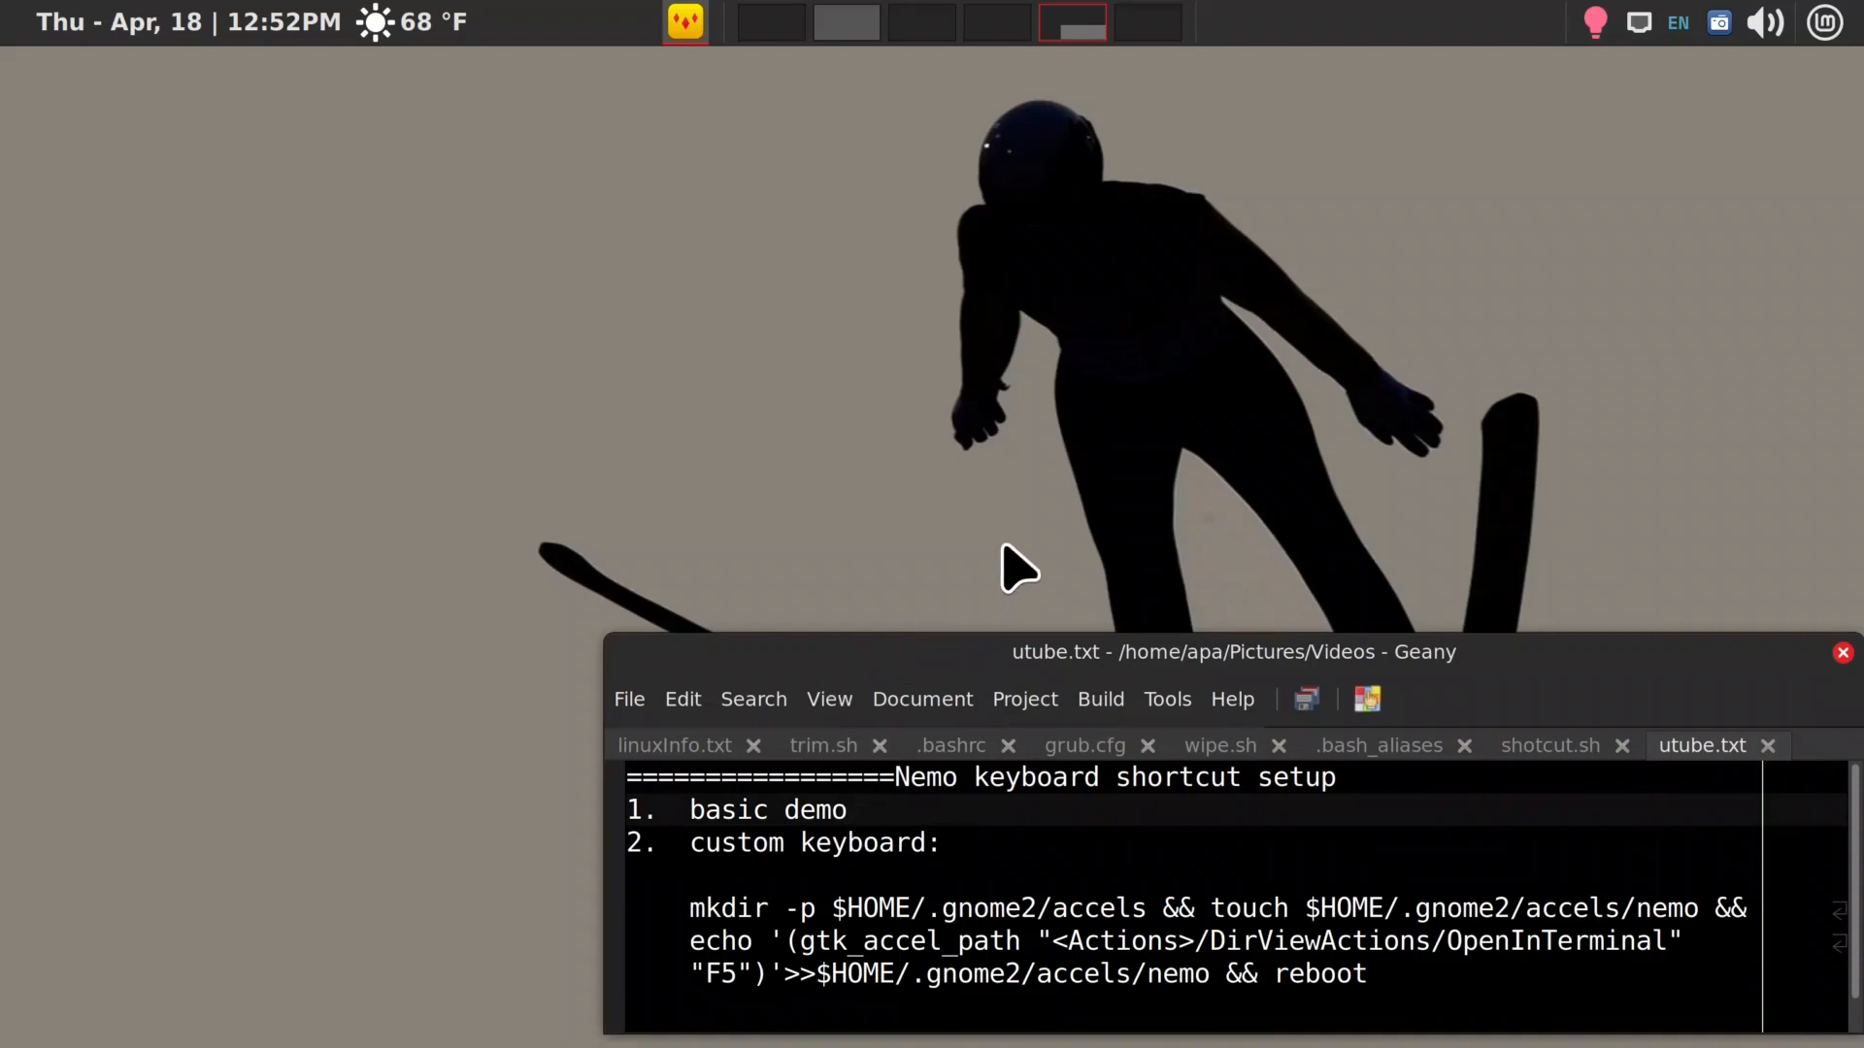
left_click(965, 842)
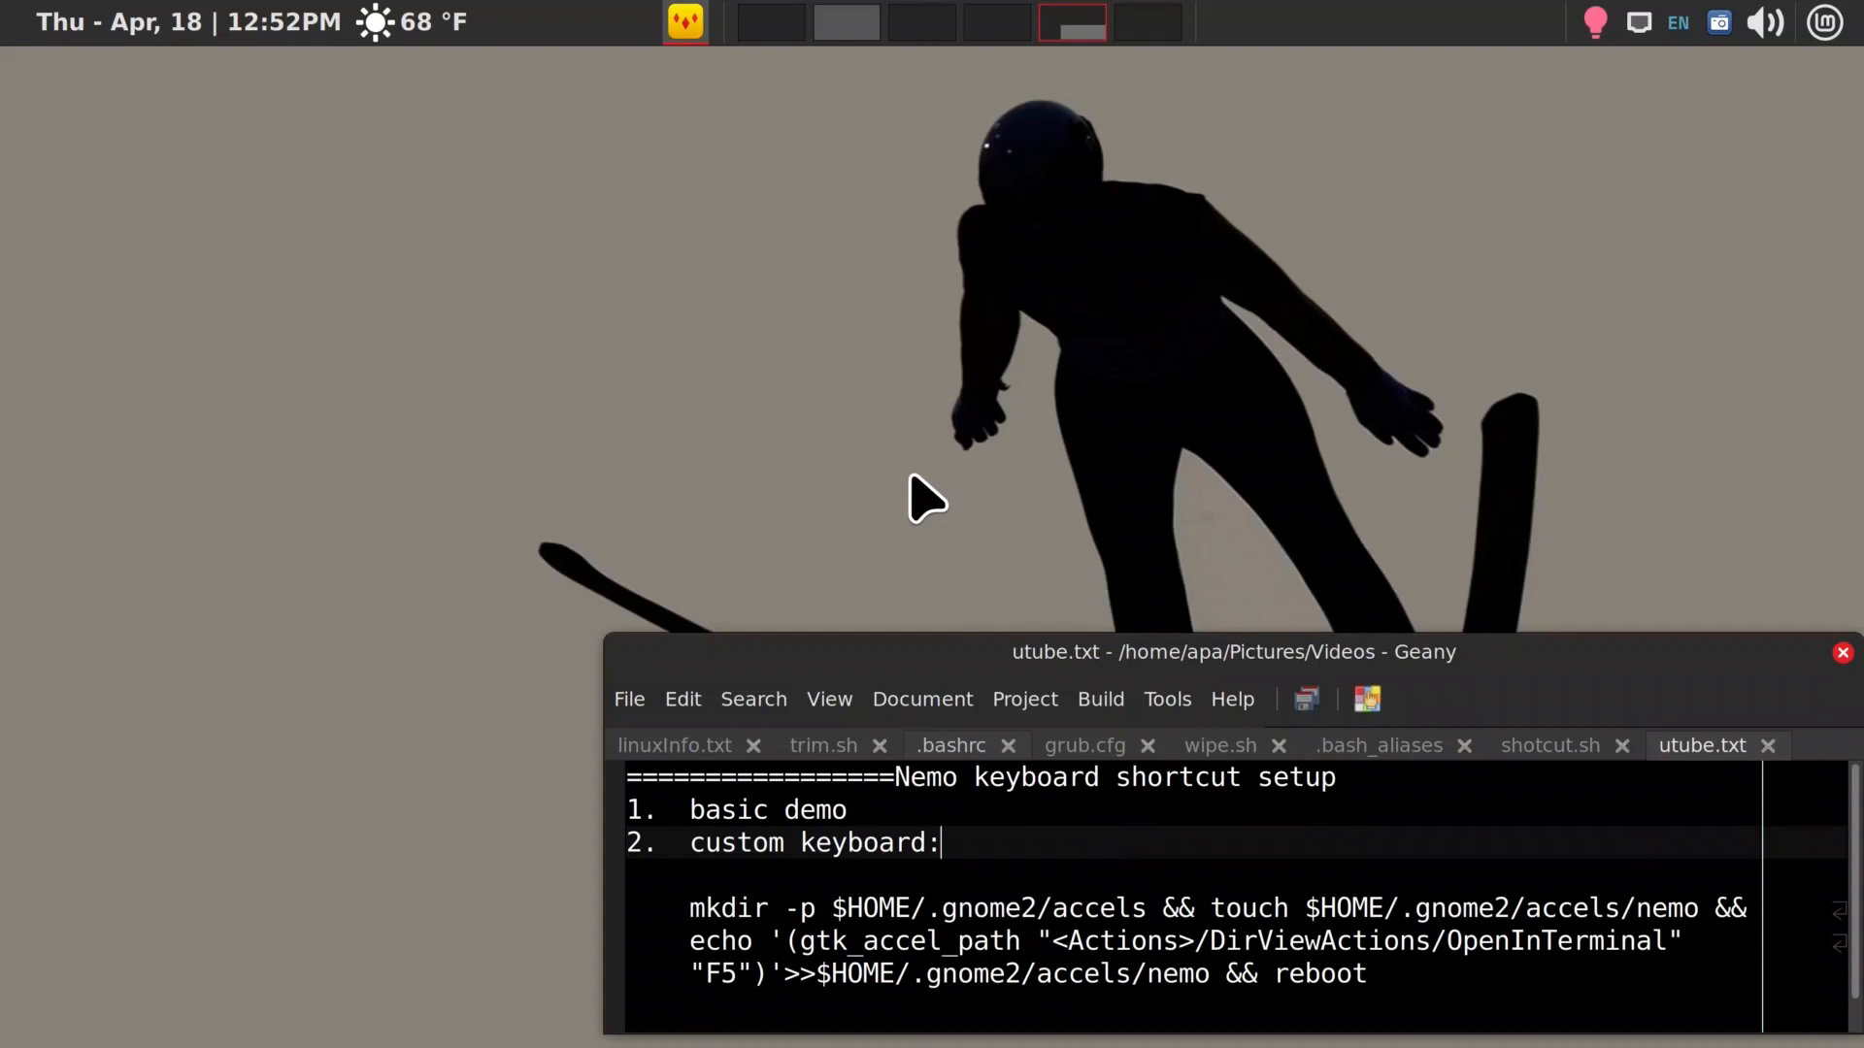
key("ctrl+F1")
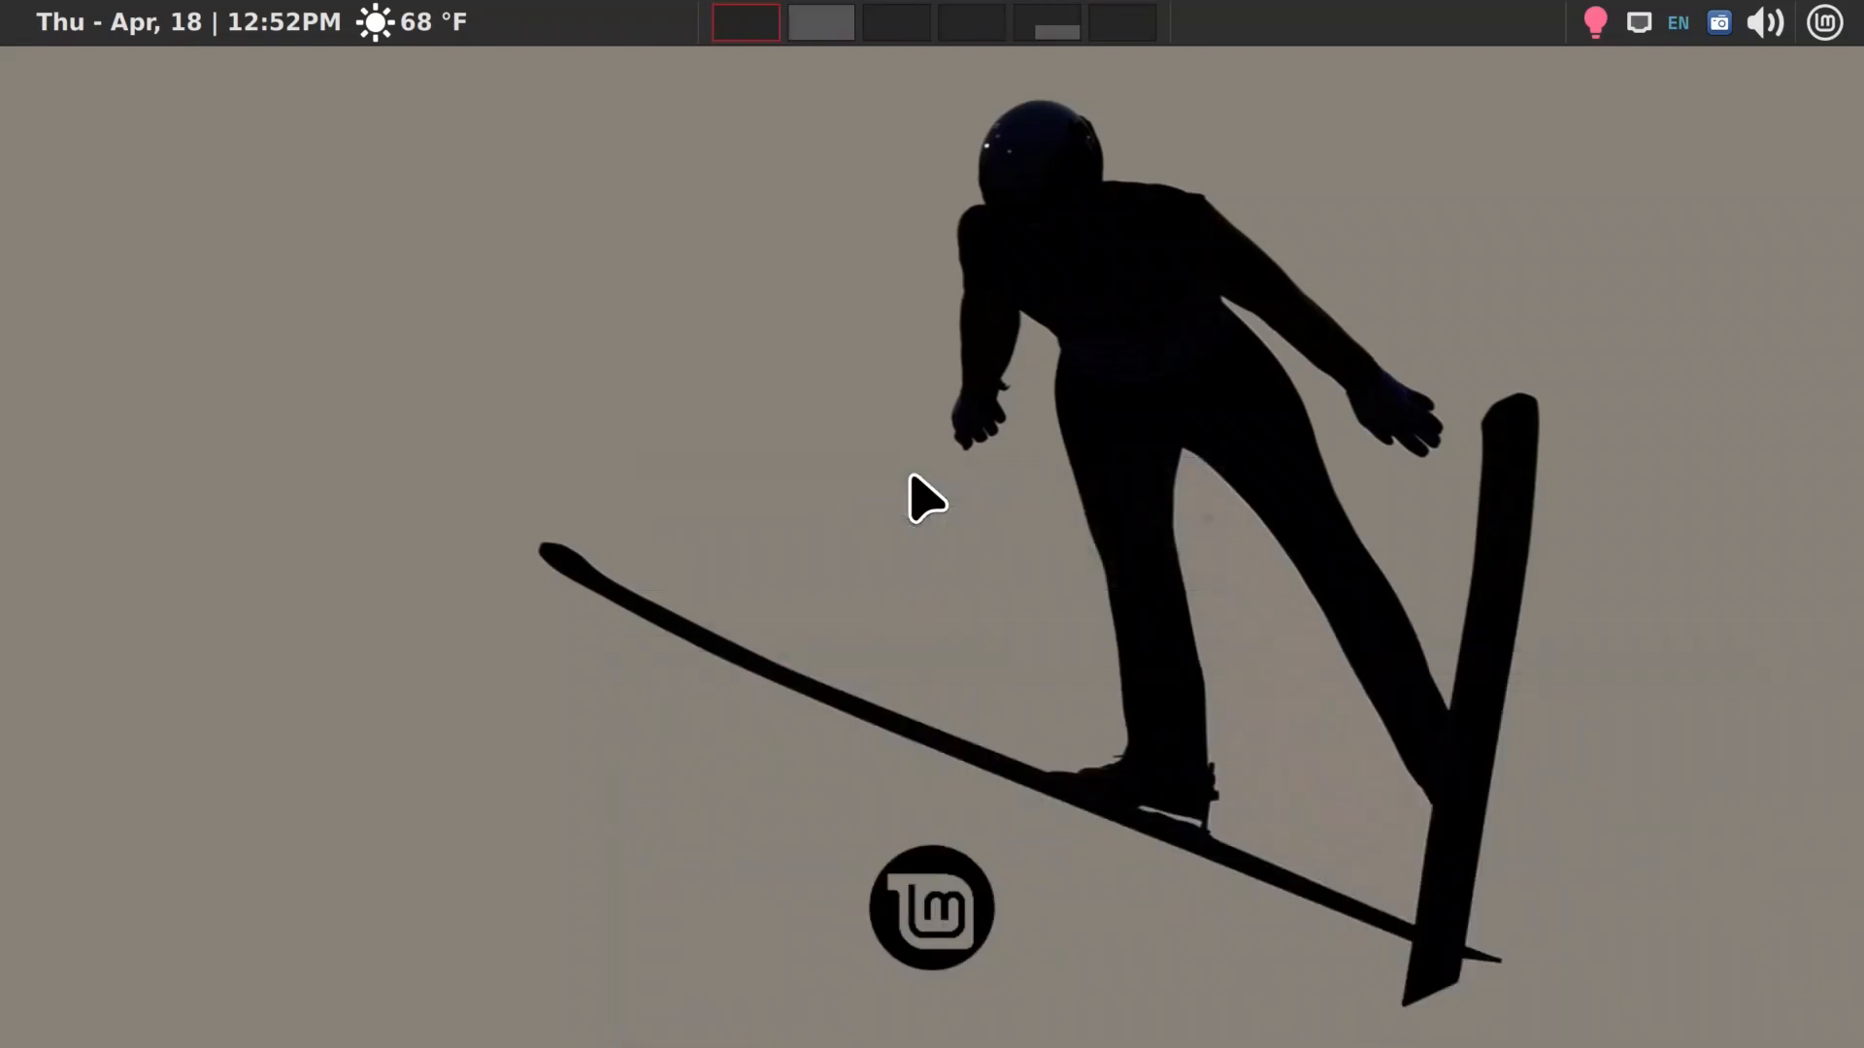
key("ctrl+F2")
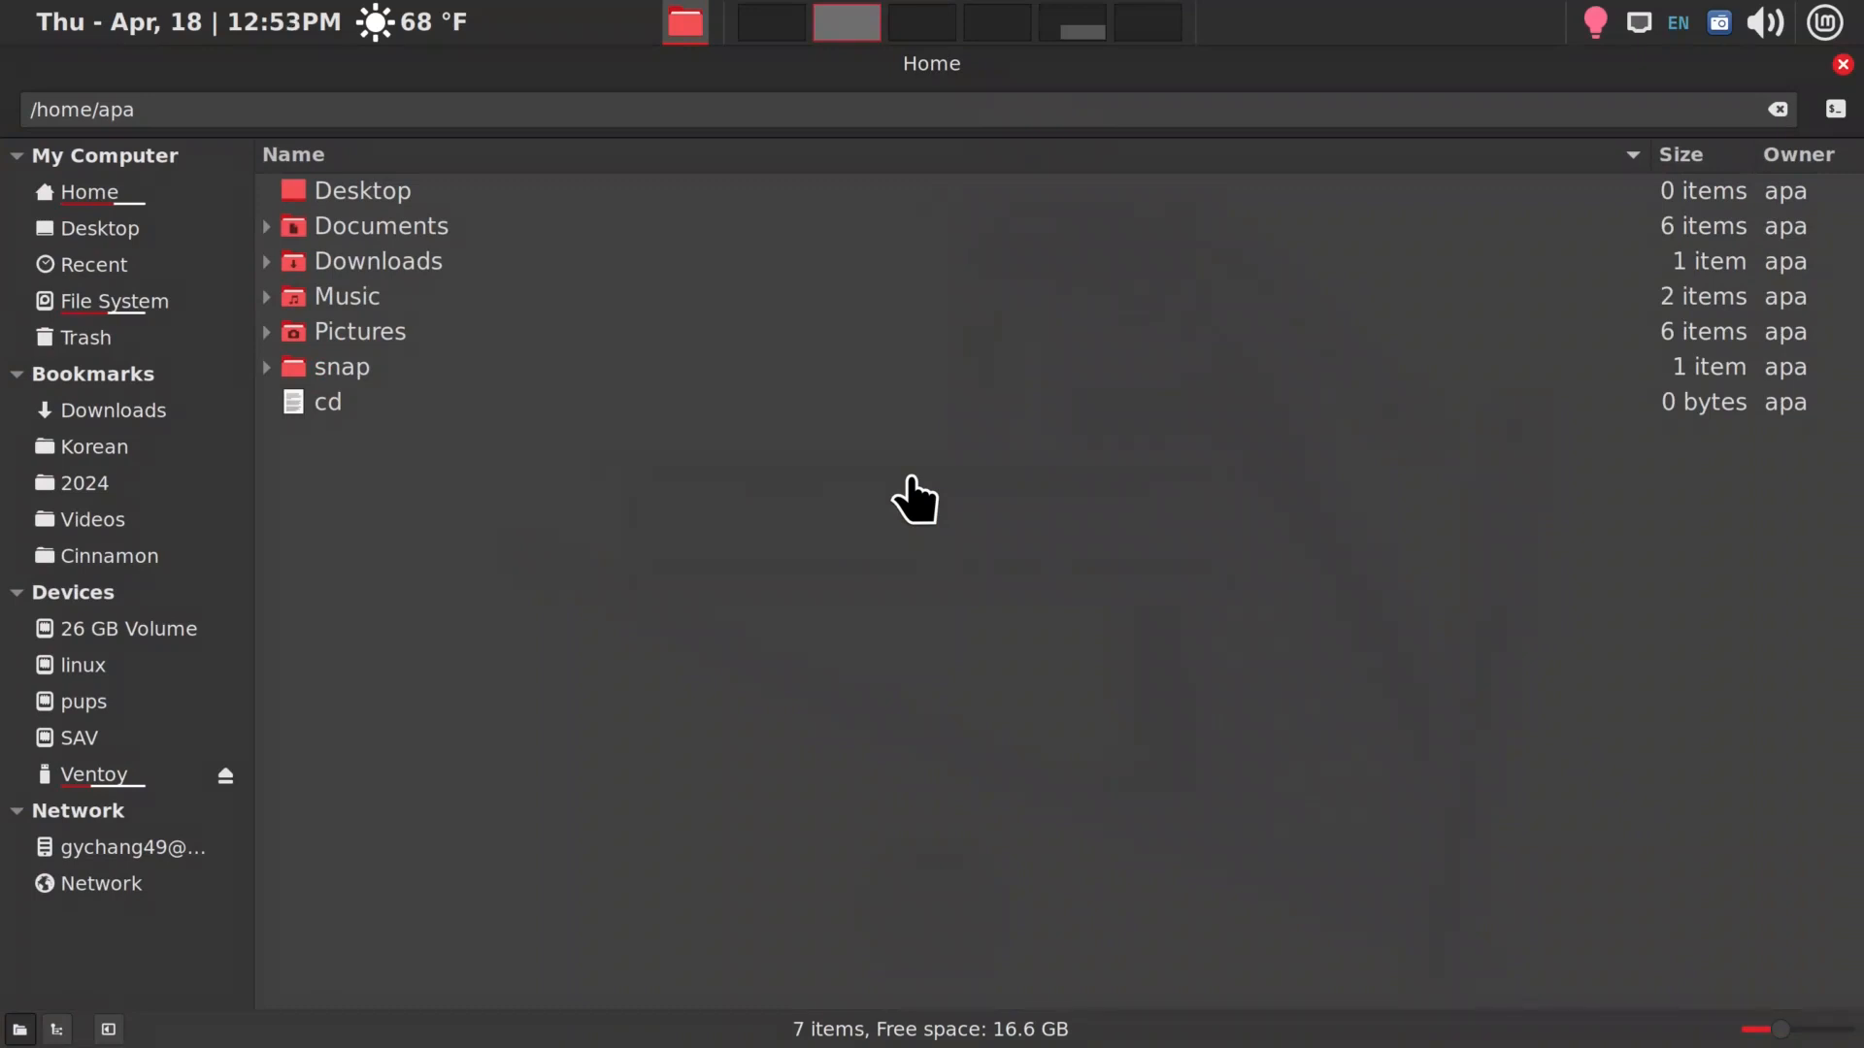
Unmaximize and re-maximize the Home folder window, and show and hide its hidden files
key("alt+F10")
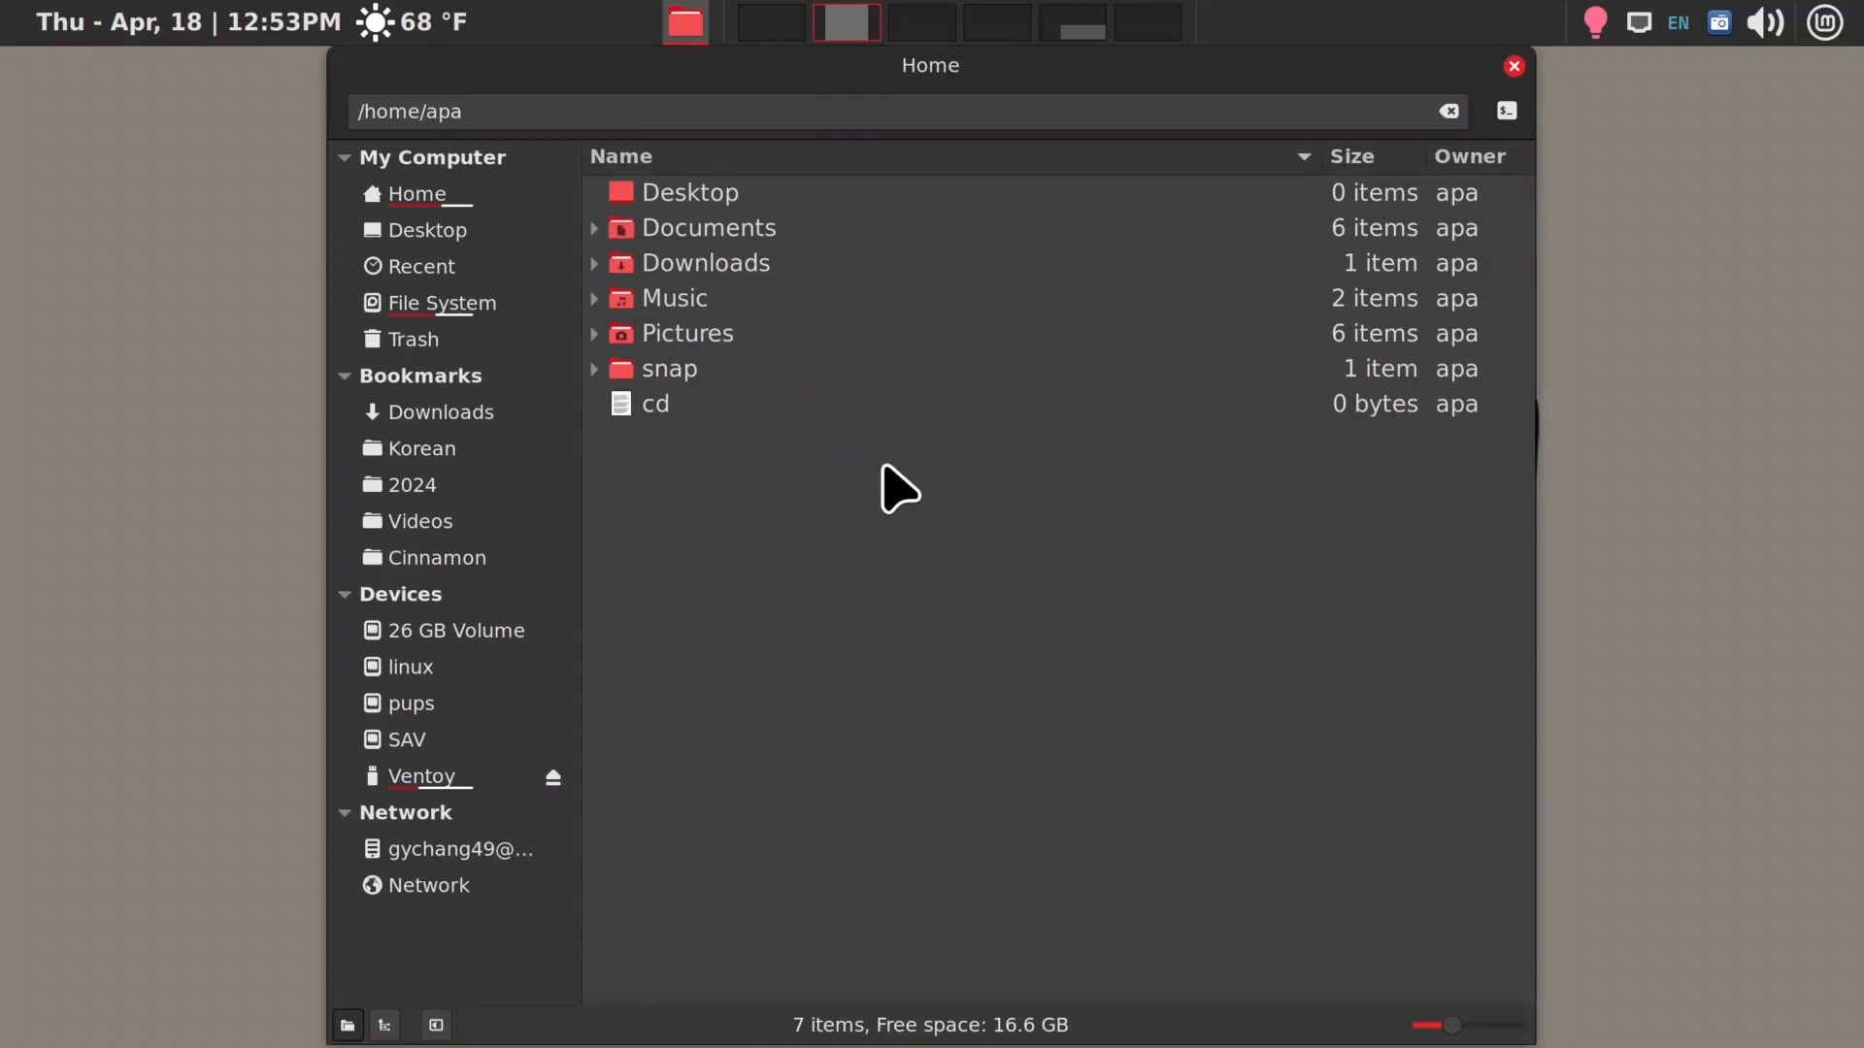
key("super+Up")
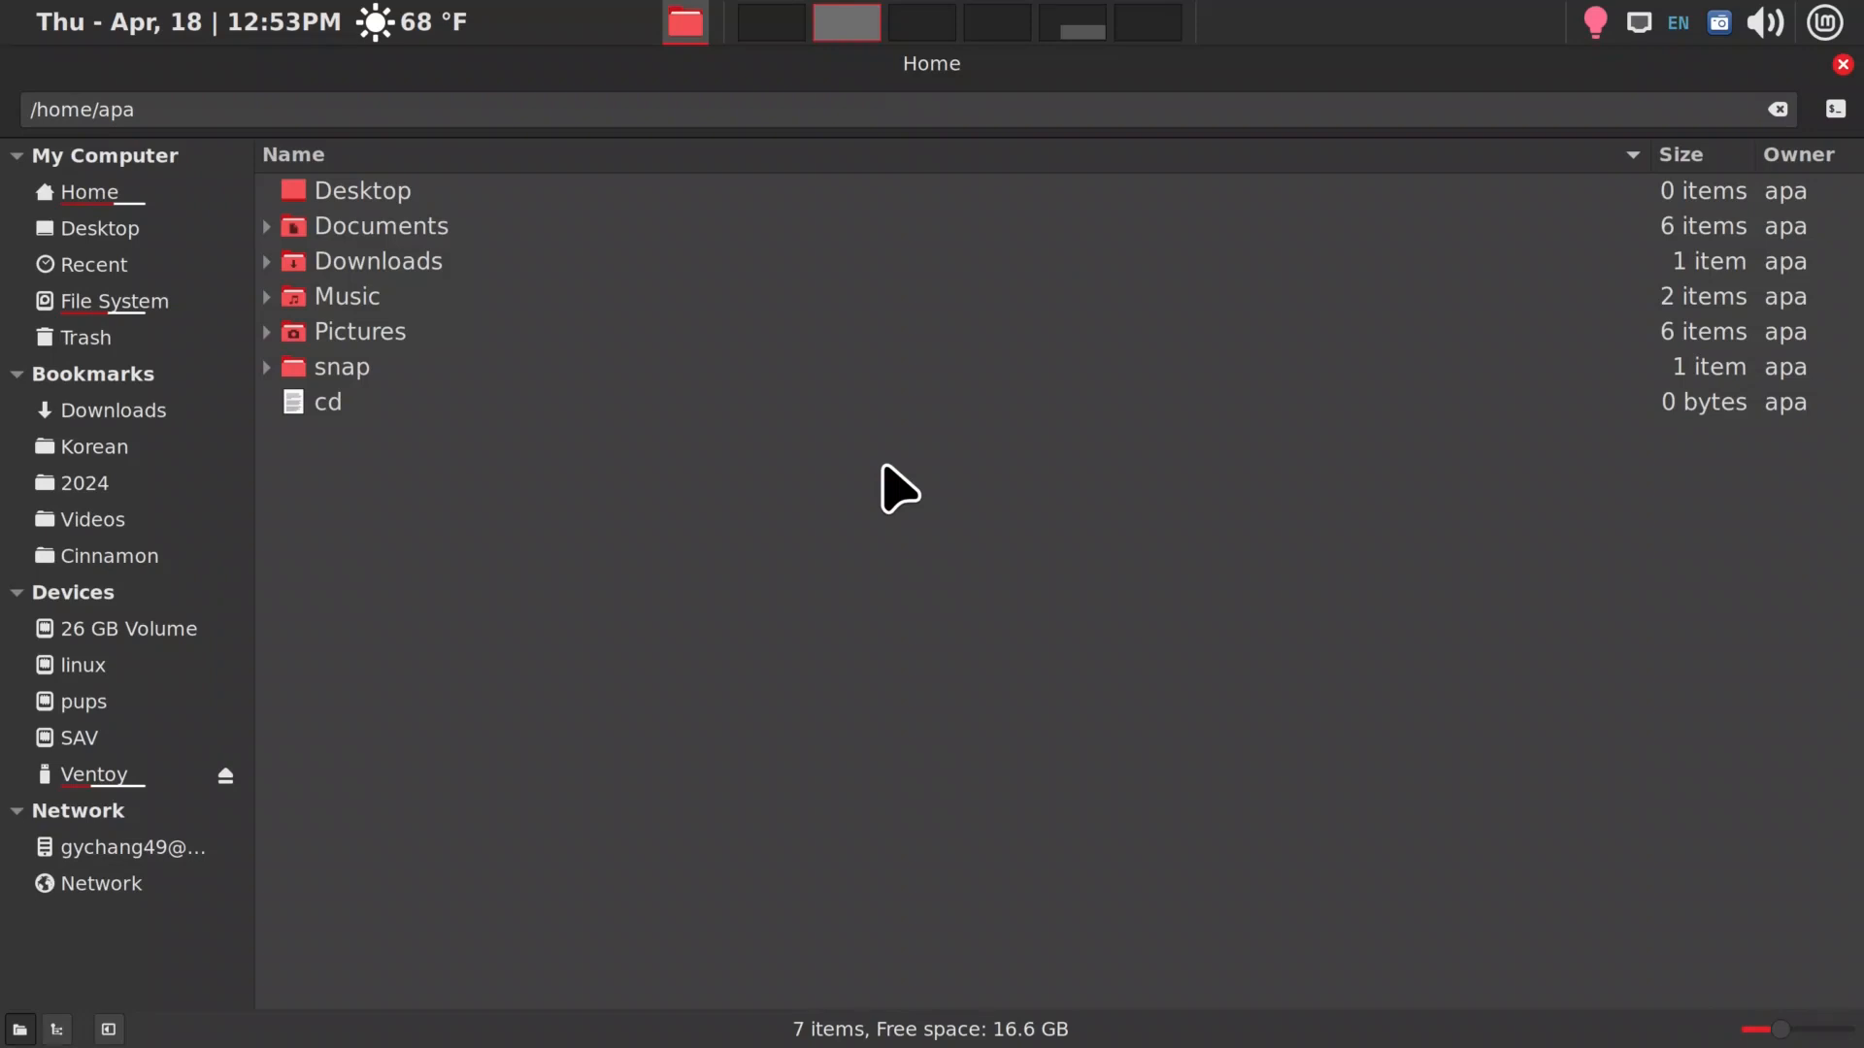
key("ctrl+h")
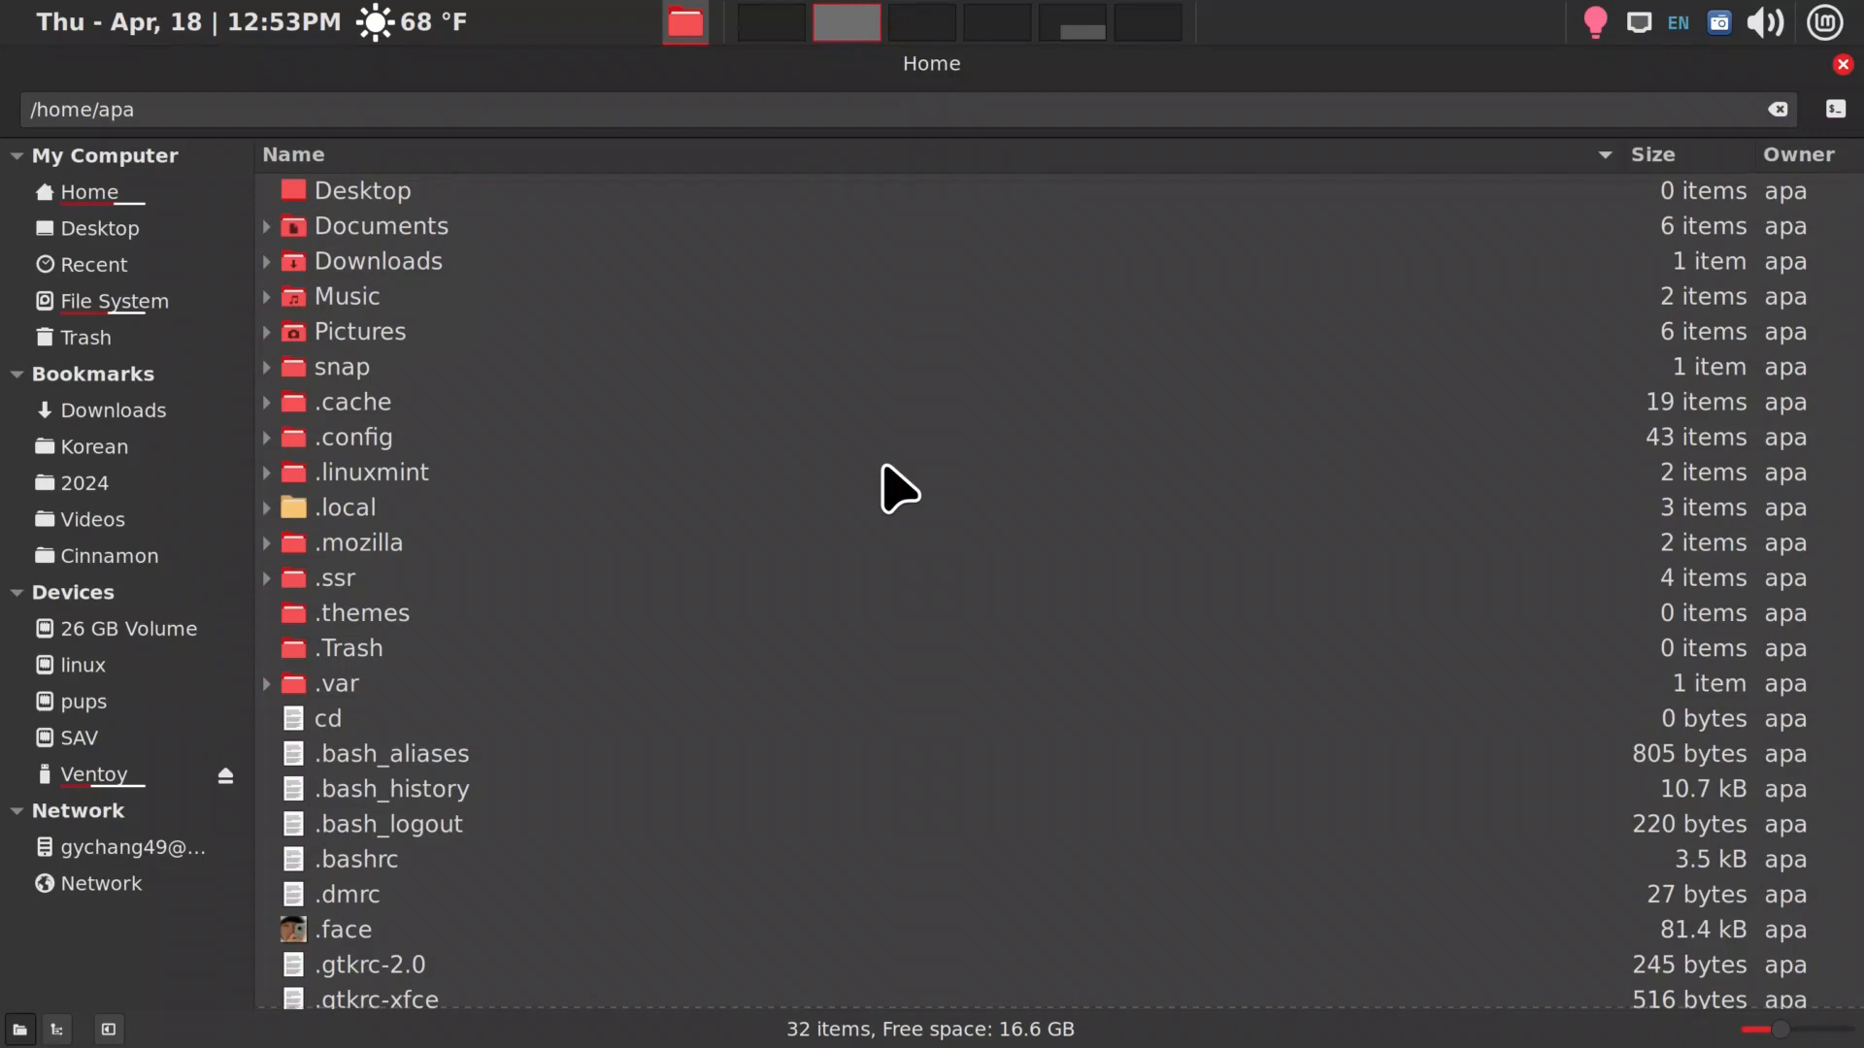
key("ctrl+h")
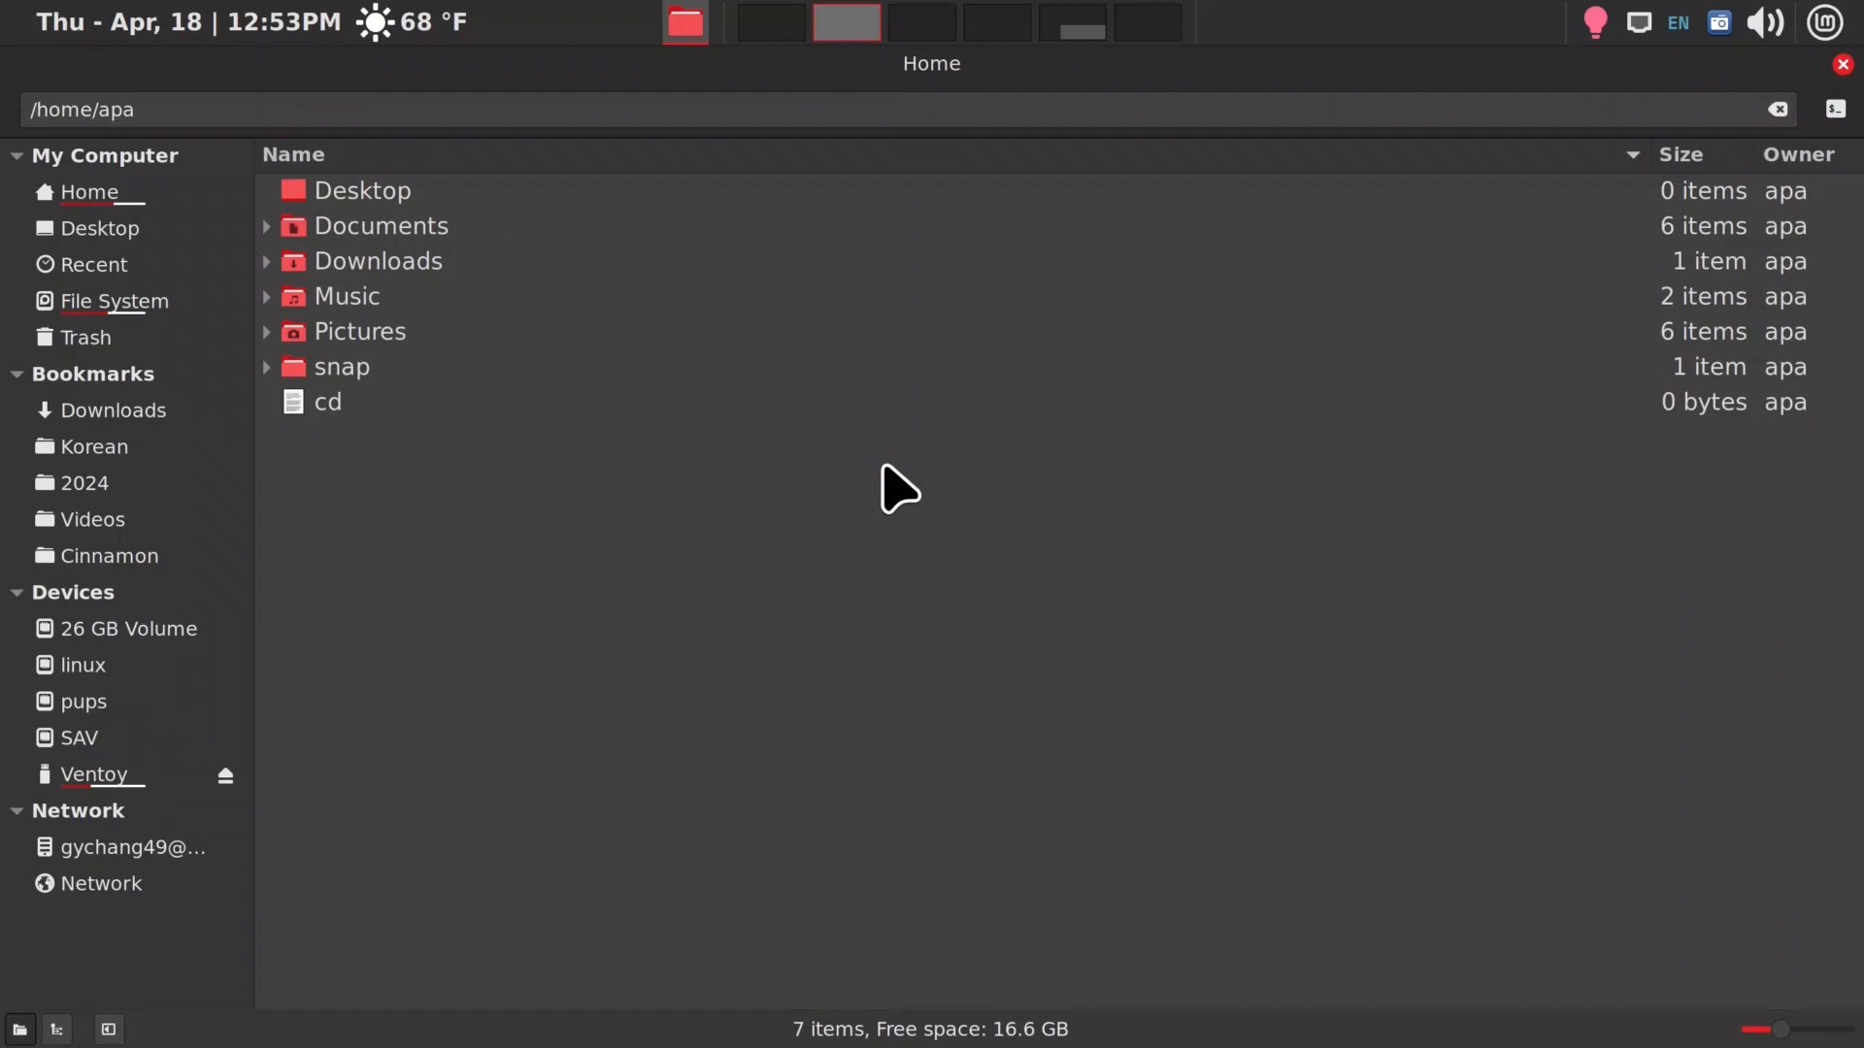
Split the file manager into two panes and open the Pictures folder in the first one
key("F3")
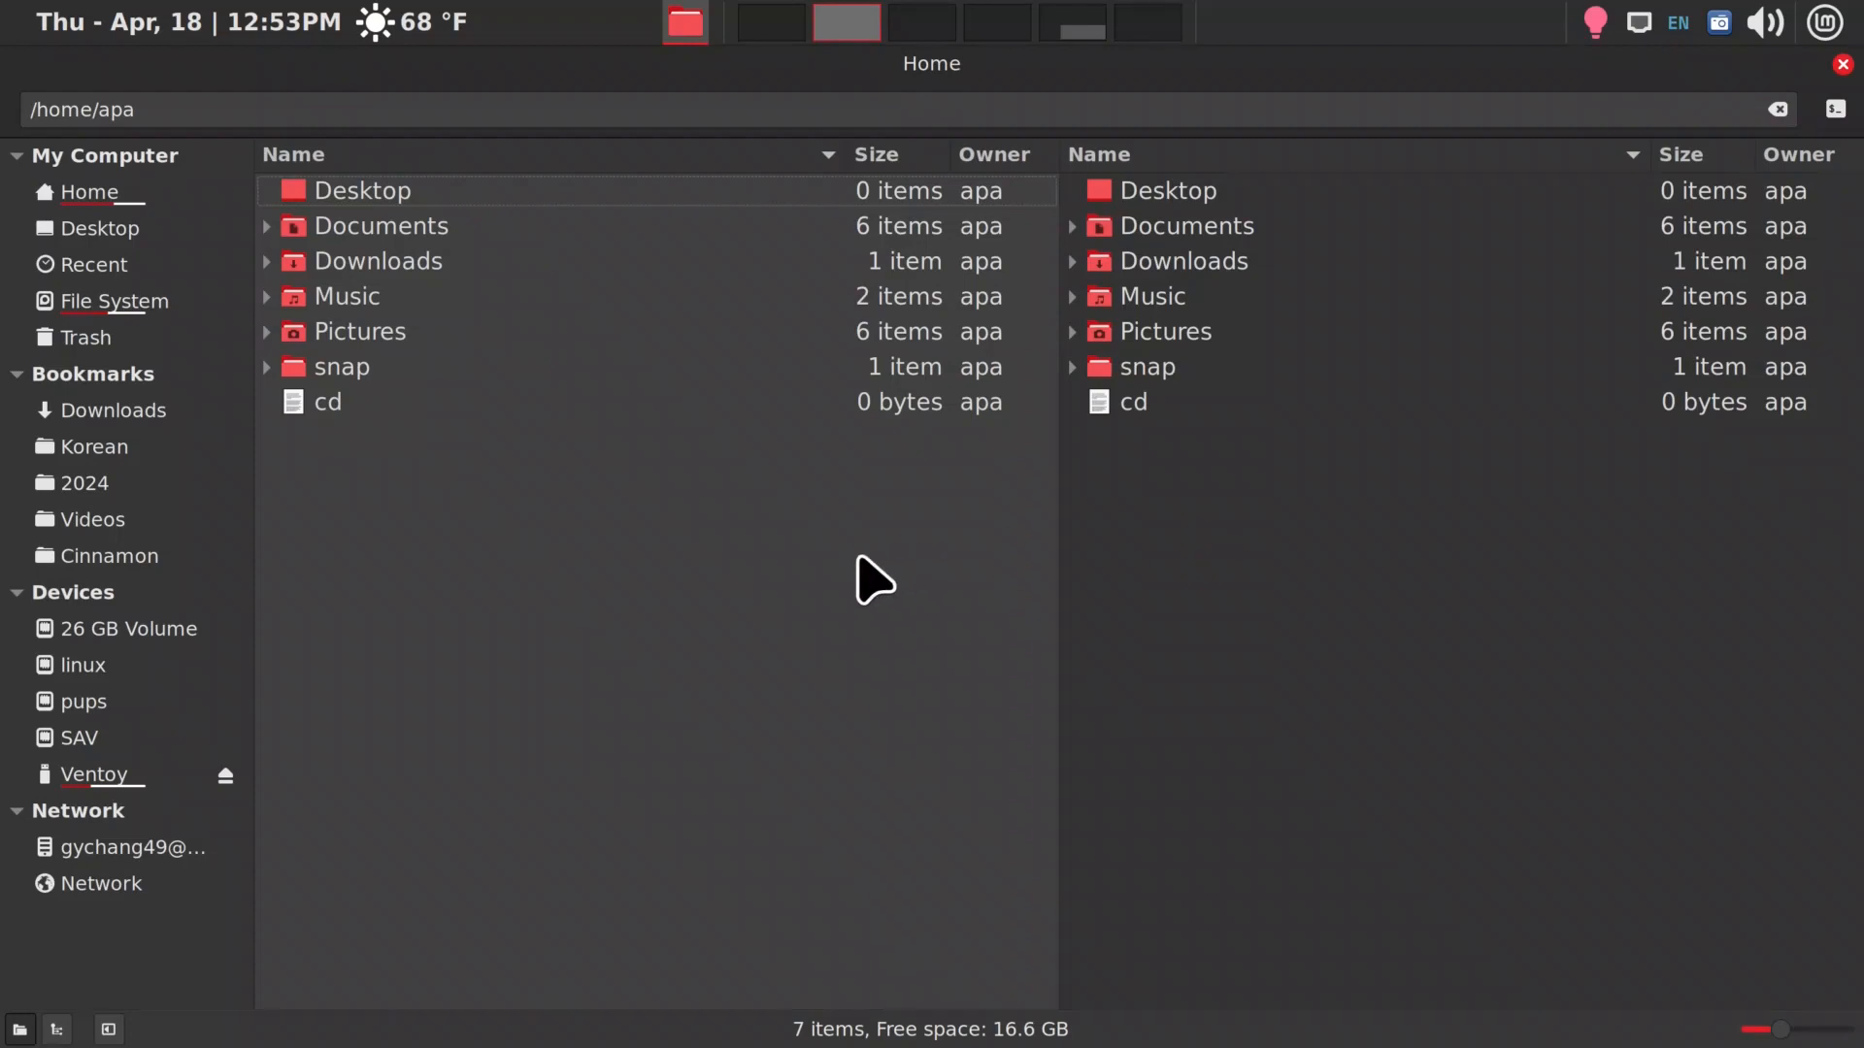
key("Tab")
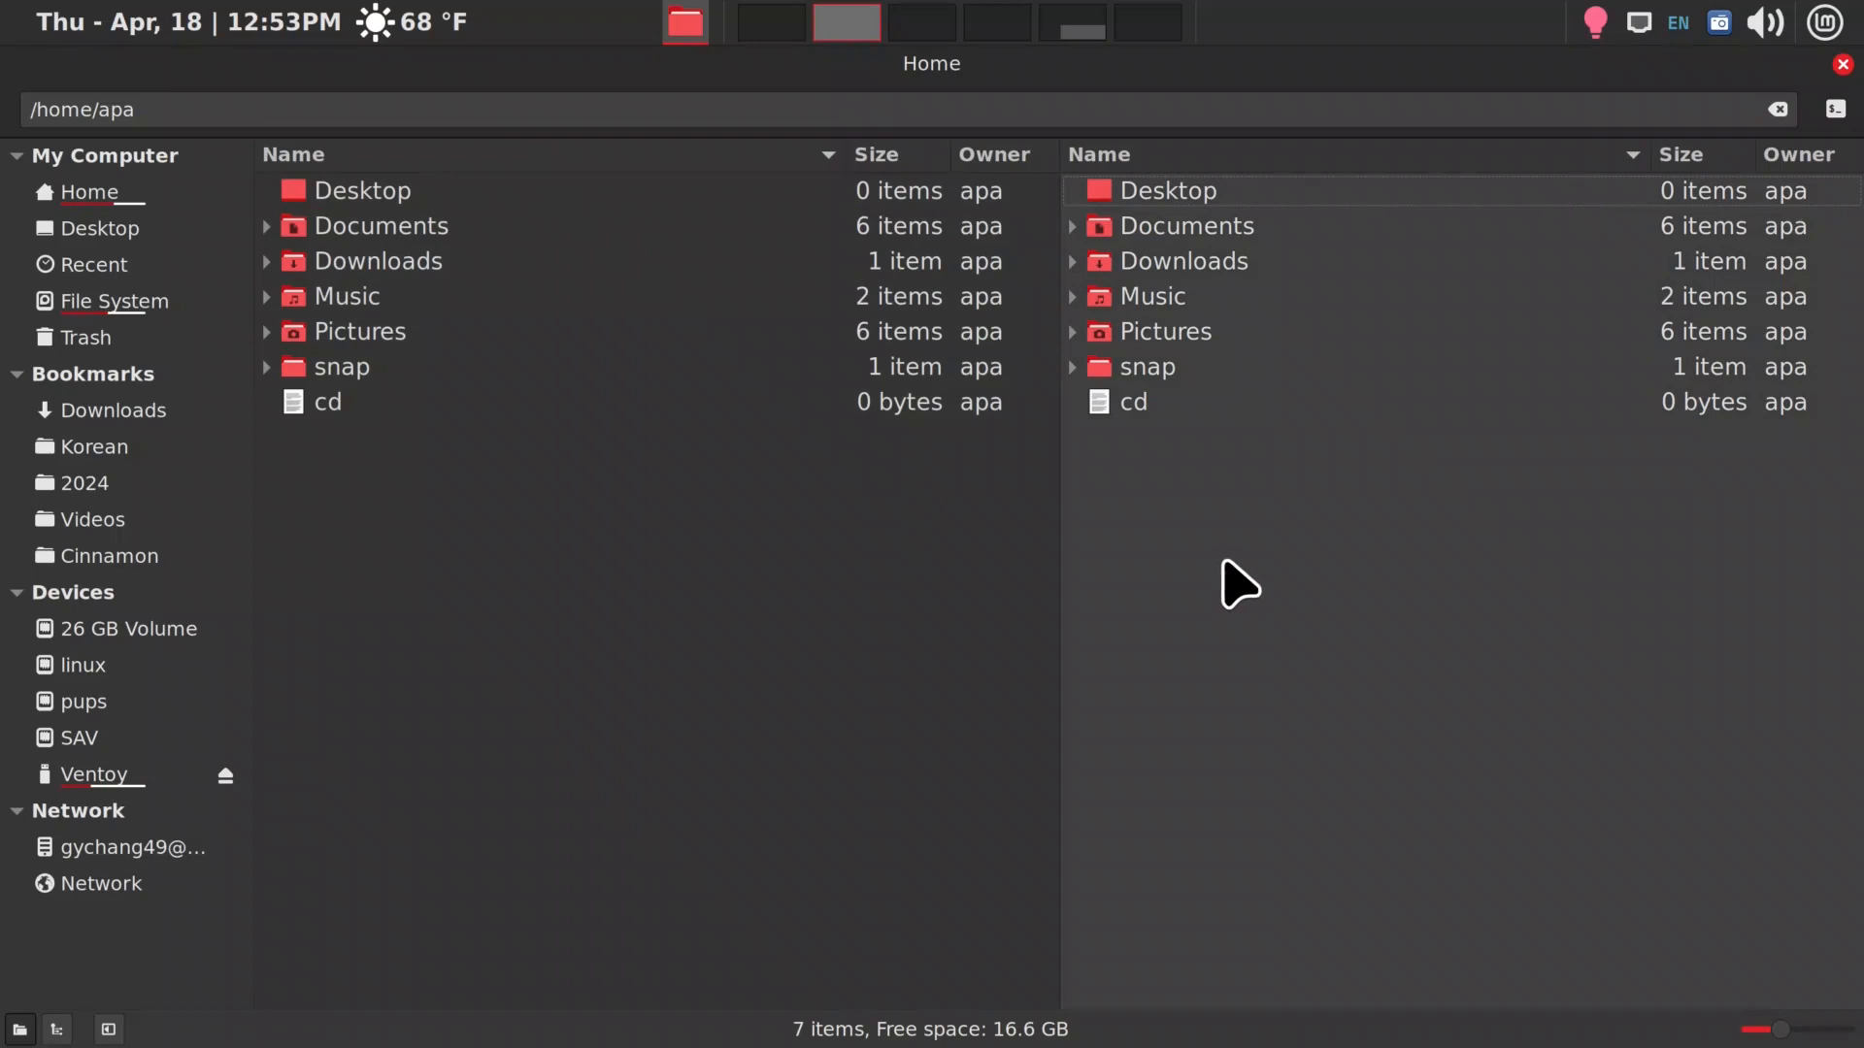
key("Tab")
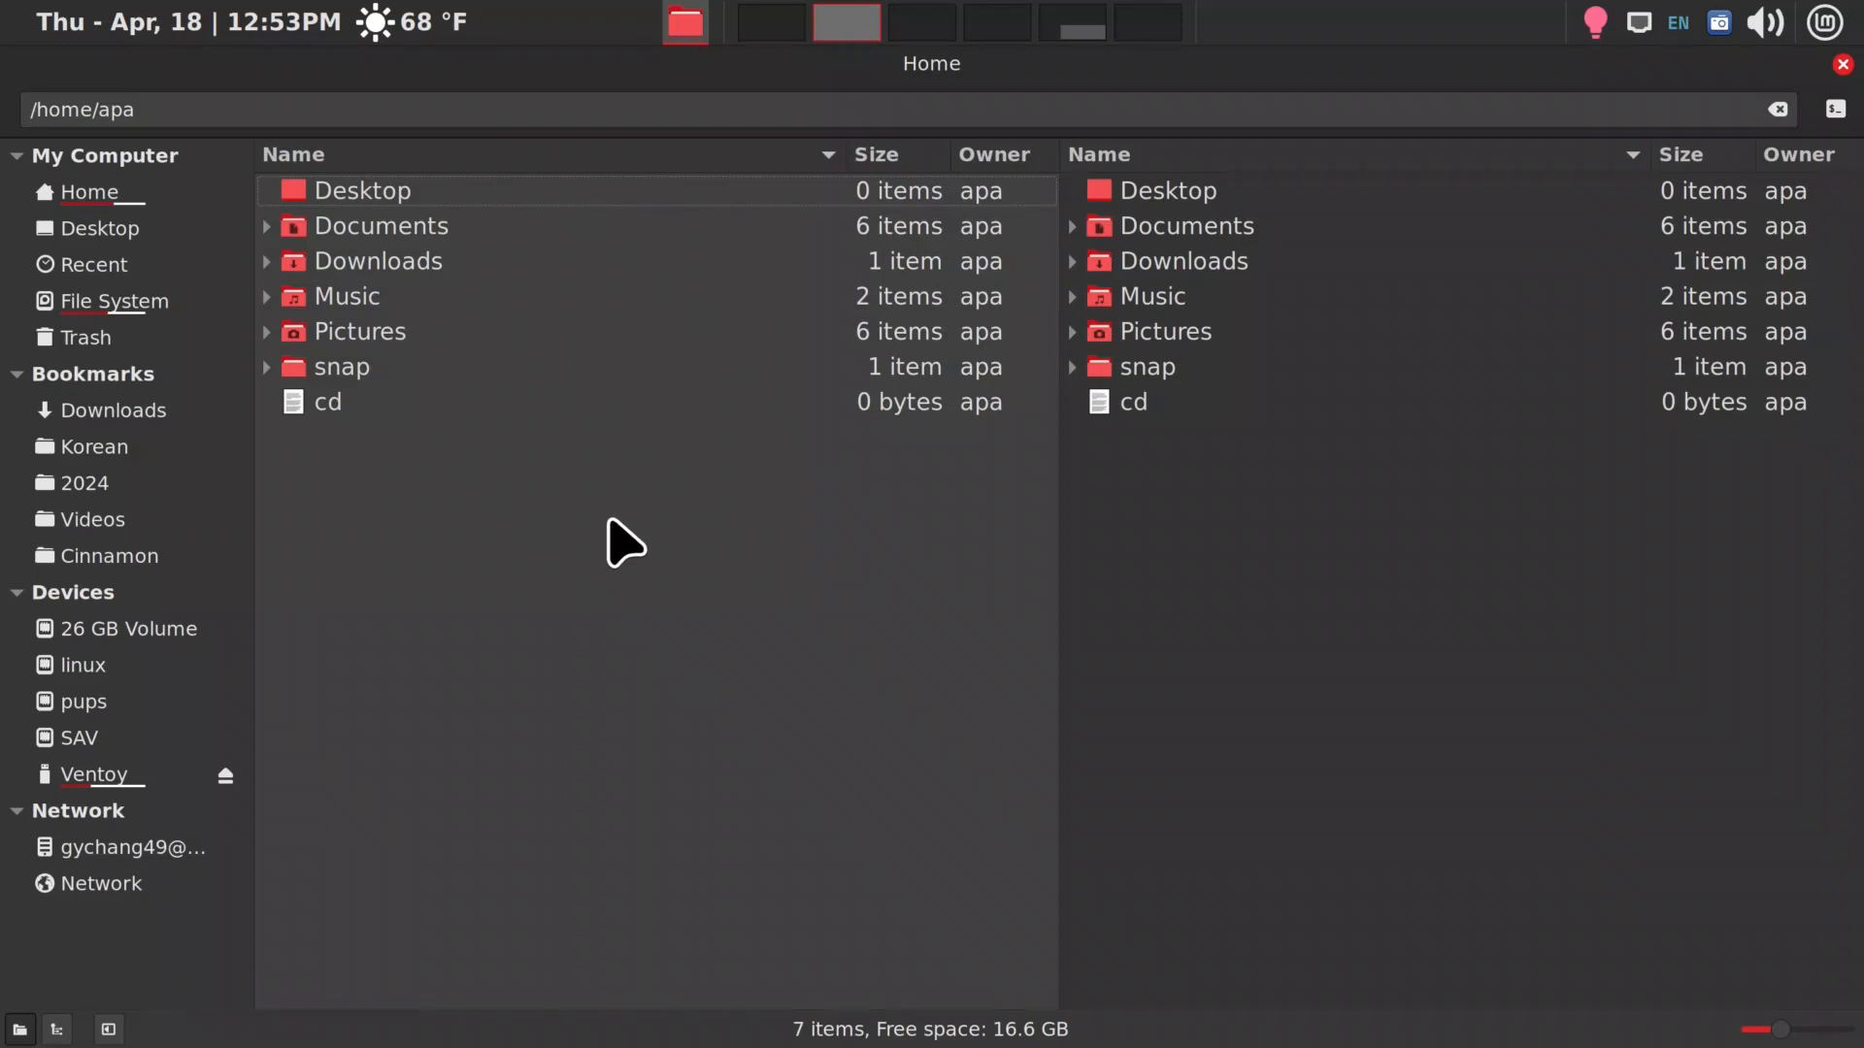
type("p")
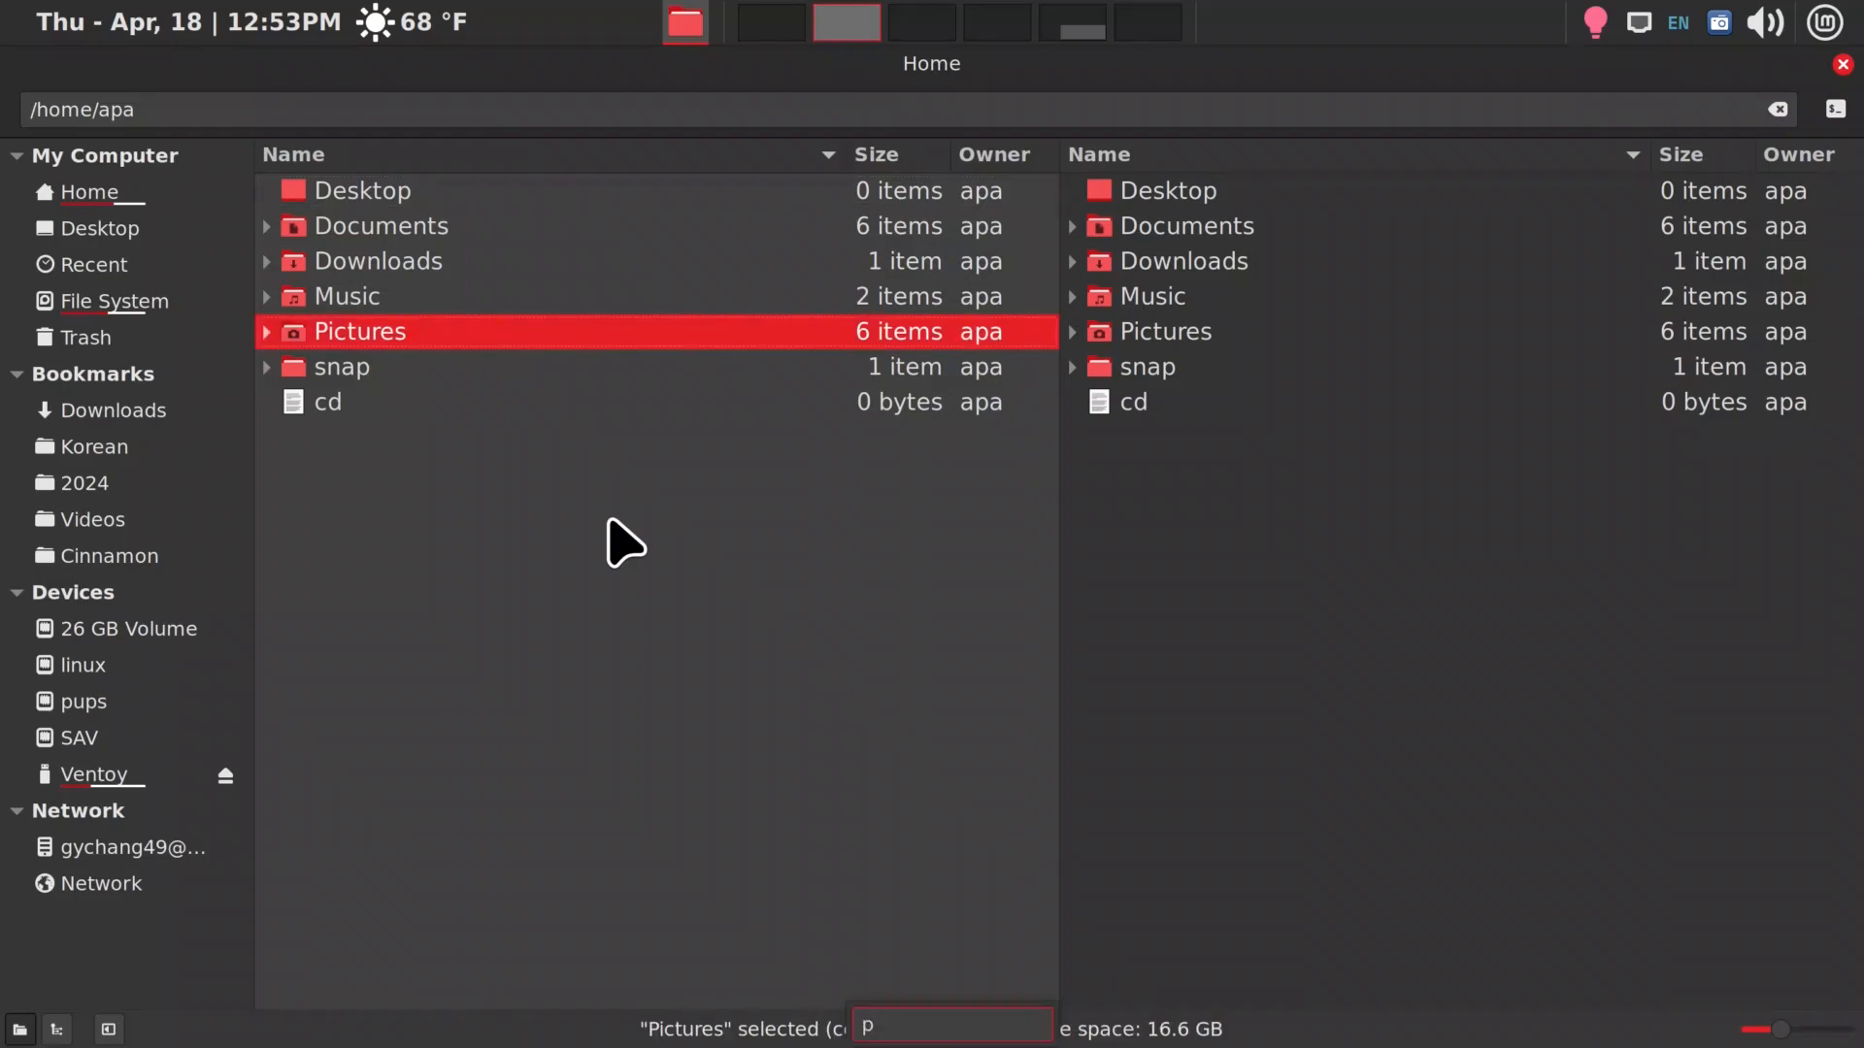
key("Return")
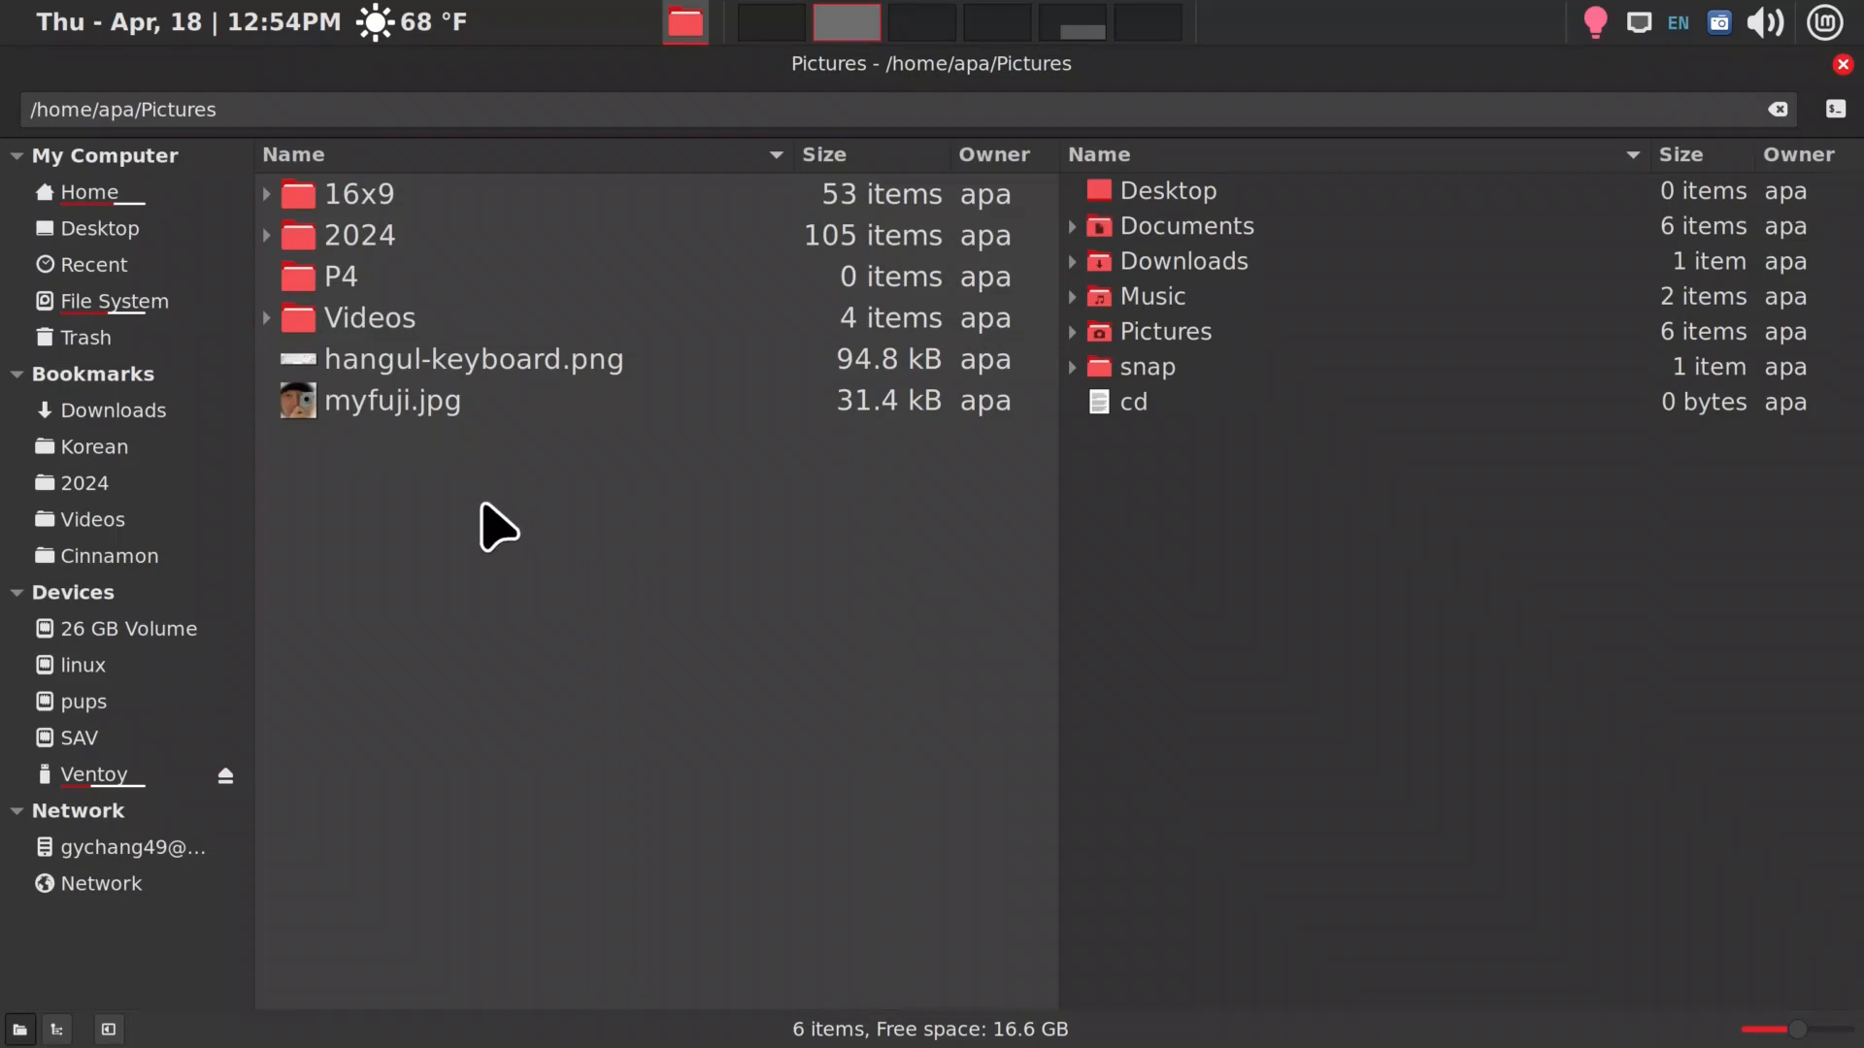
Open and close a terminal in the Pictures folder twice, and view the folder's available actions once more
right_click(485, 508)
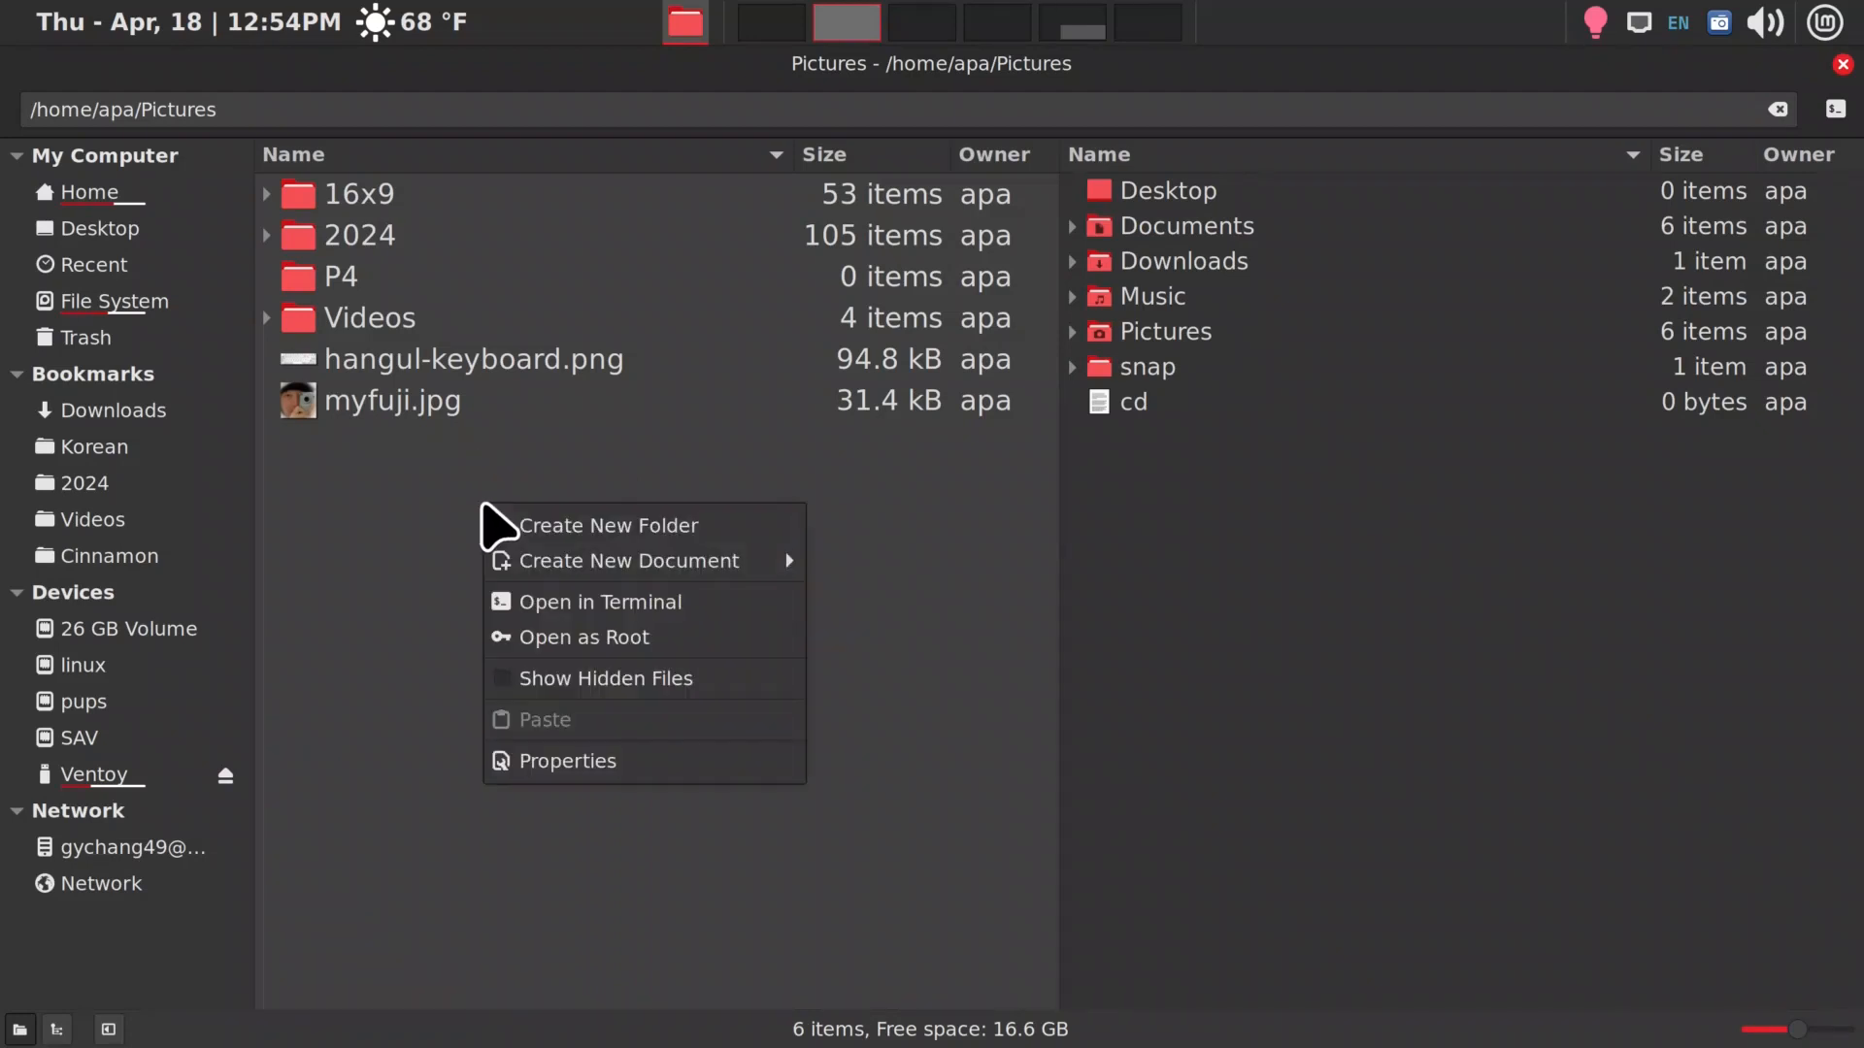
left_click(556, 604)
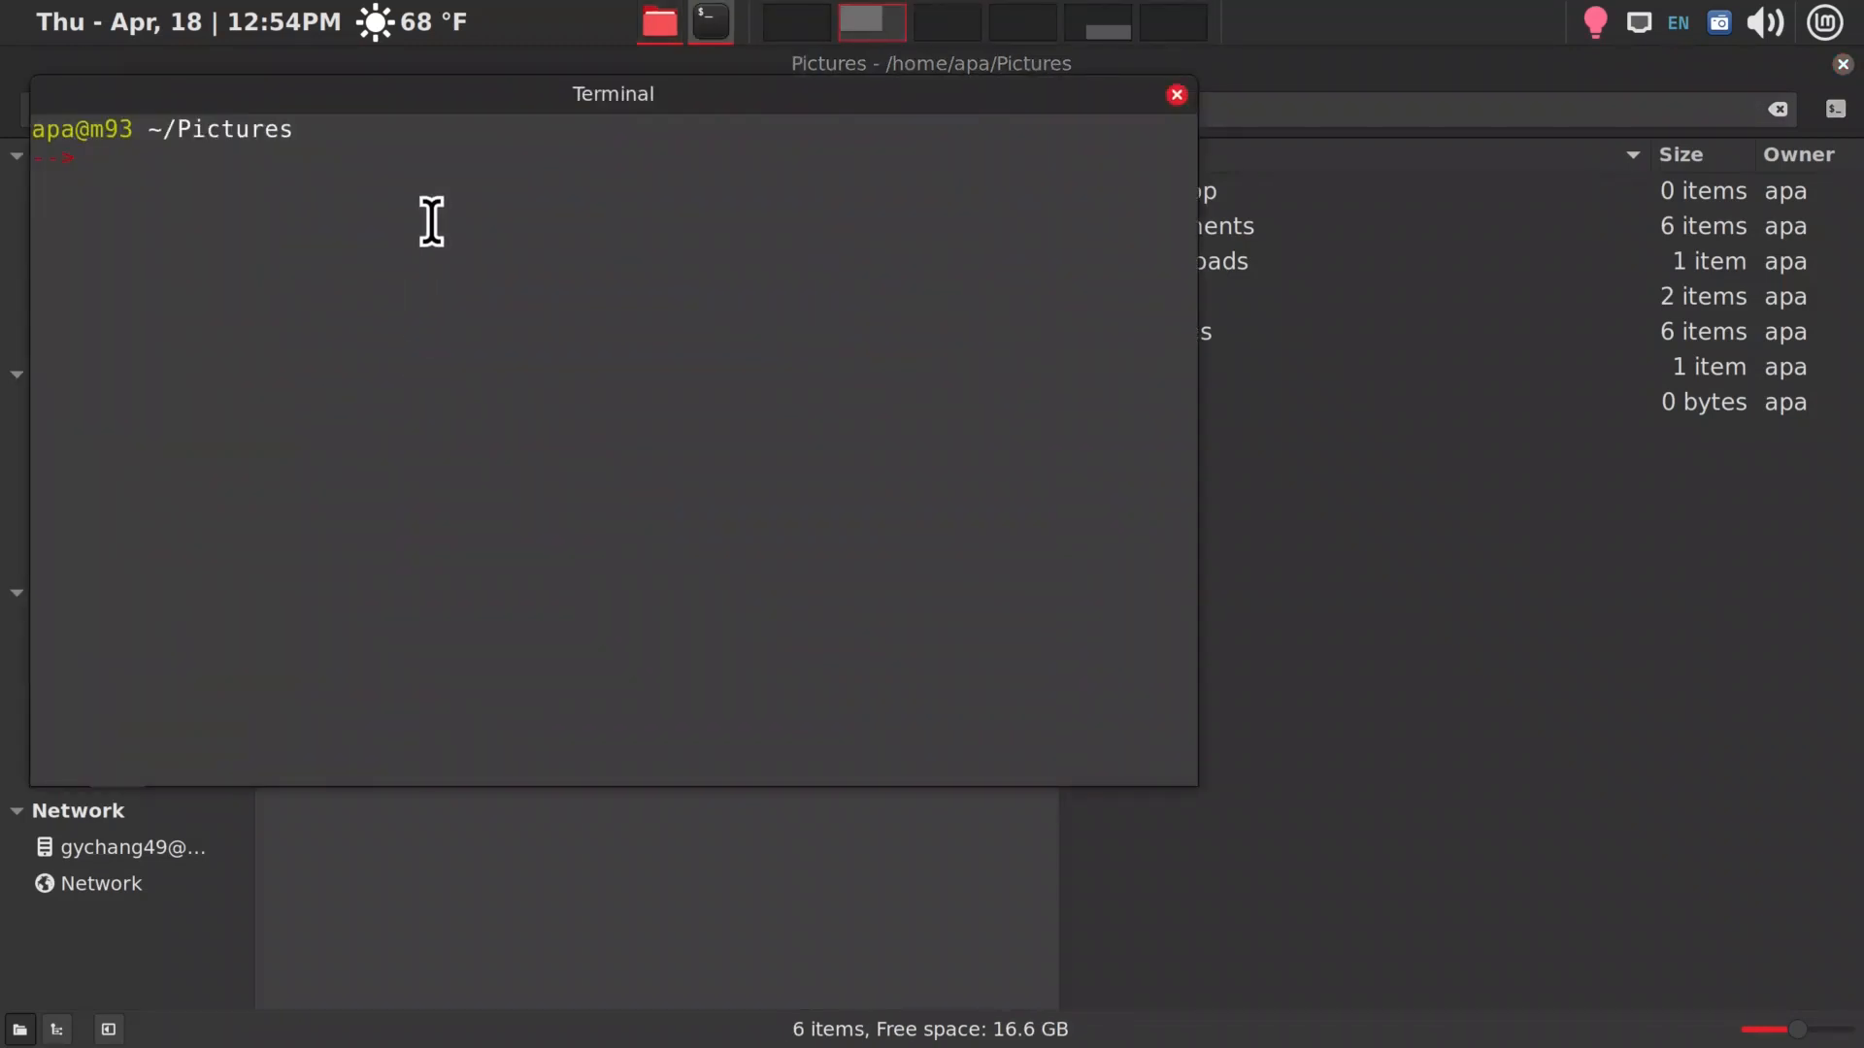
key("ctrl+d")
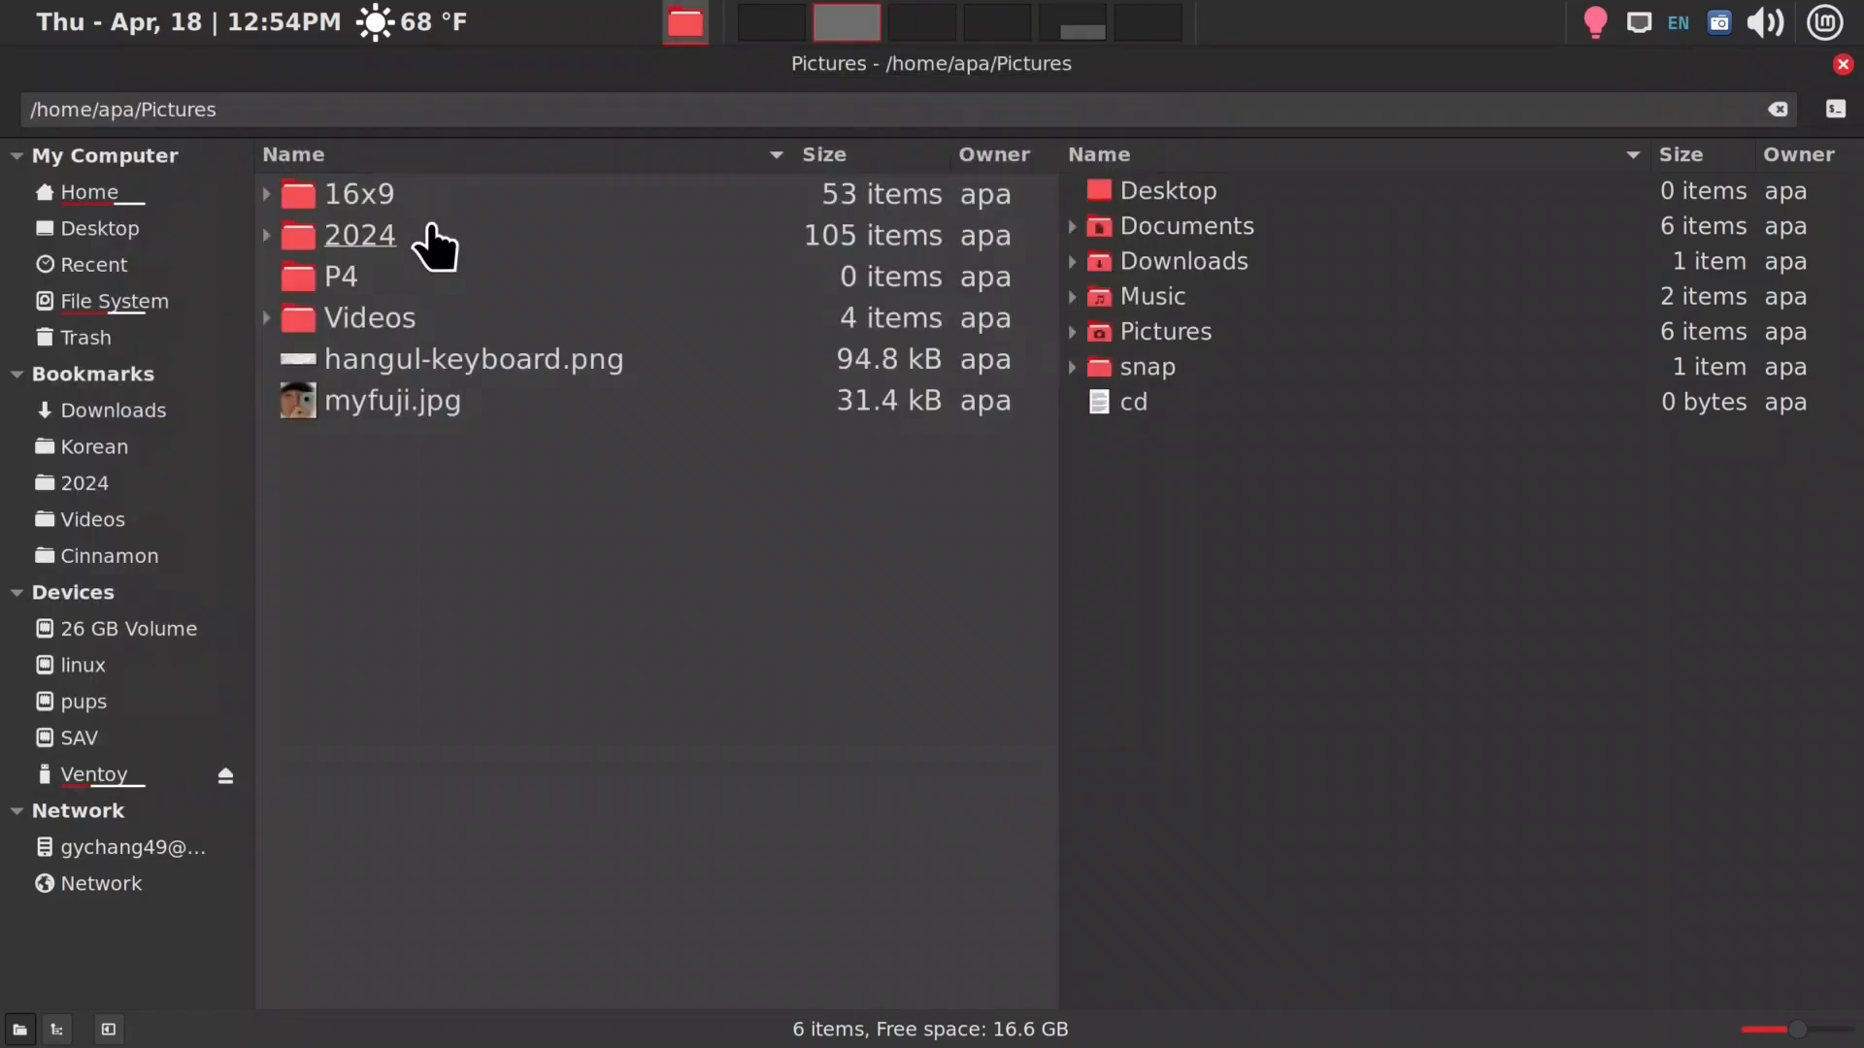
left_click(1833, 107)
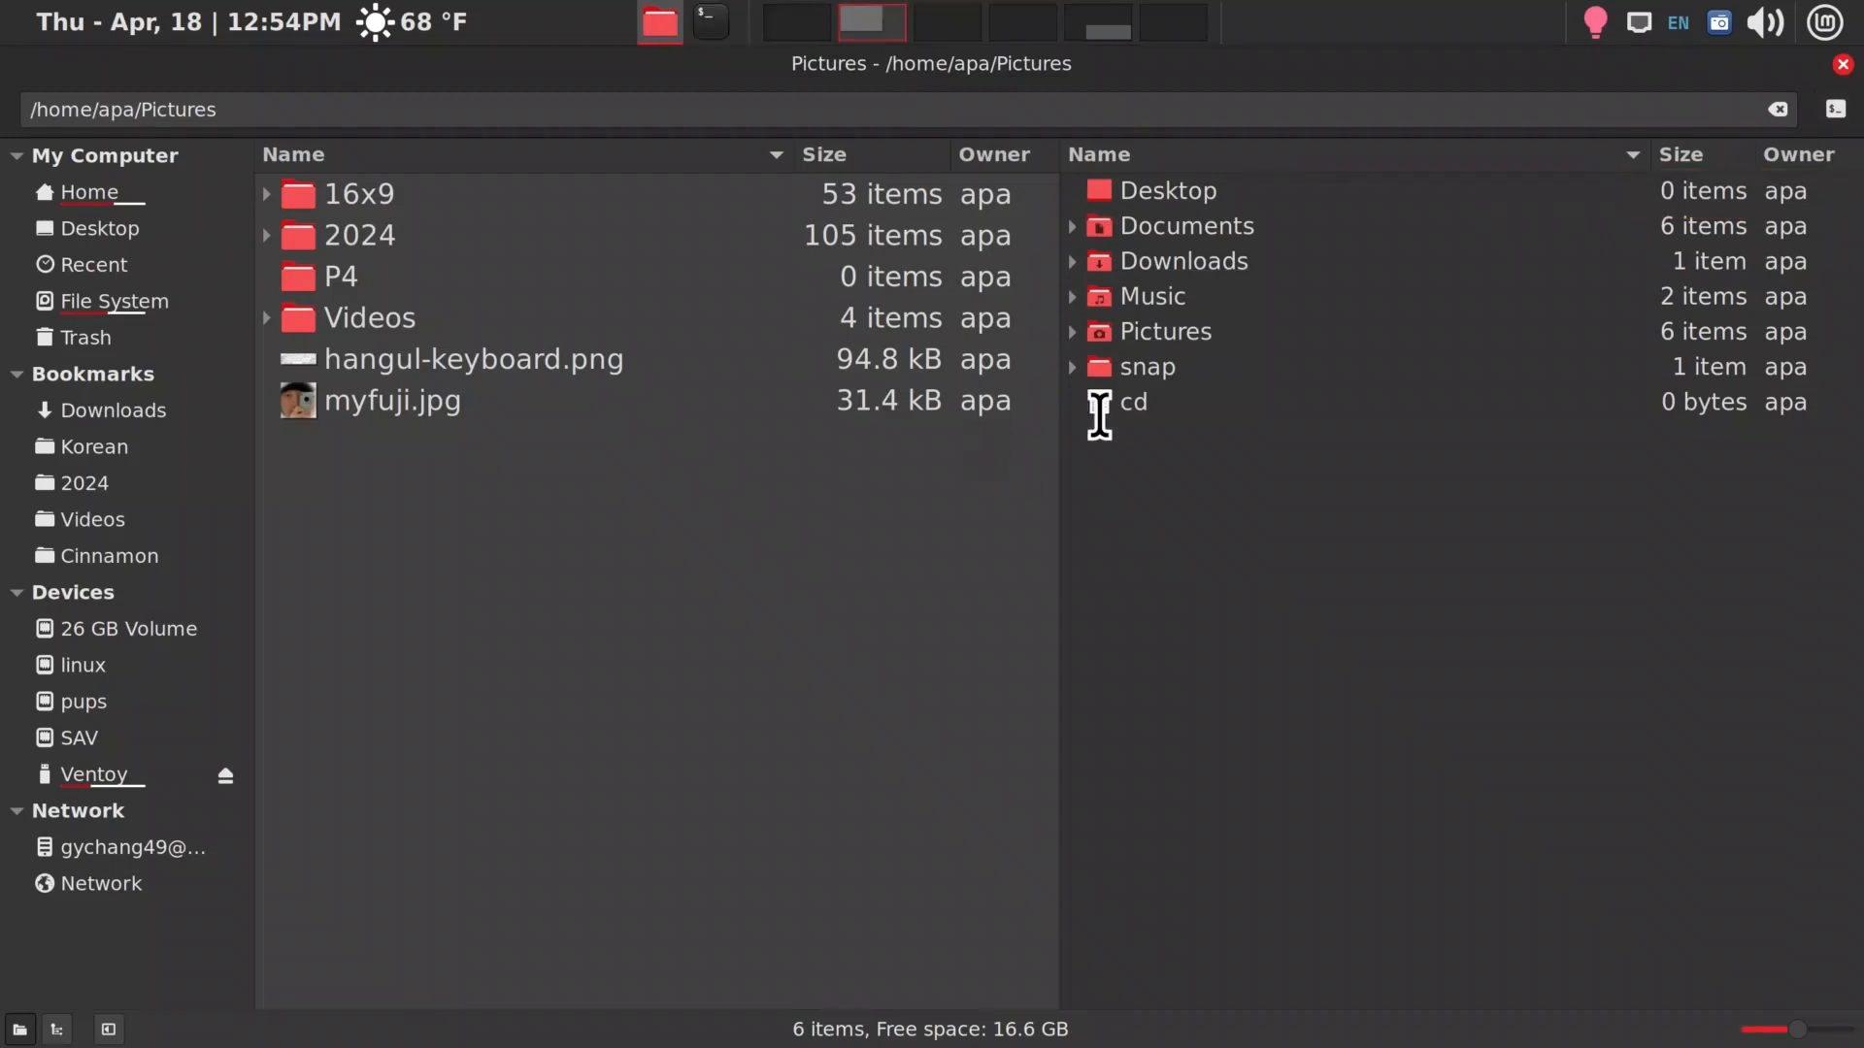
left_click_drag(416, 109, 537, 287)
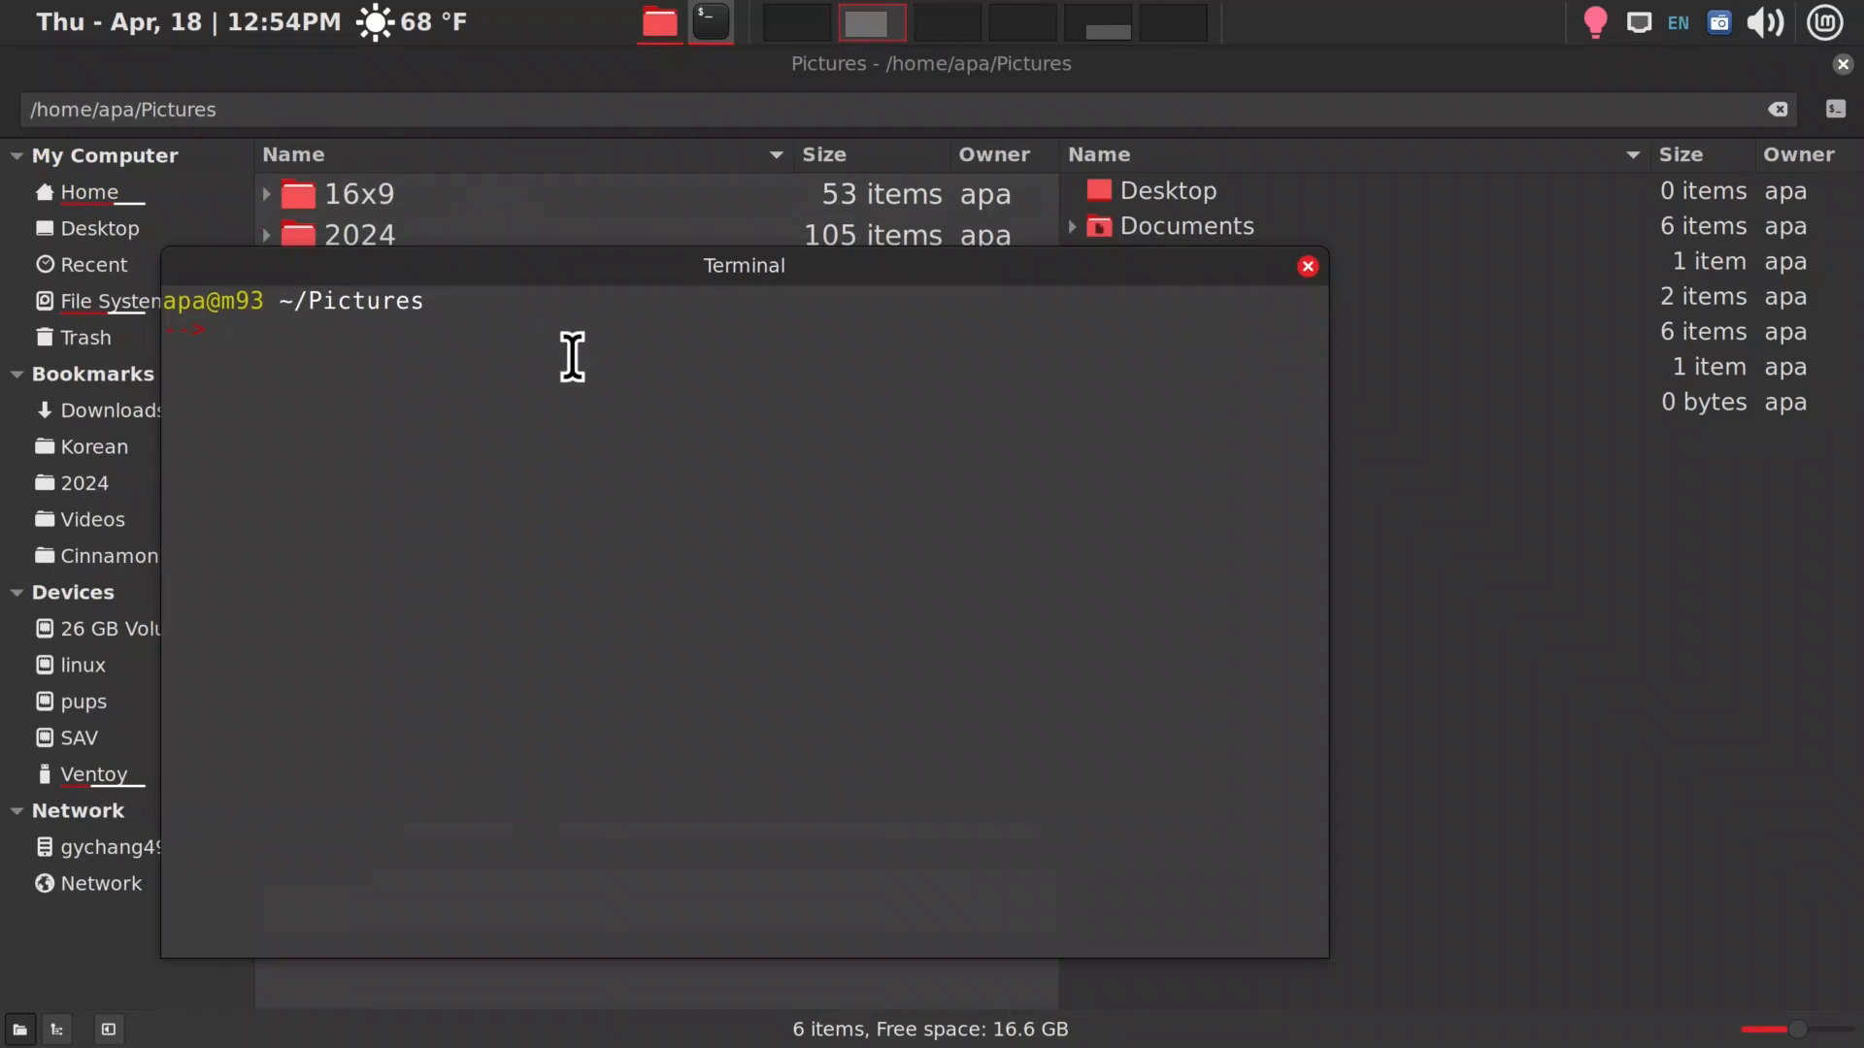
key("ctrl+d")
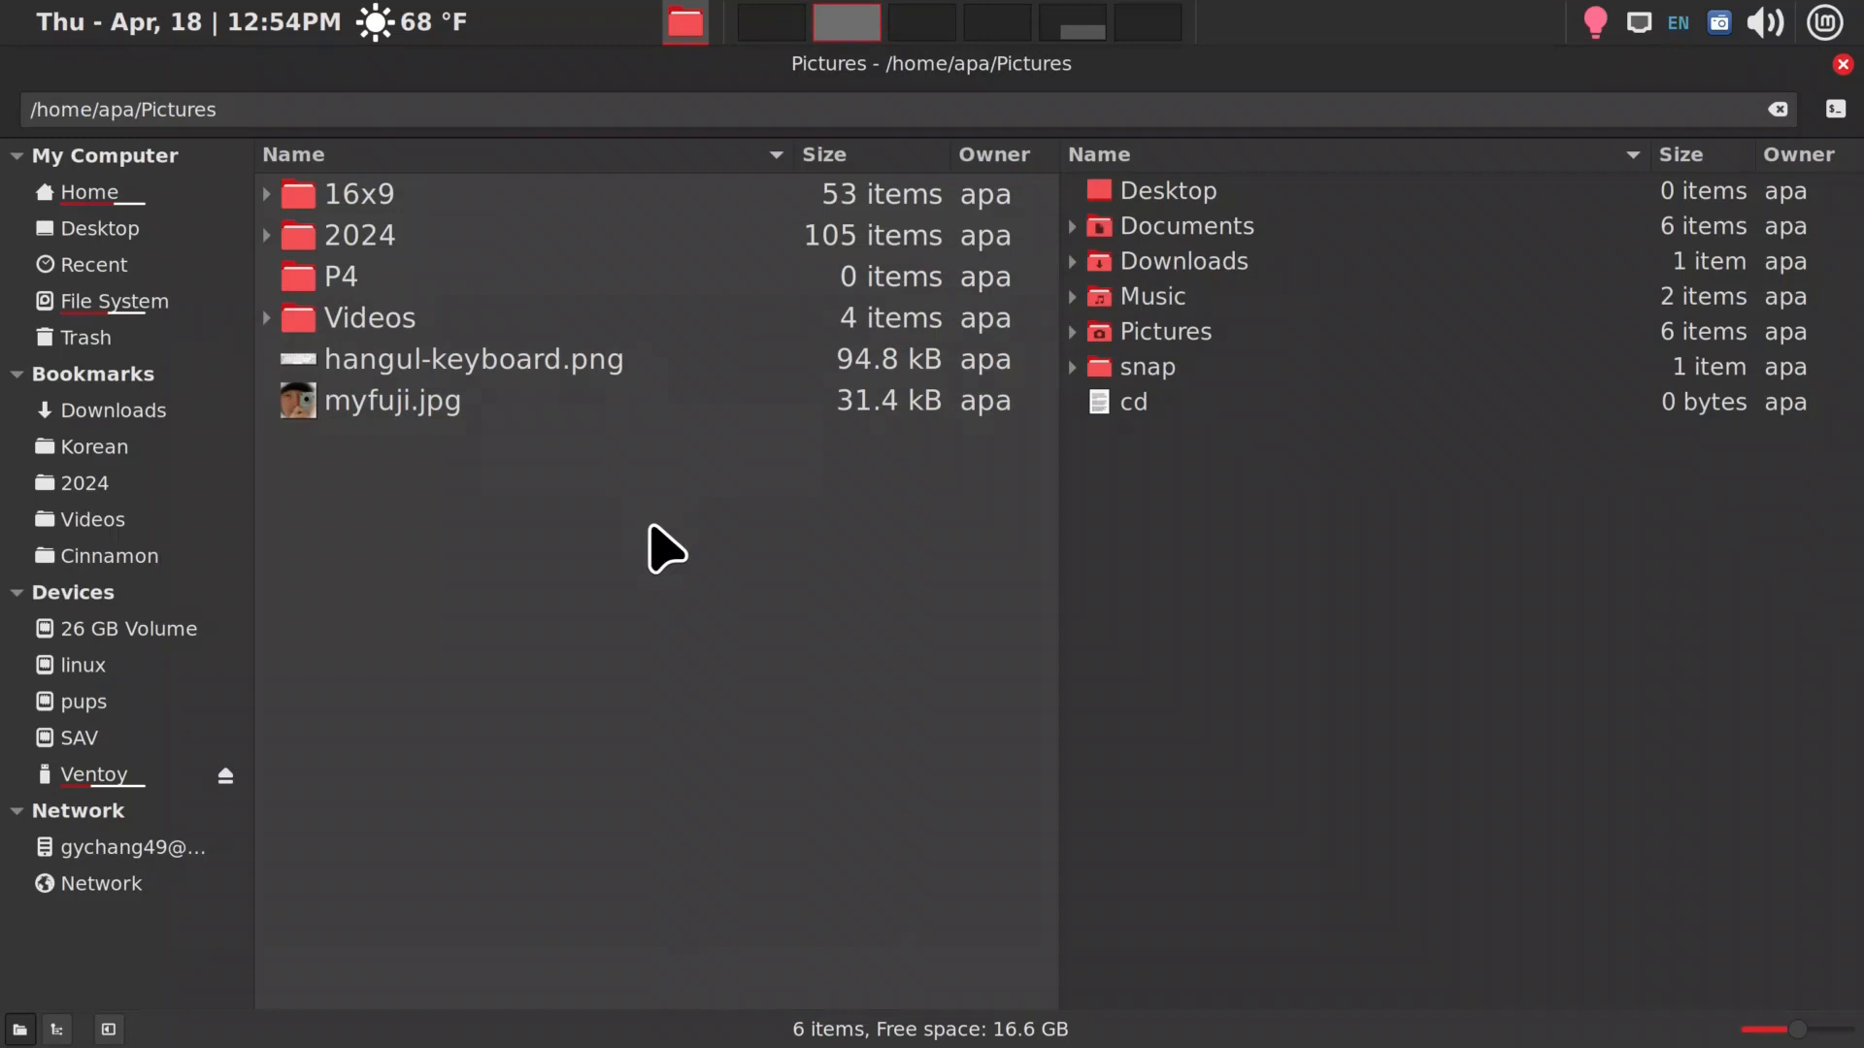
right_click(688, 504)
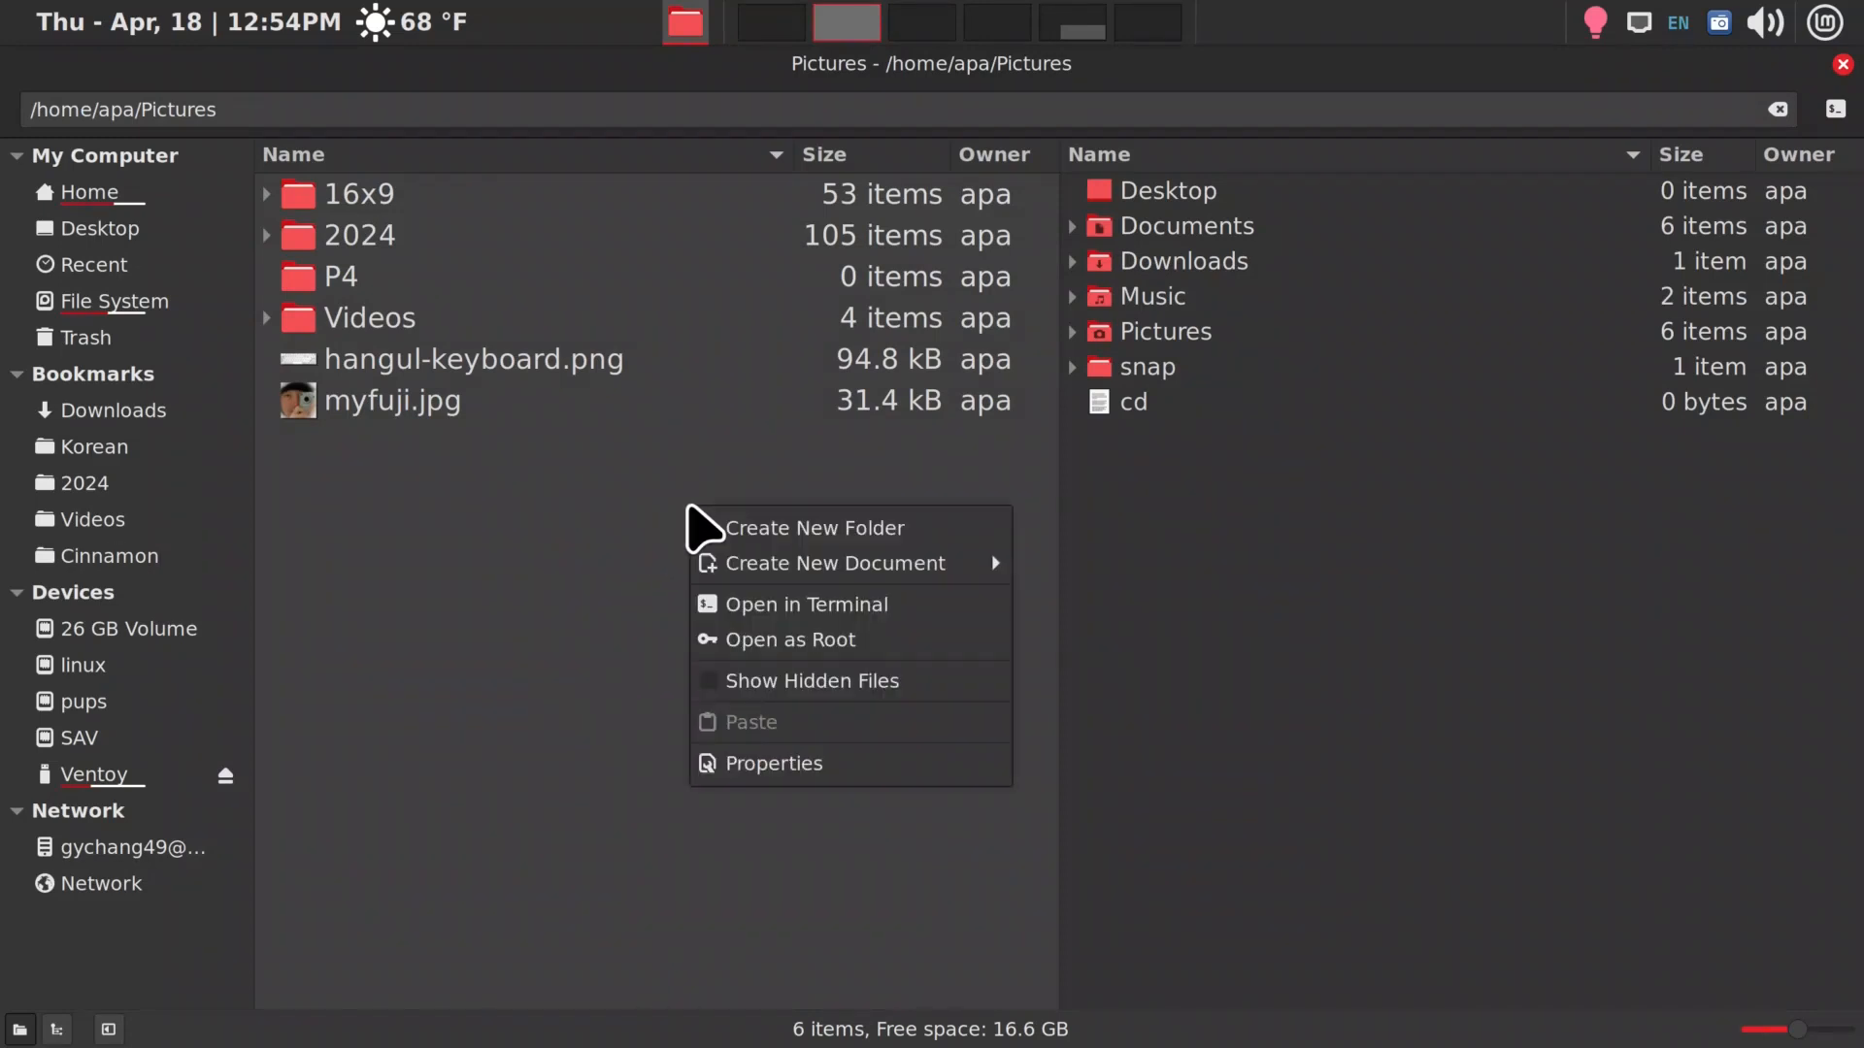
left_click(610, 517)
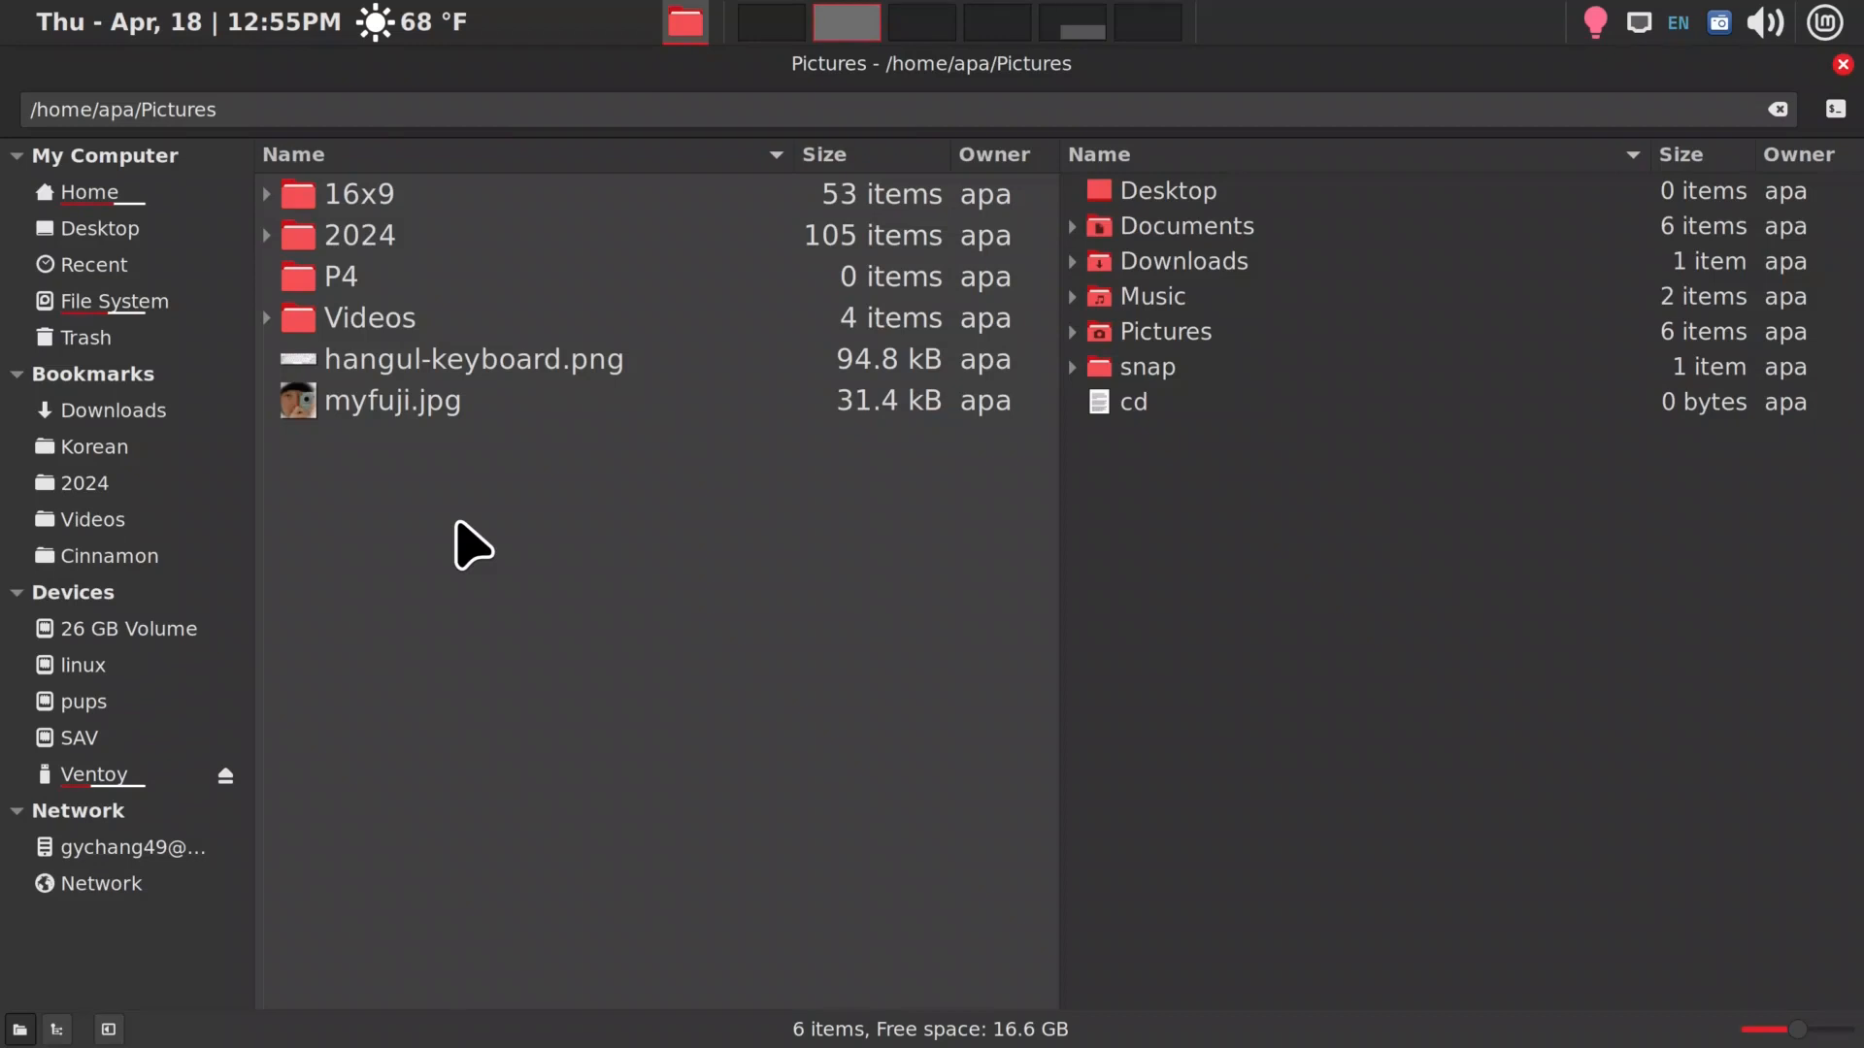
Switch to the fifth workspace and examine the mkdir, touch, echo and reboot parts of the custom keyboard command in utube.txt
key("super+5")
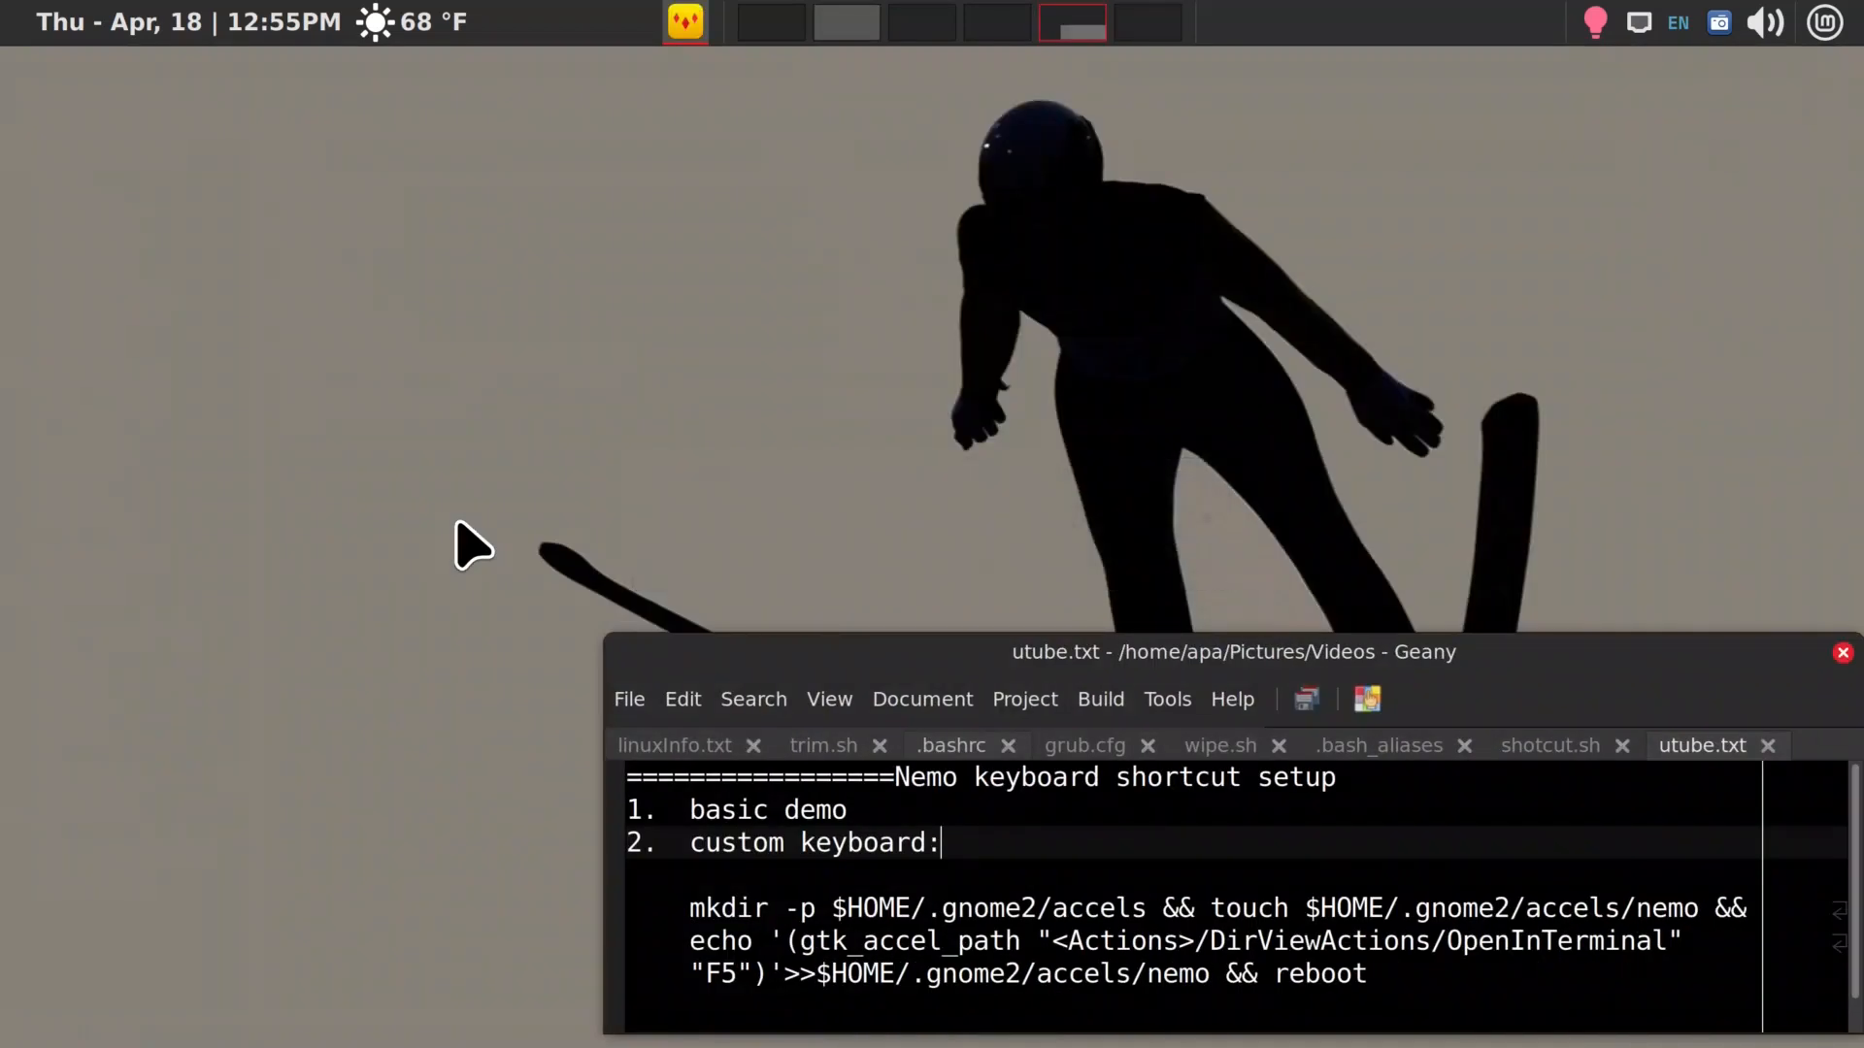
left_click(852, 649)
left_click_drag(689, 910, 1370, 971)
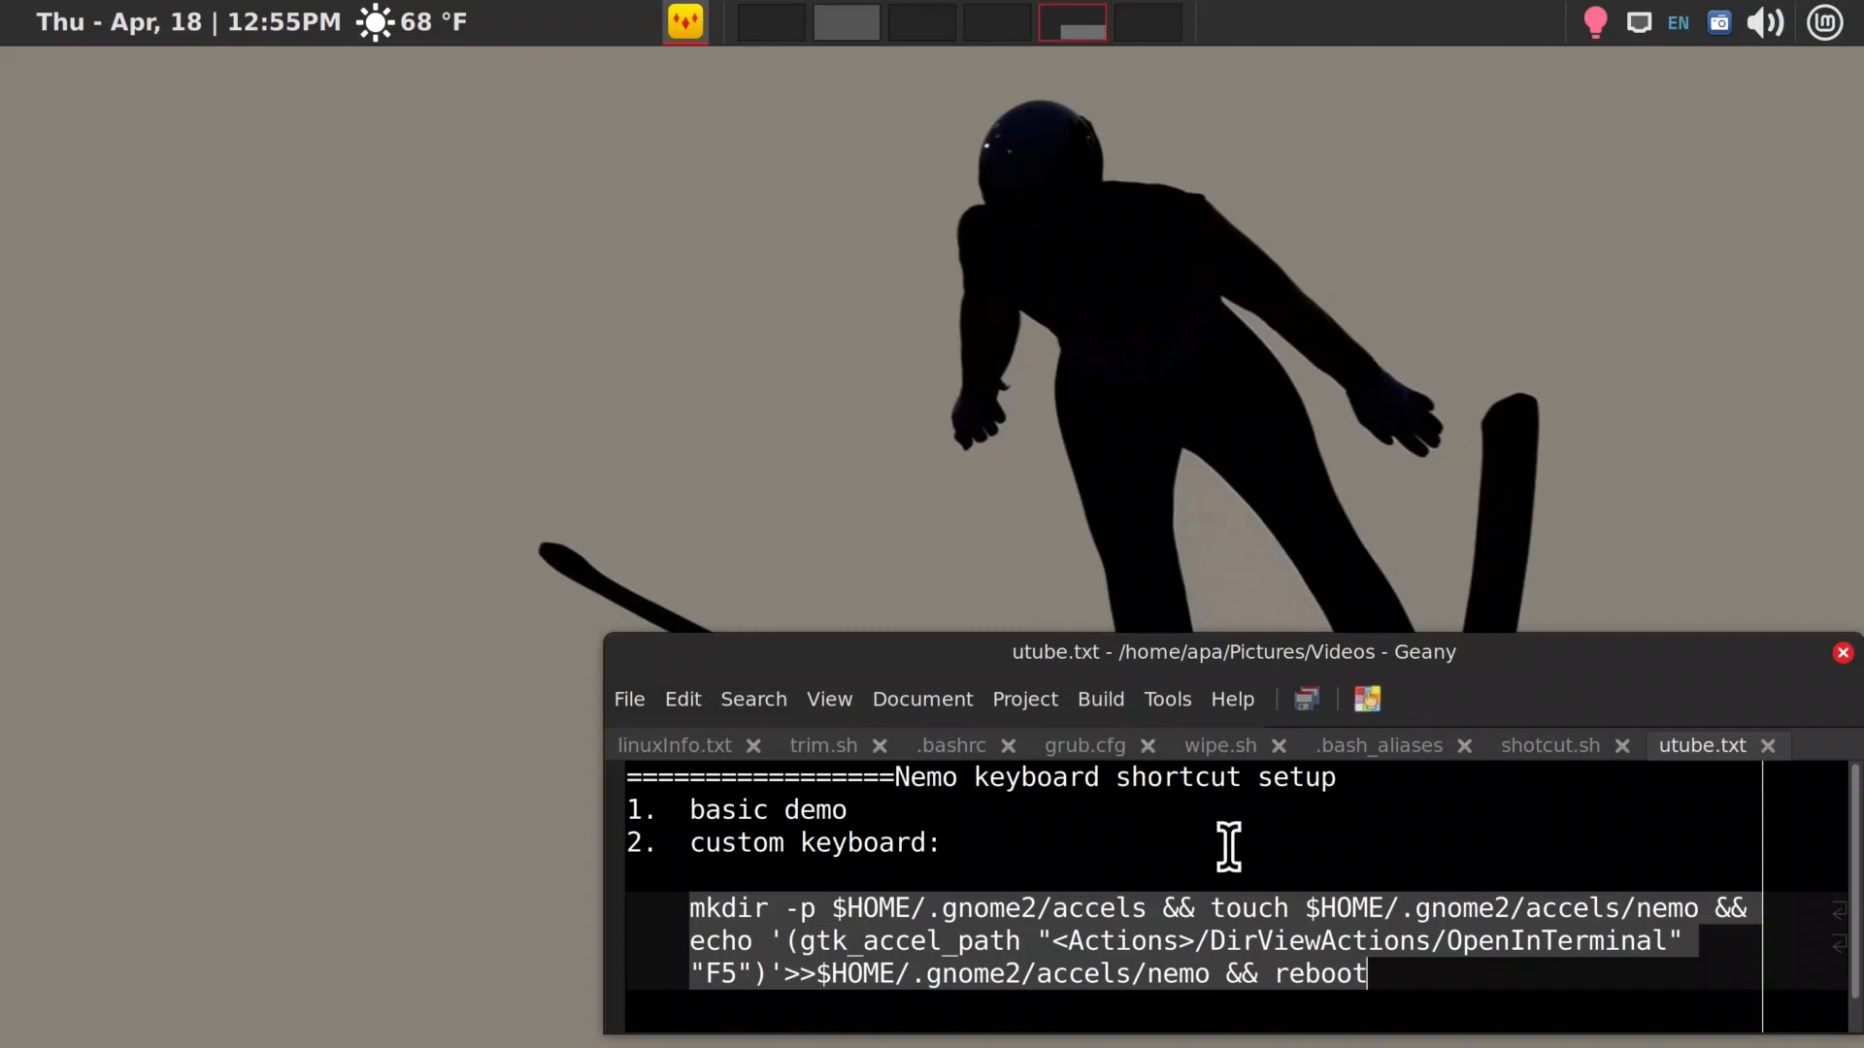
left_click(1222, 908)
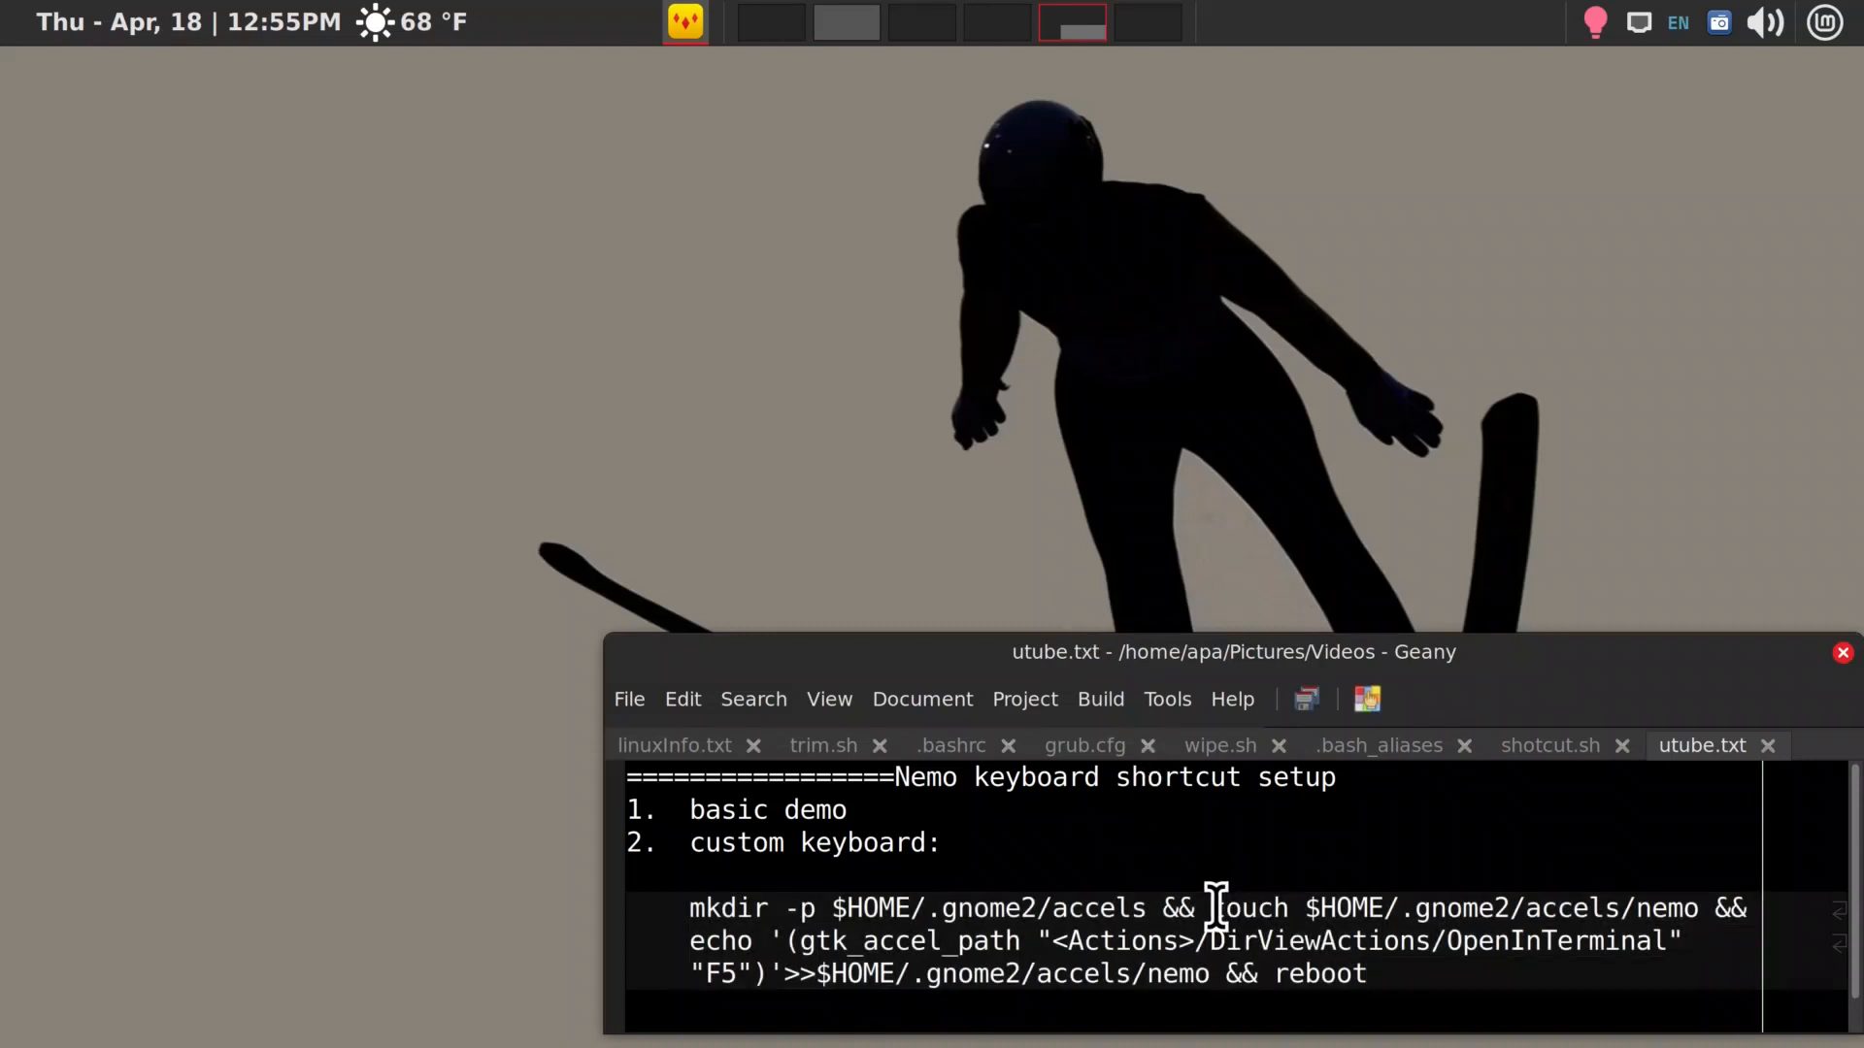
left_click_drag(1210, 907, 1305, 907)
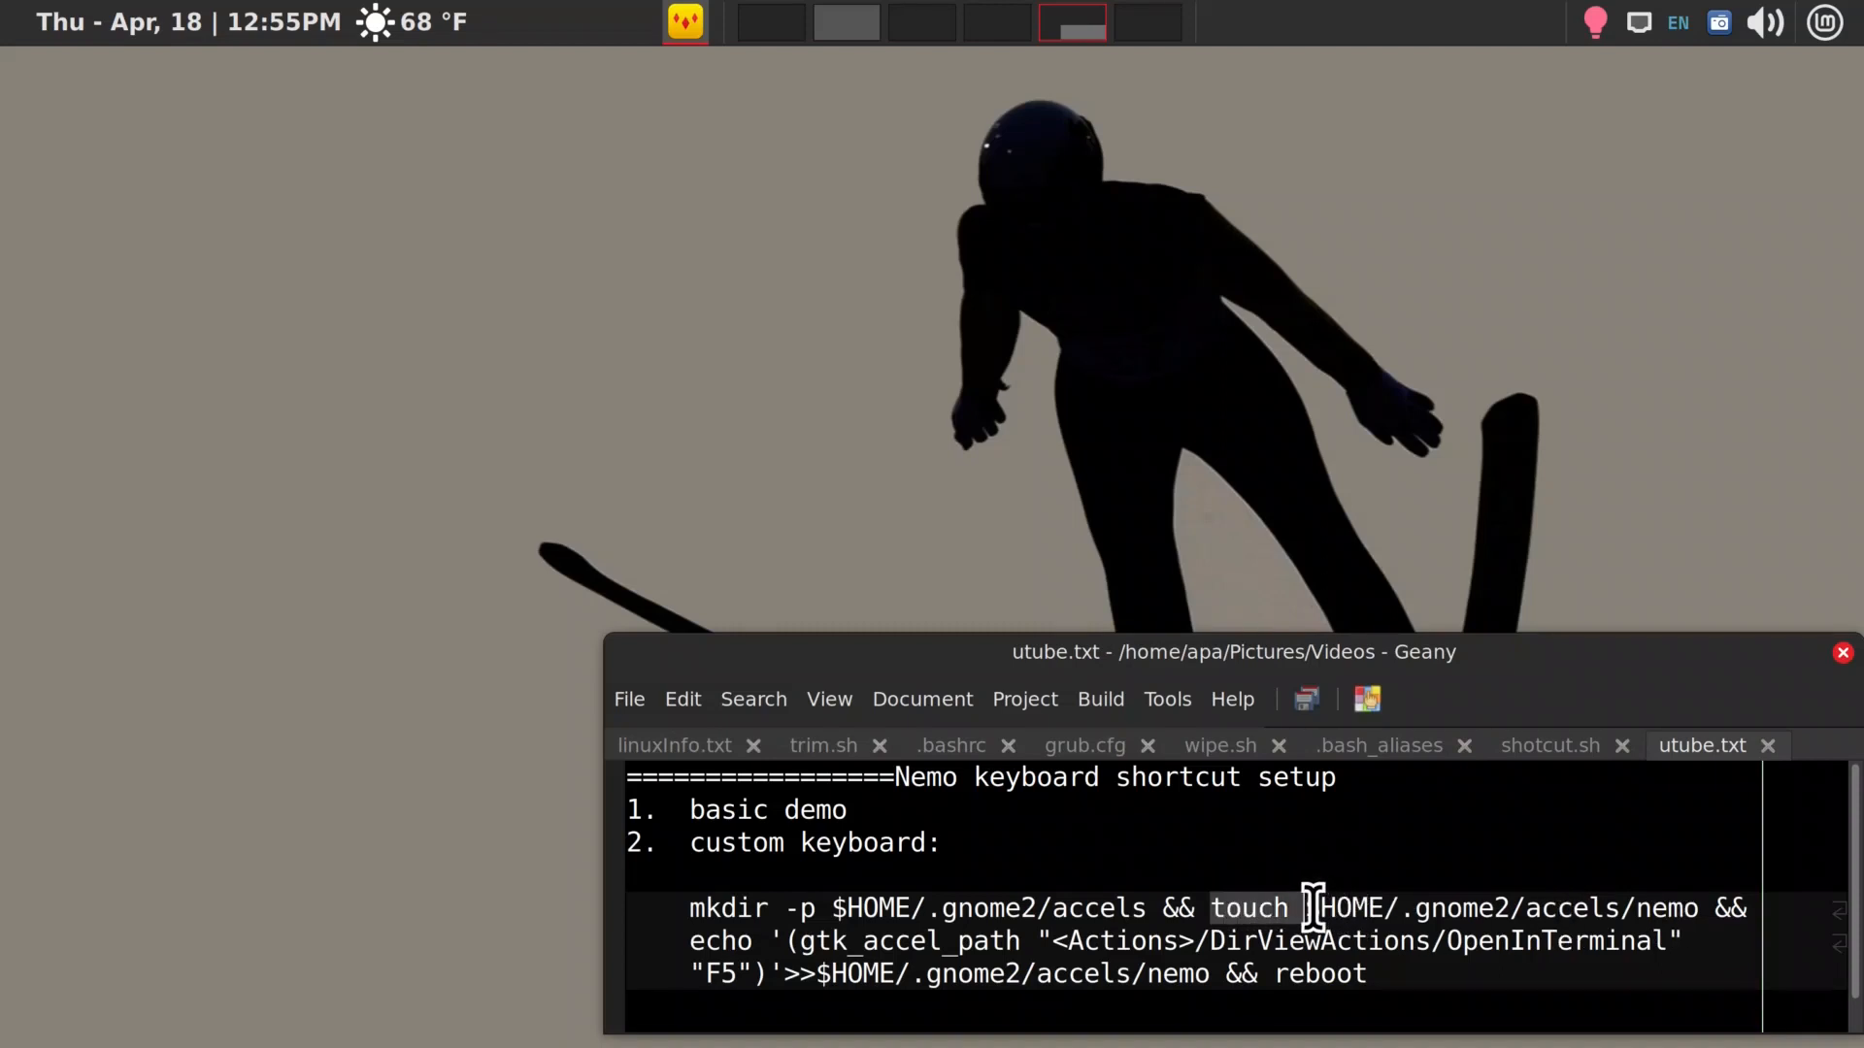
left_click(1431, 908)
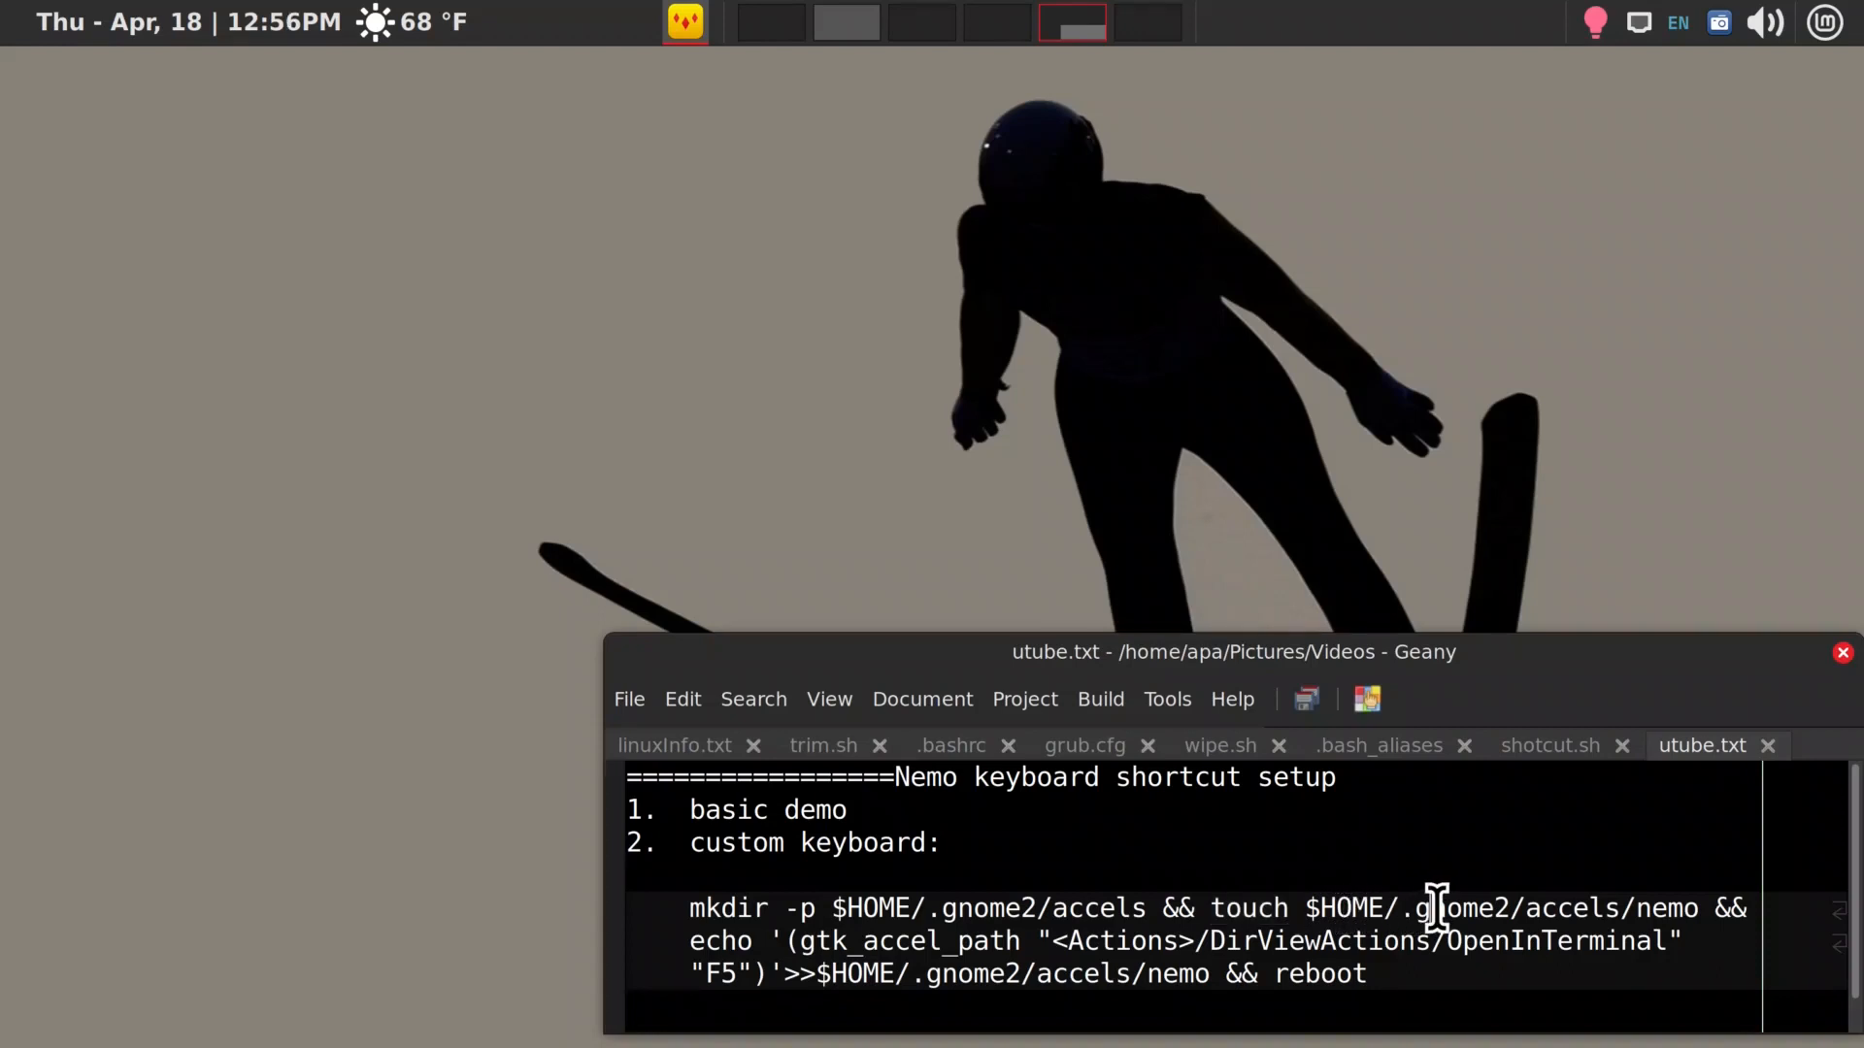
left_click(1541, 908)
left_click_drag(786, 941, 753, 981)
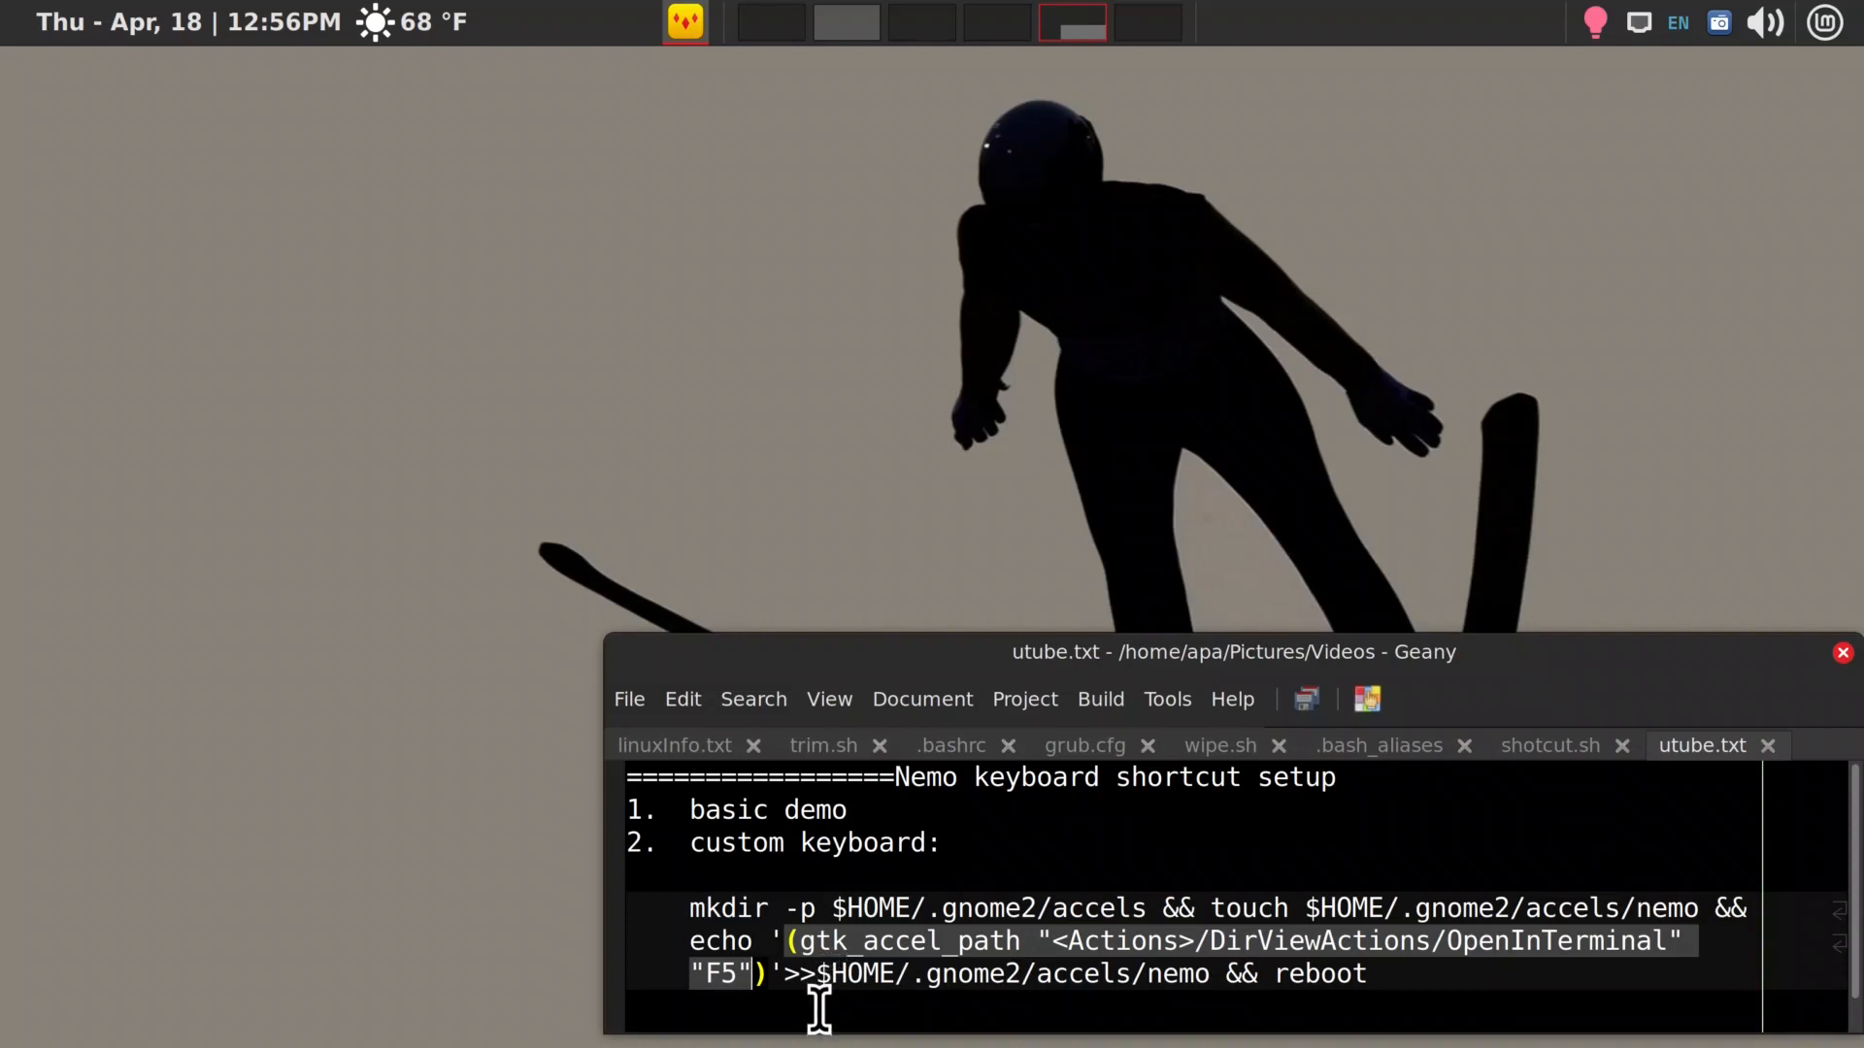
left_click_drag(816, 975, 1164, 983)
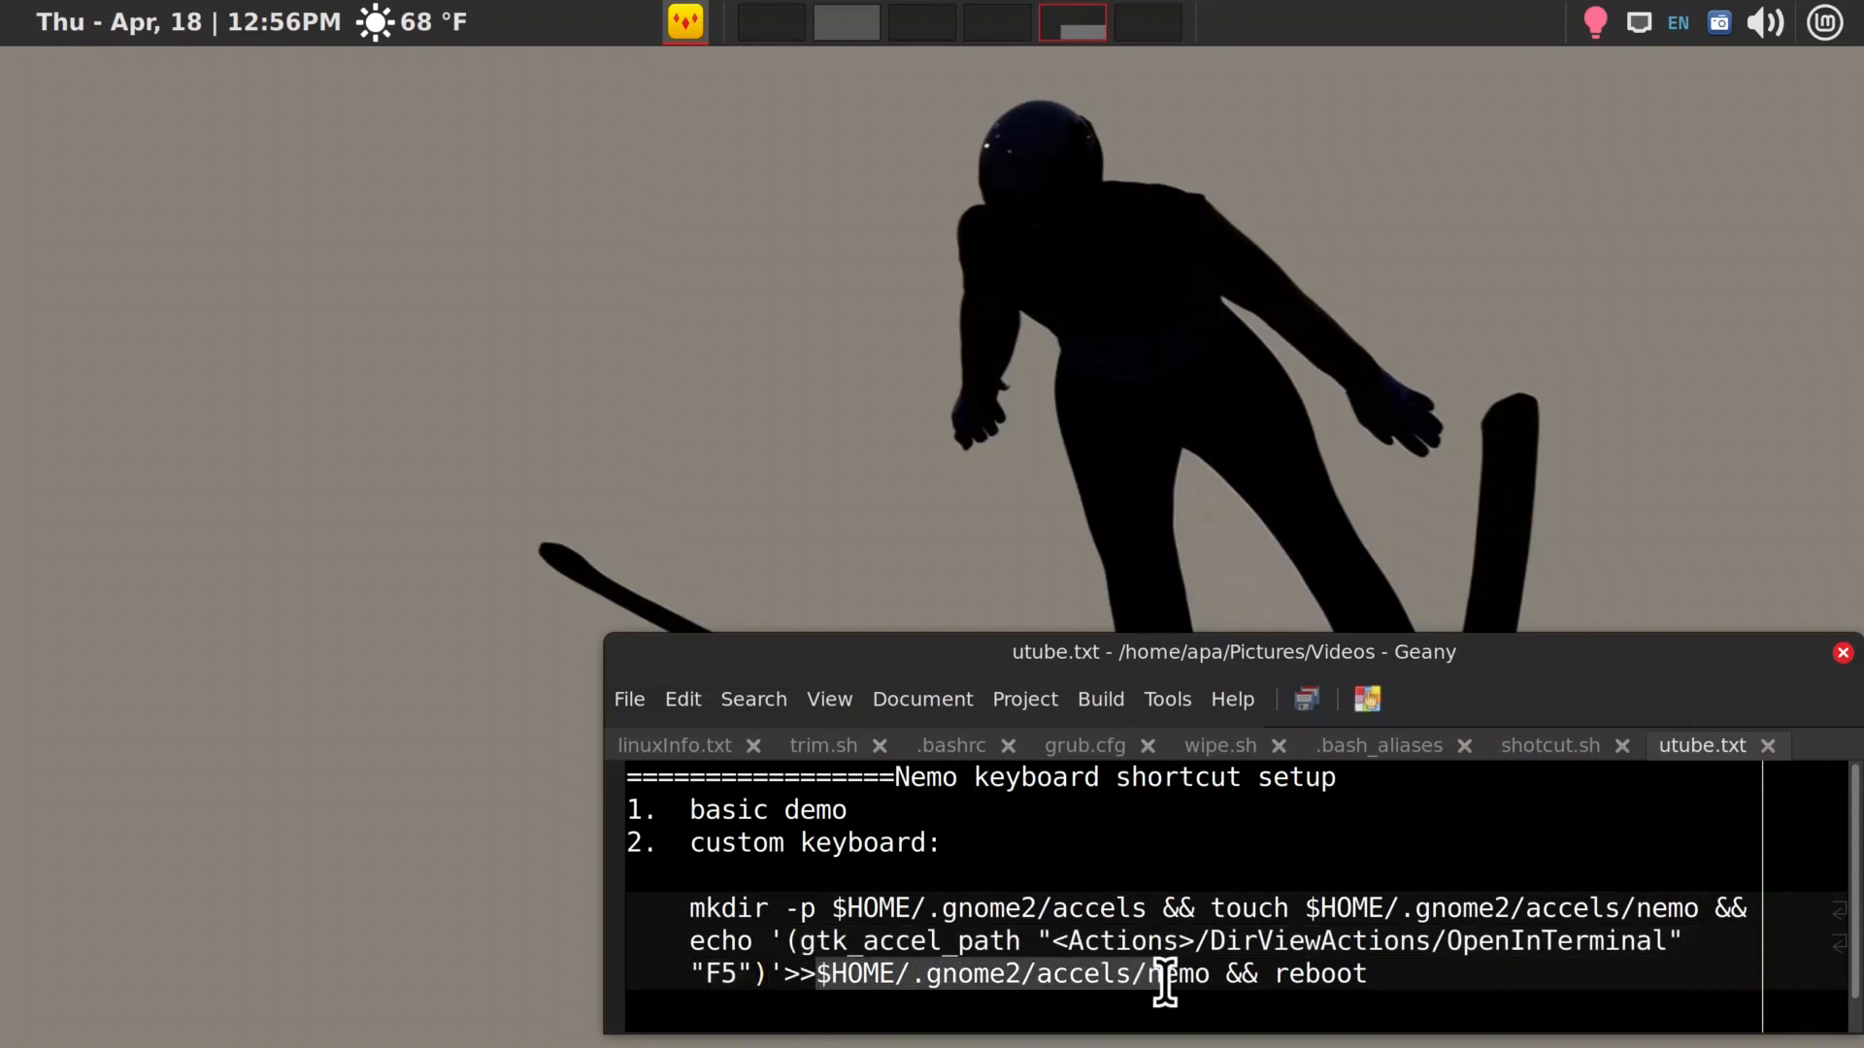
left_click(1447, 983)
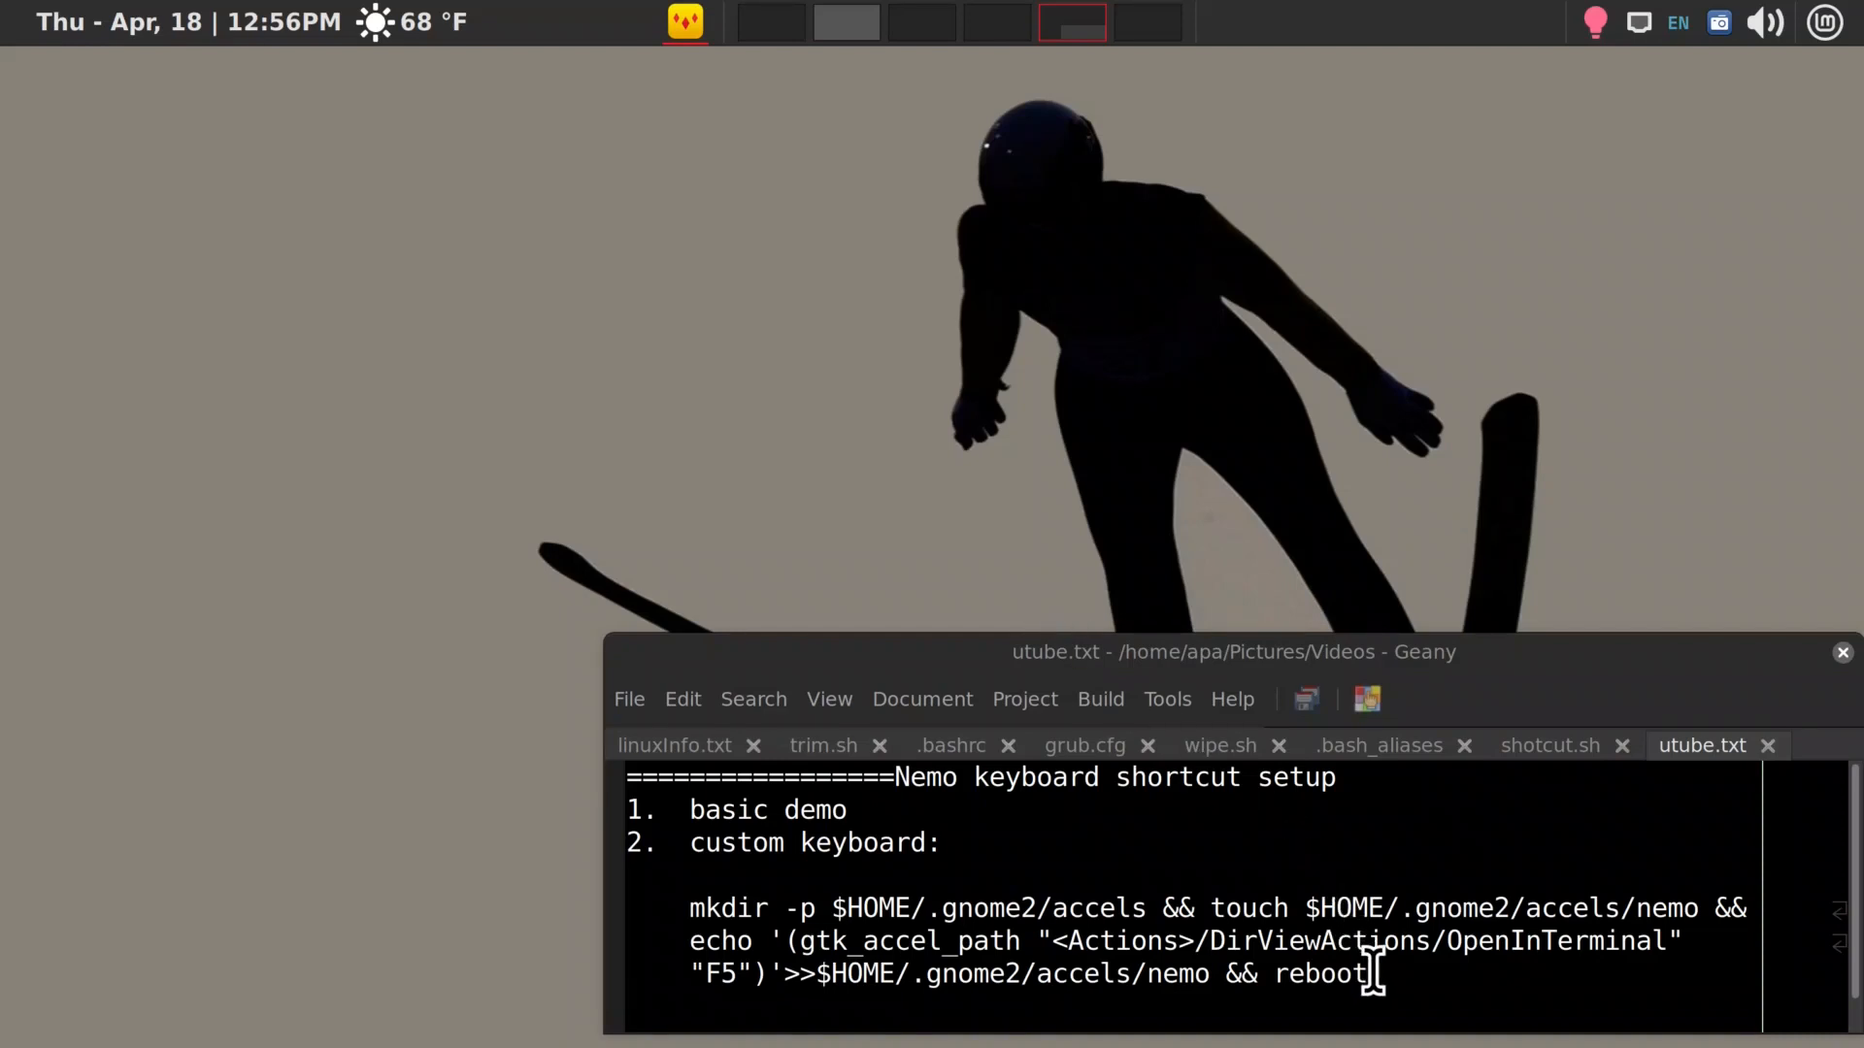
Copy the whole custom keyboard command in utube.txt, from mkdir through reboot
left_click_drag(1369, 974, 706, 913)
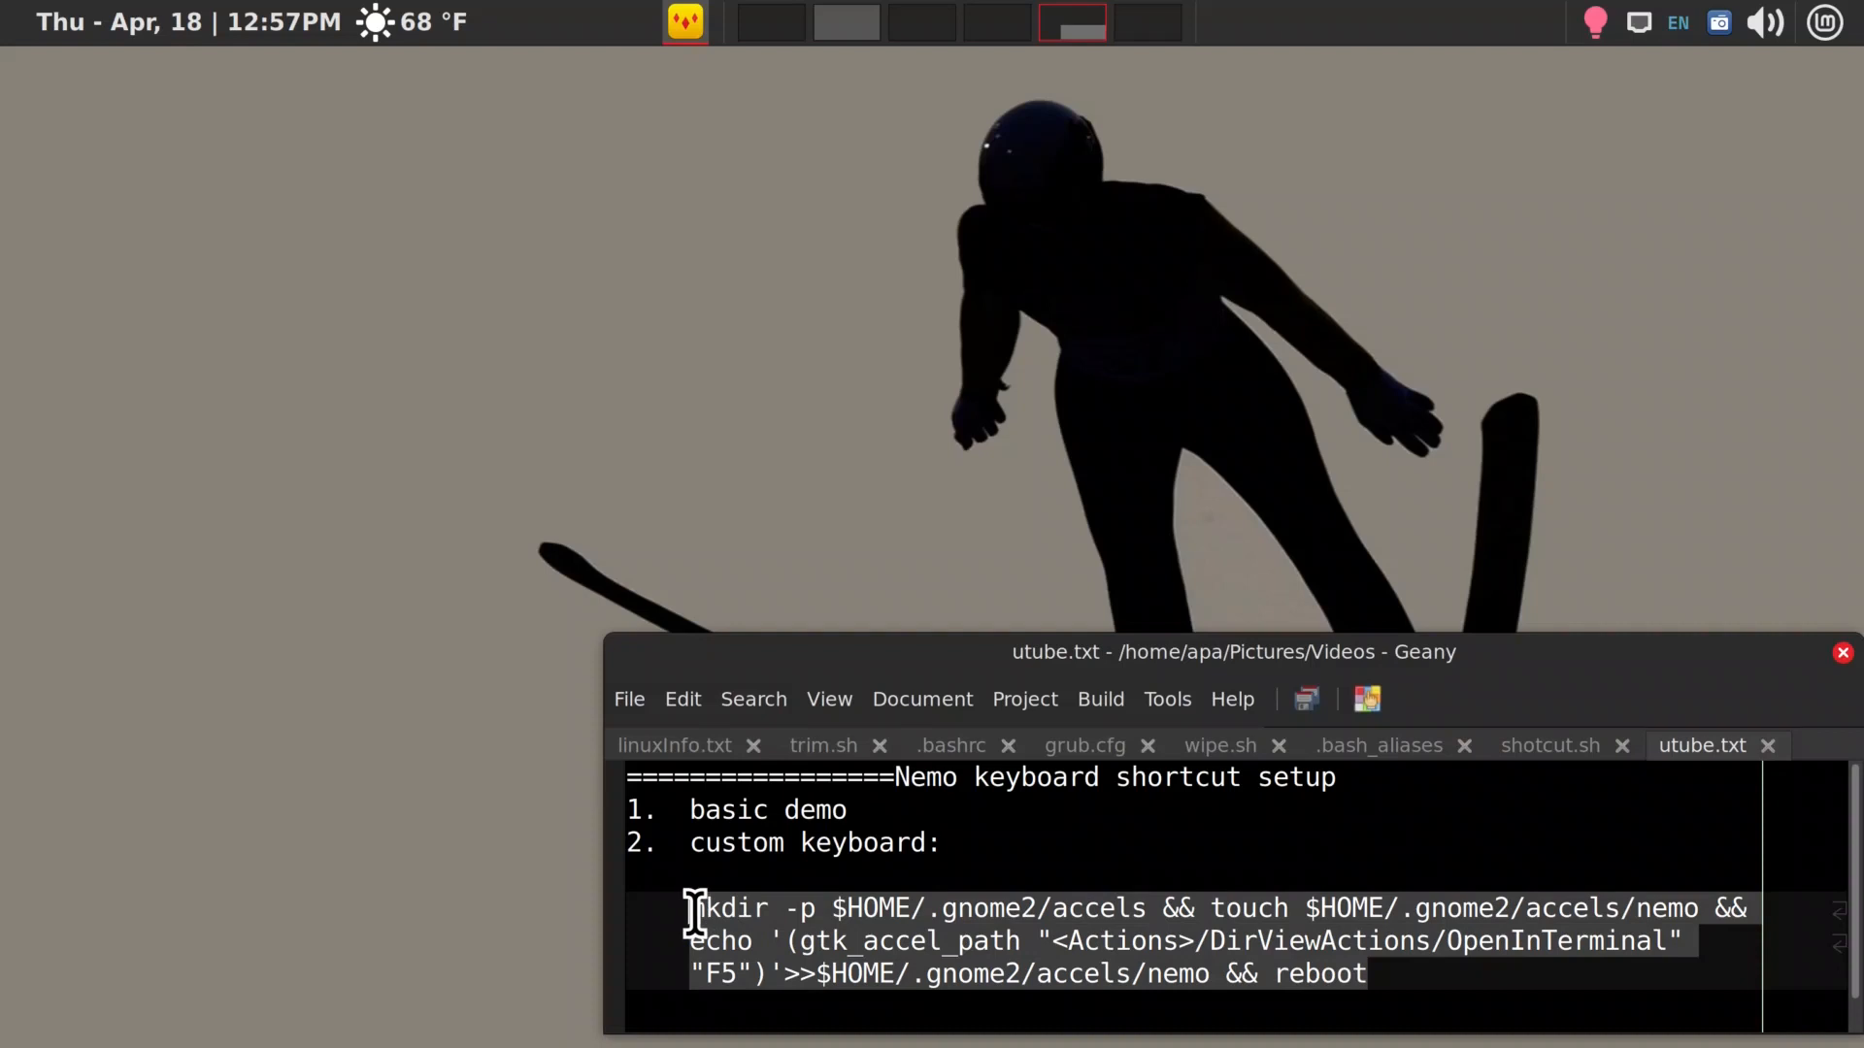
right_click(869, 952)
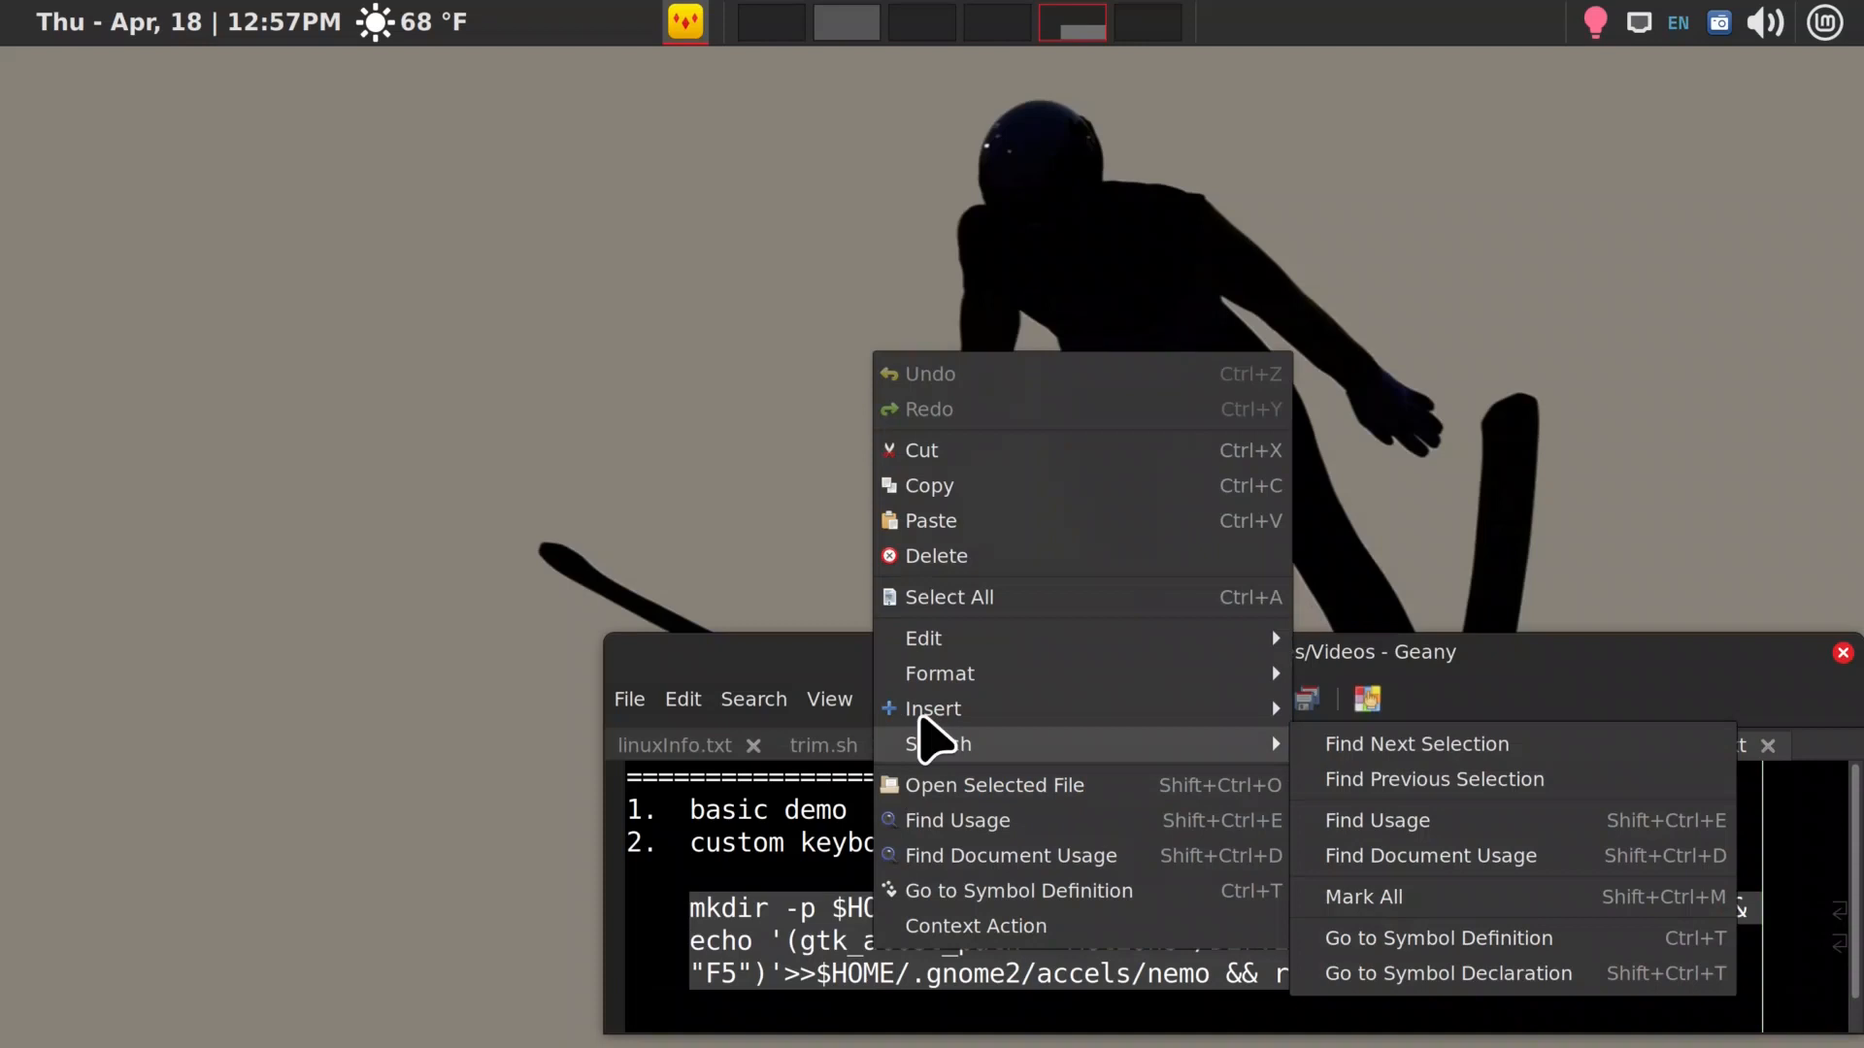
left_click(927, 490)
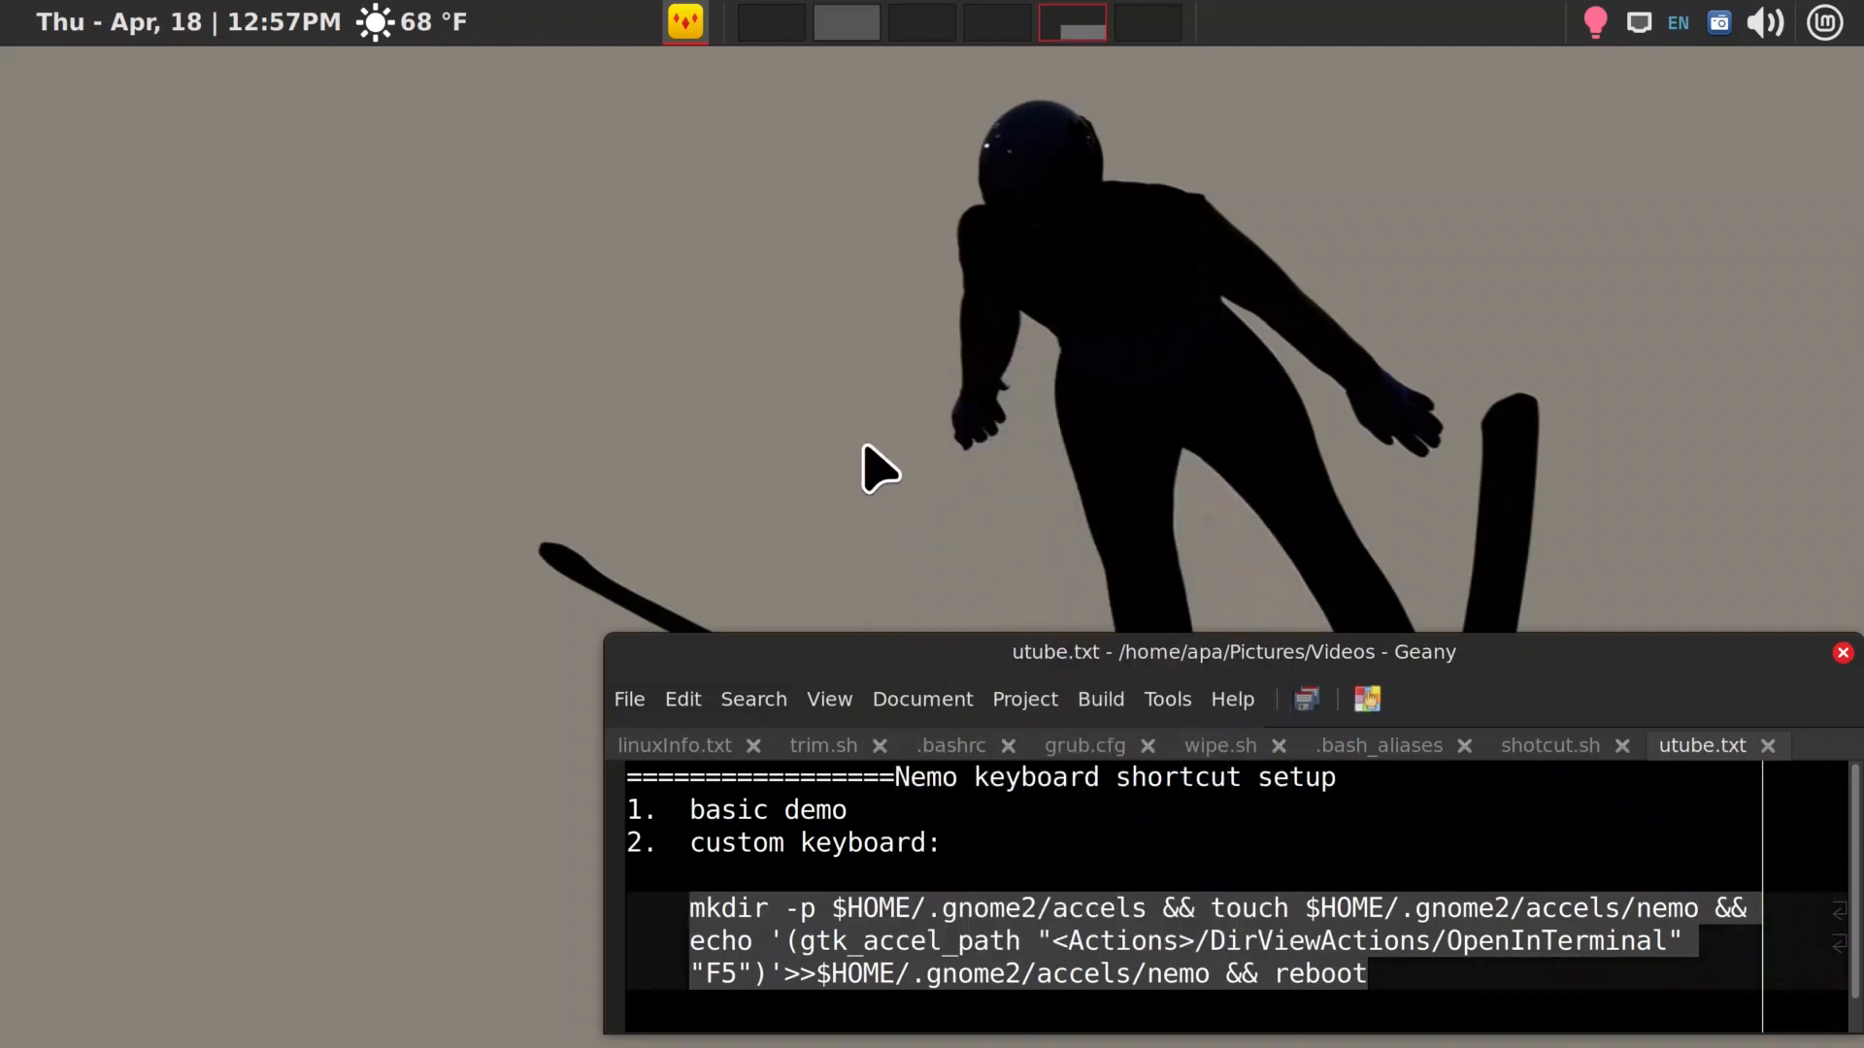
Open a new terminal and paste the copied Nemo shortcut command at its prompt
key("ctrl+alt+t")
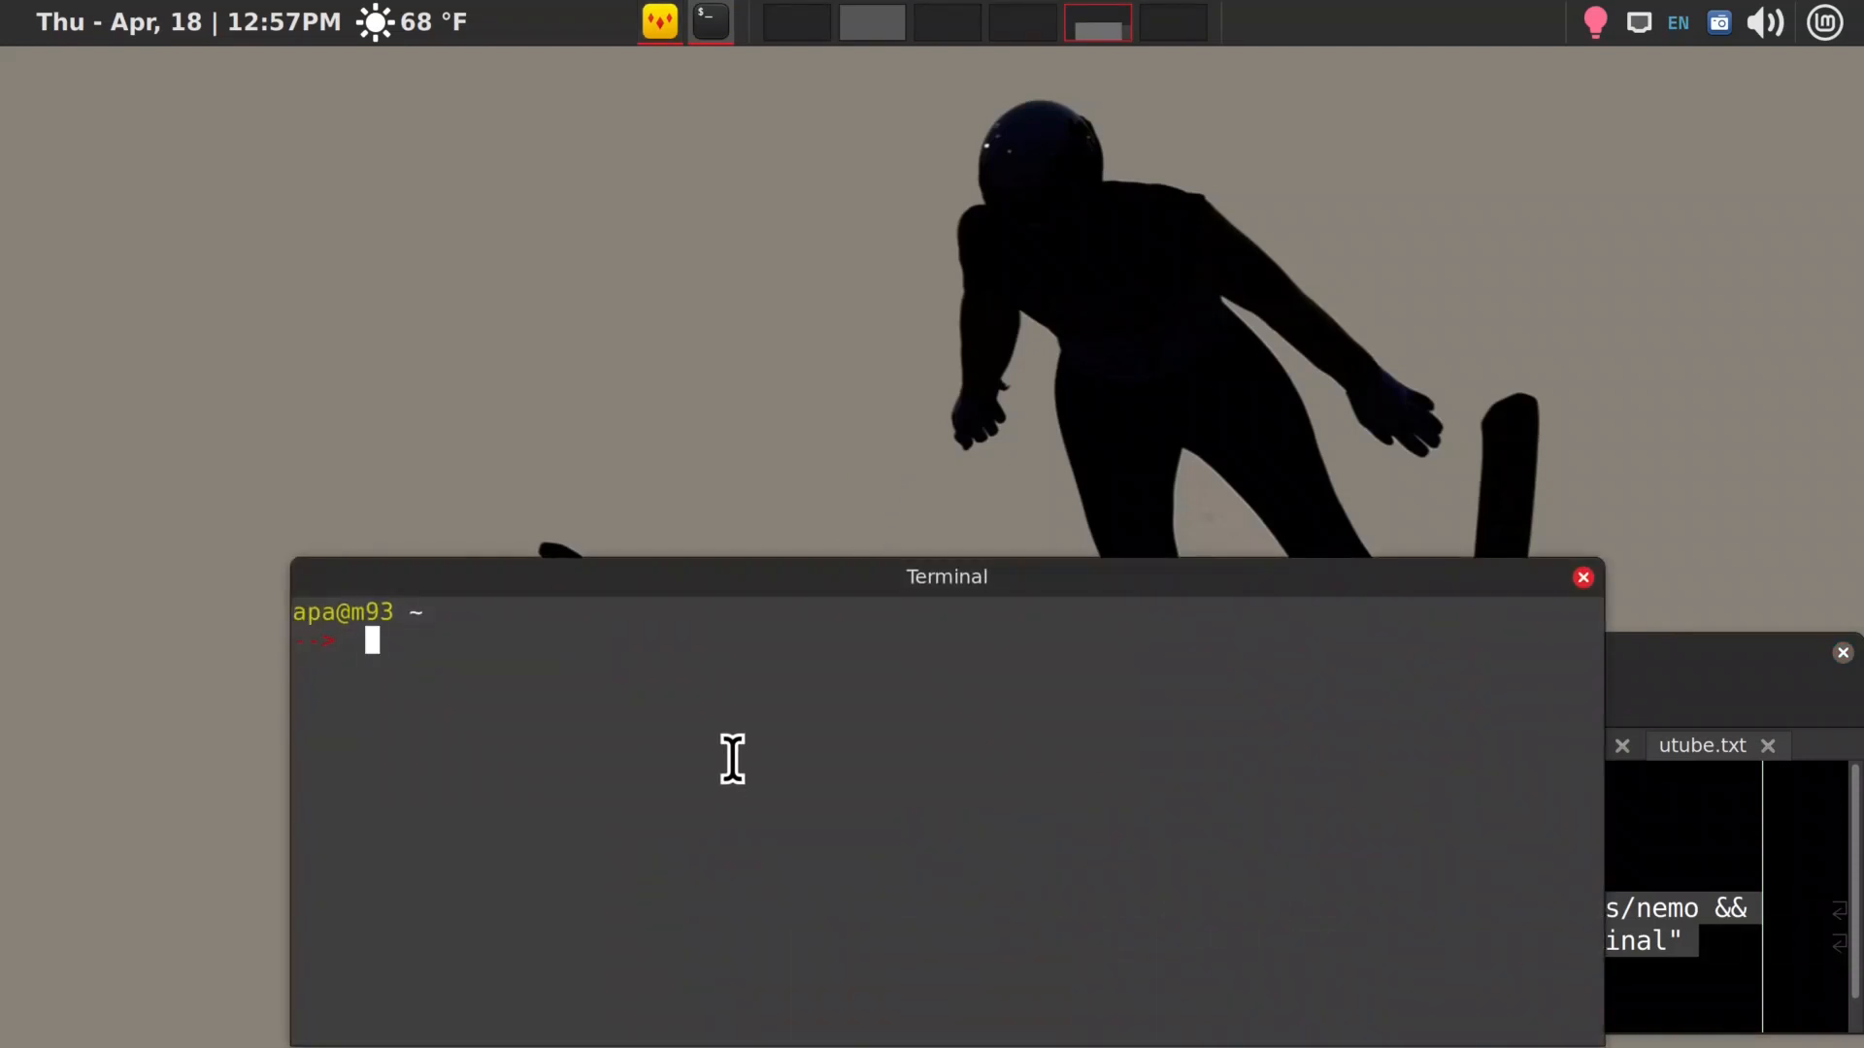
key("ctrl+shift+v")
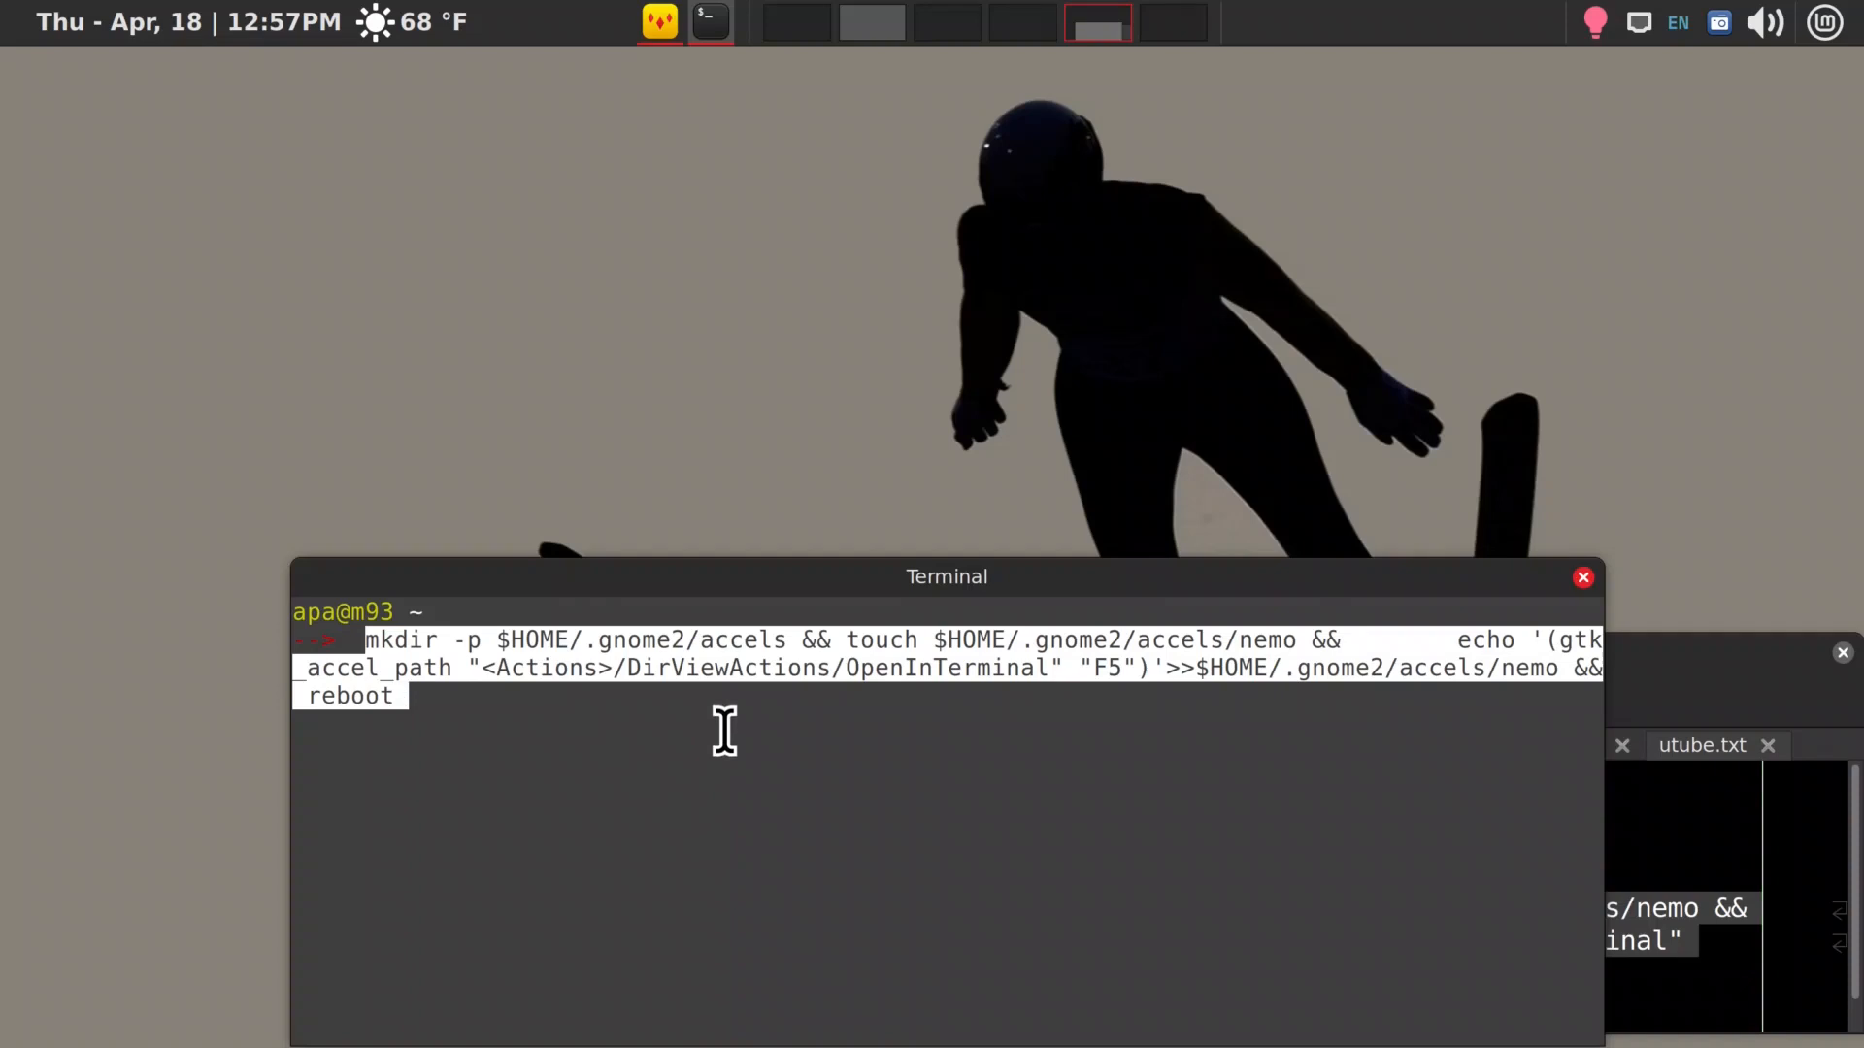
key("Right")
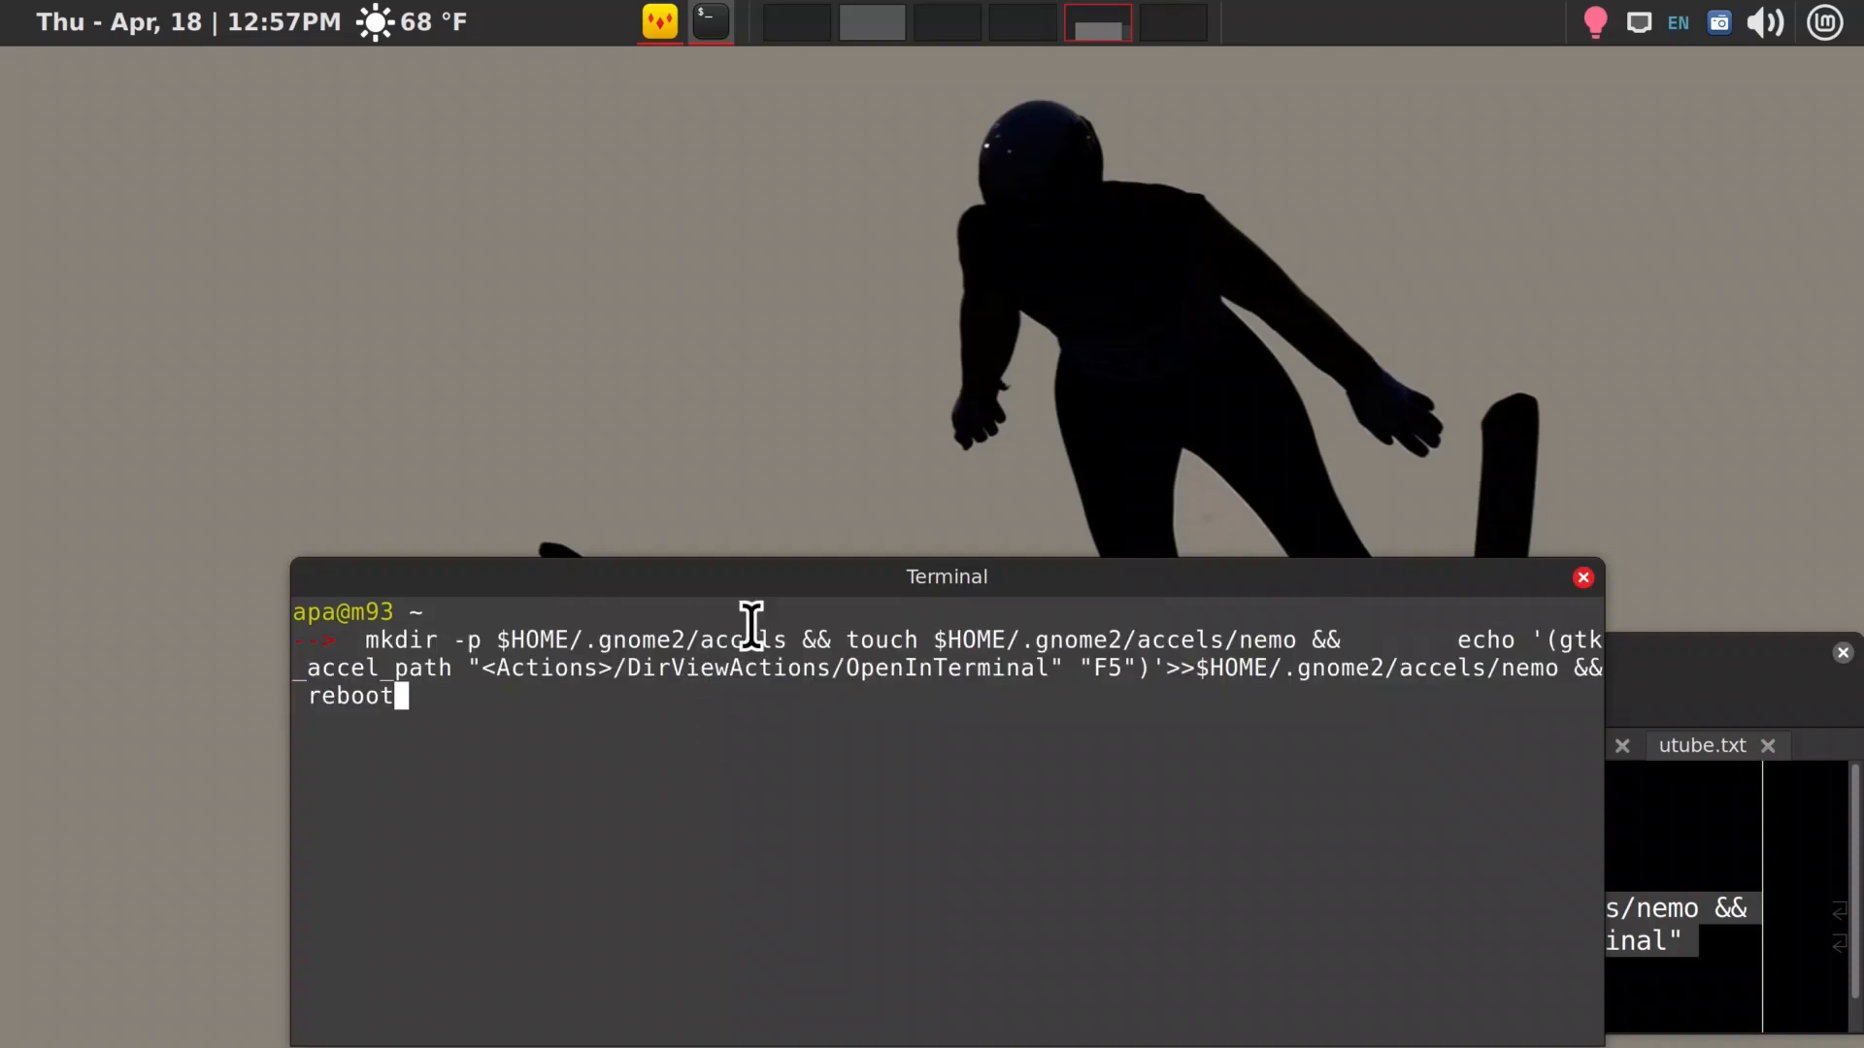
Switch to the file manager workspace, show the home folder's hidden files, and open the nemo file from .gnome2/accels in Geany
left_click_drag(1460, 581, 1368, 495)
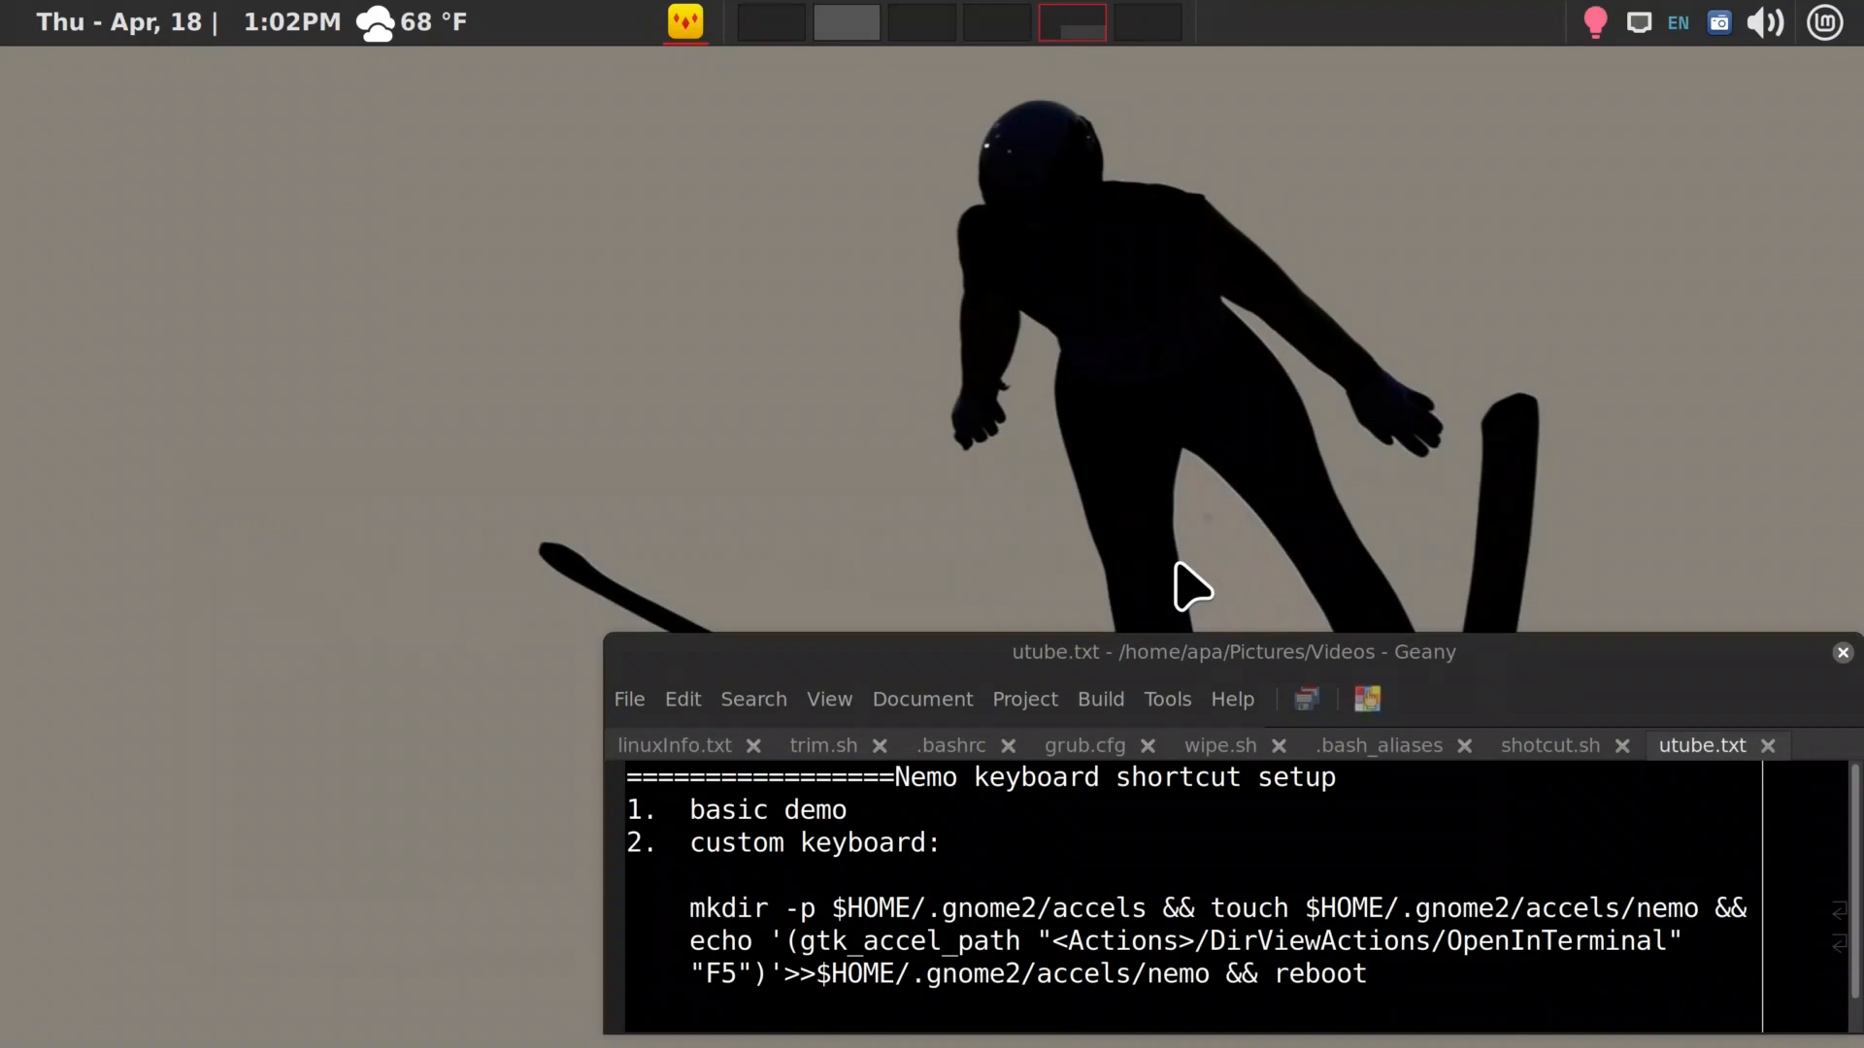
key("ctrl+alt+Right")
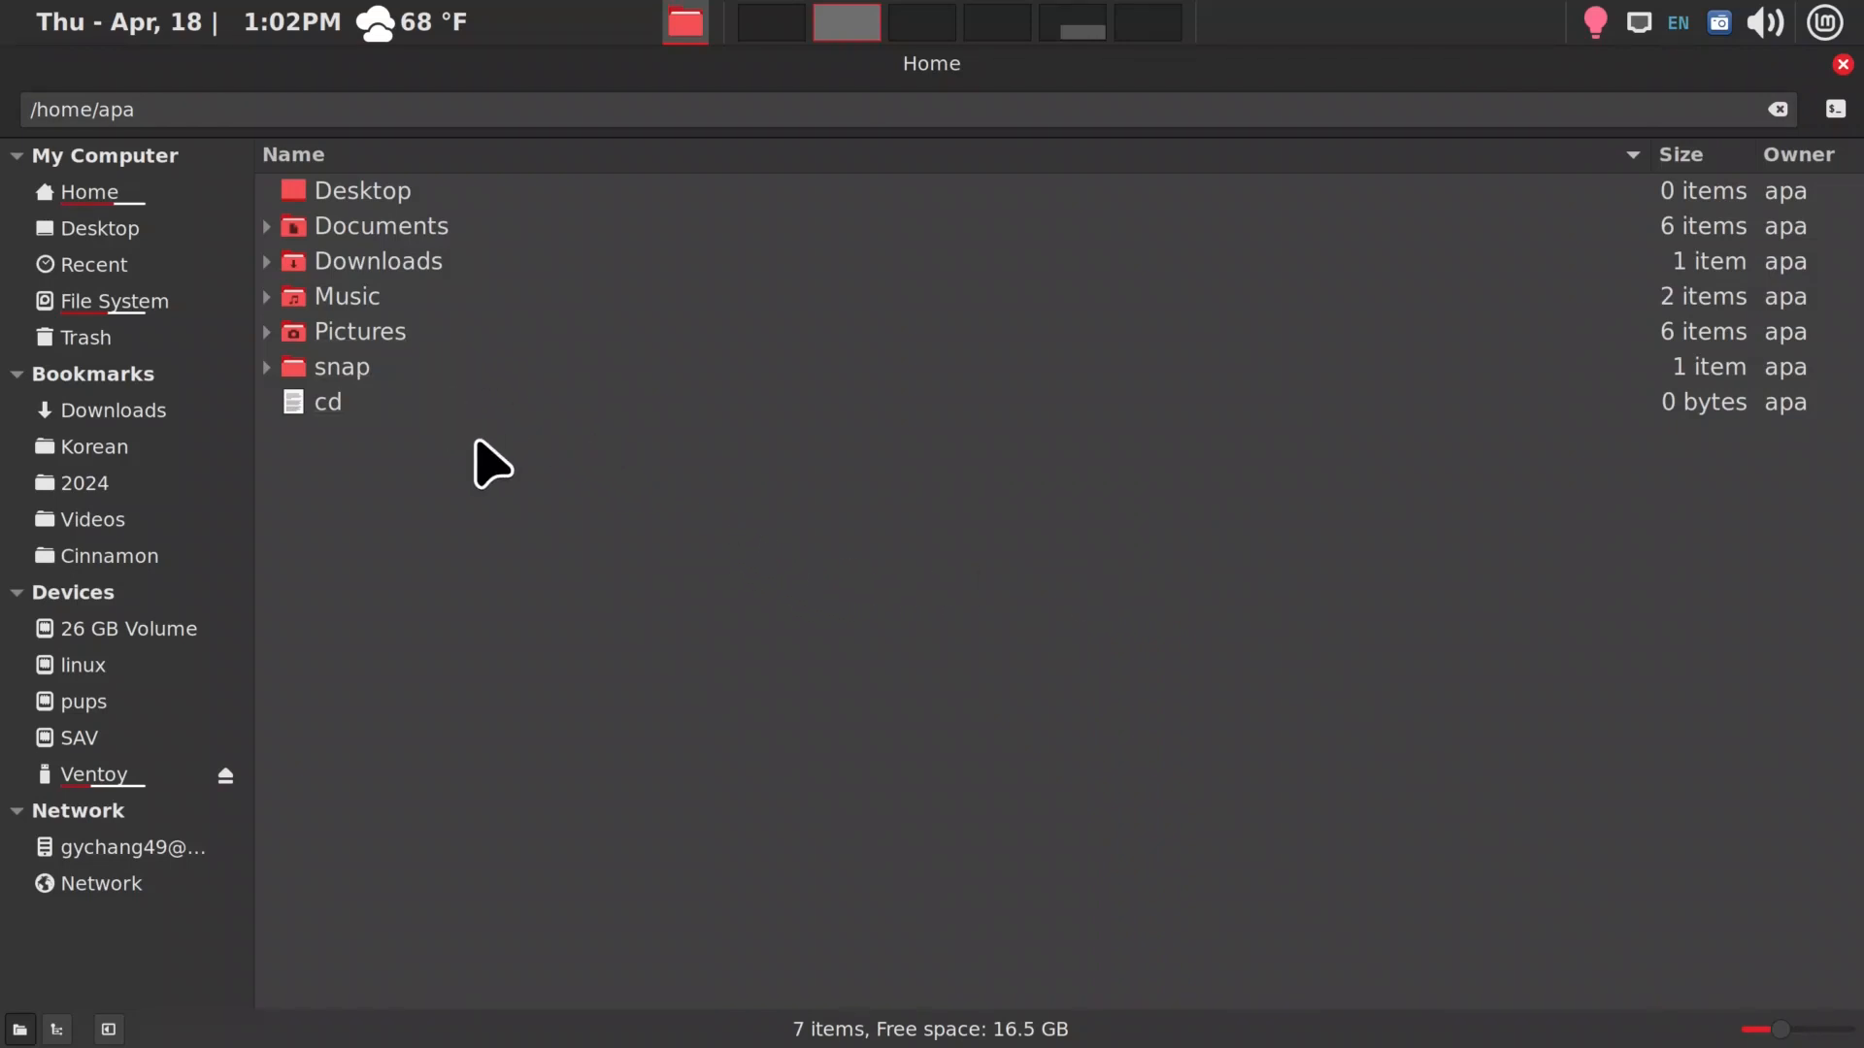
key("ctrl+h")
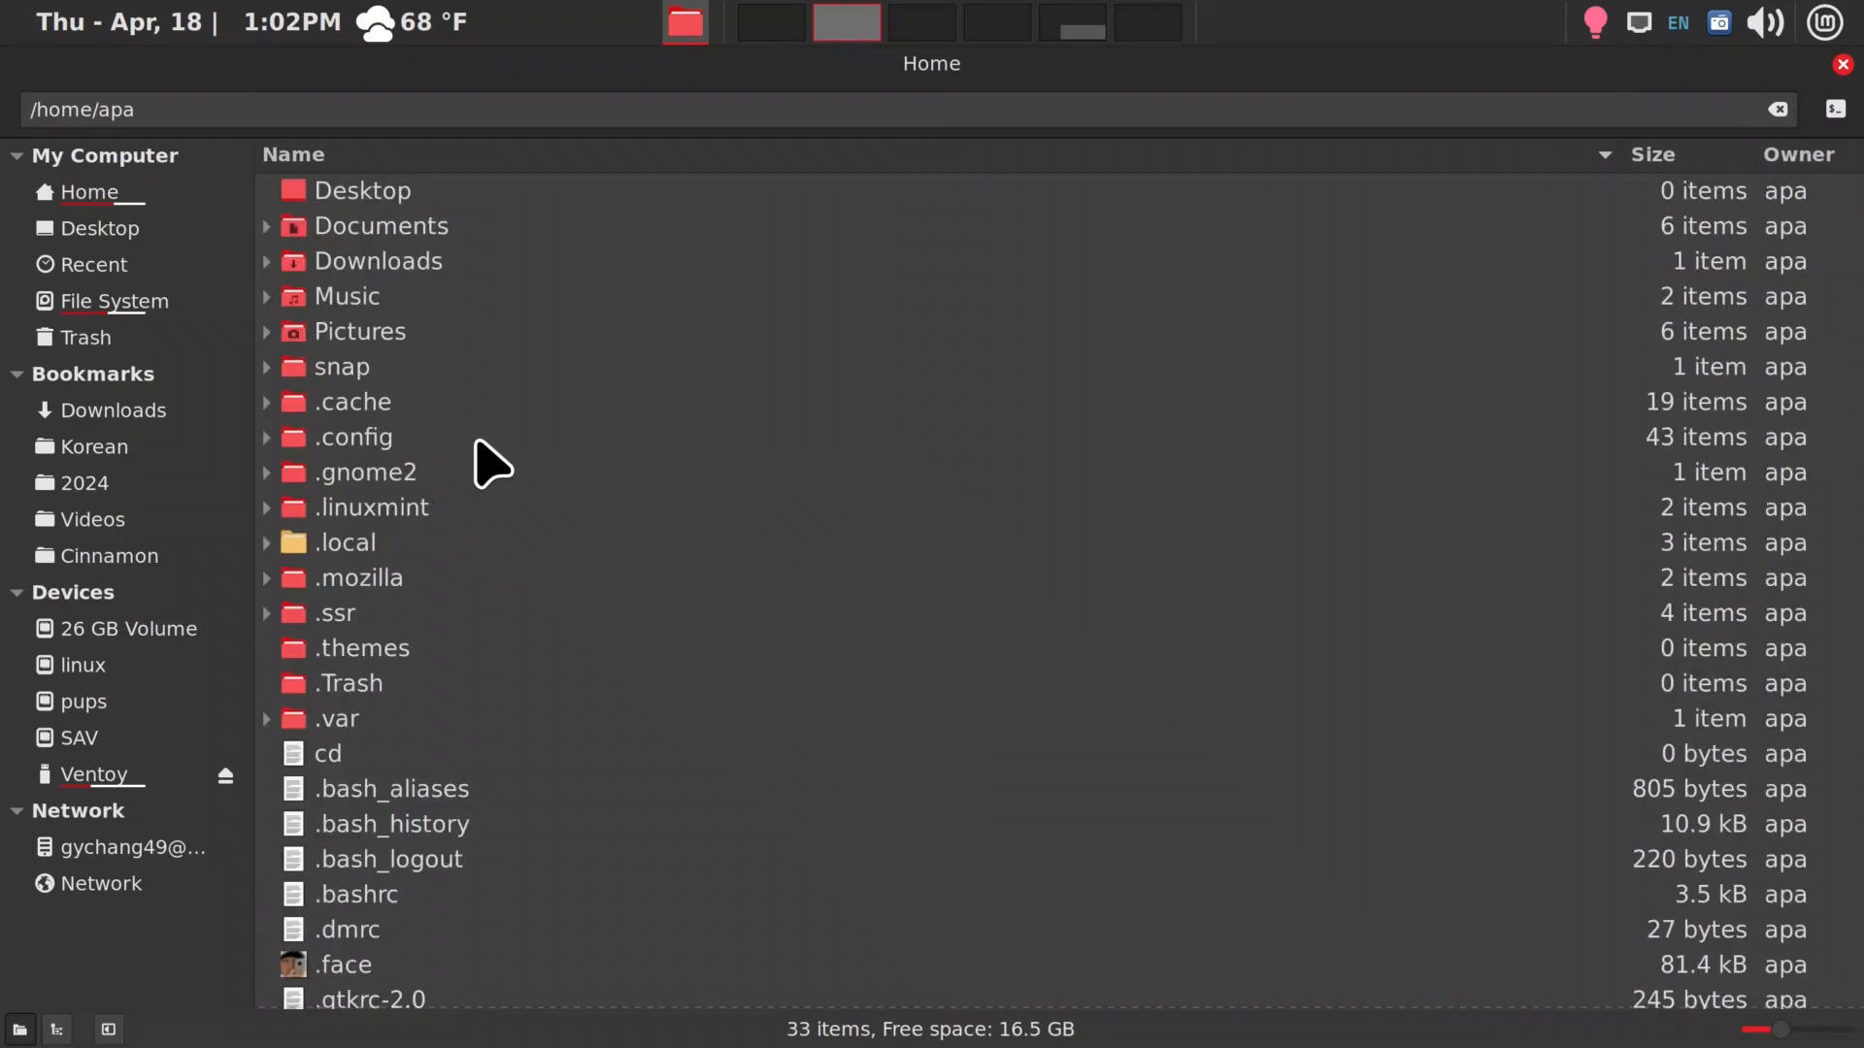
left_click(359, 476)
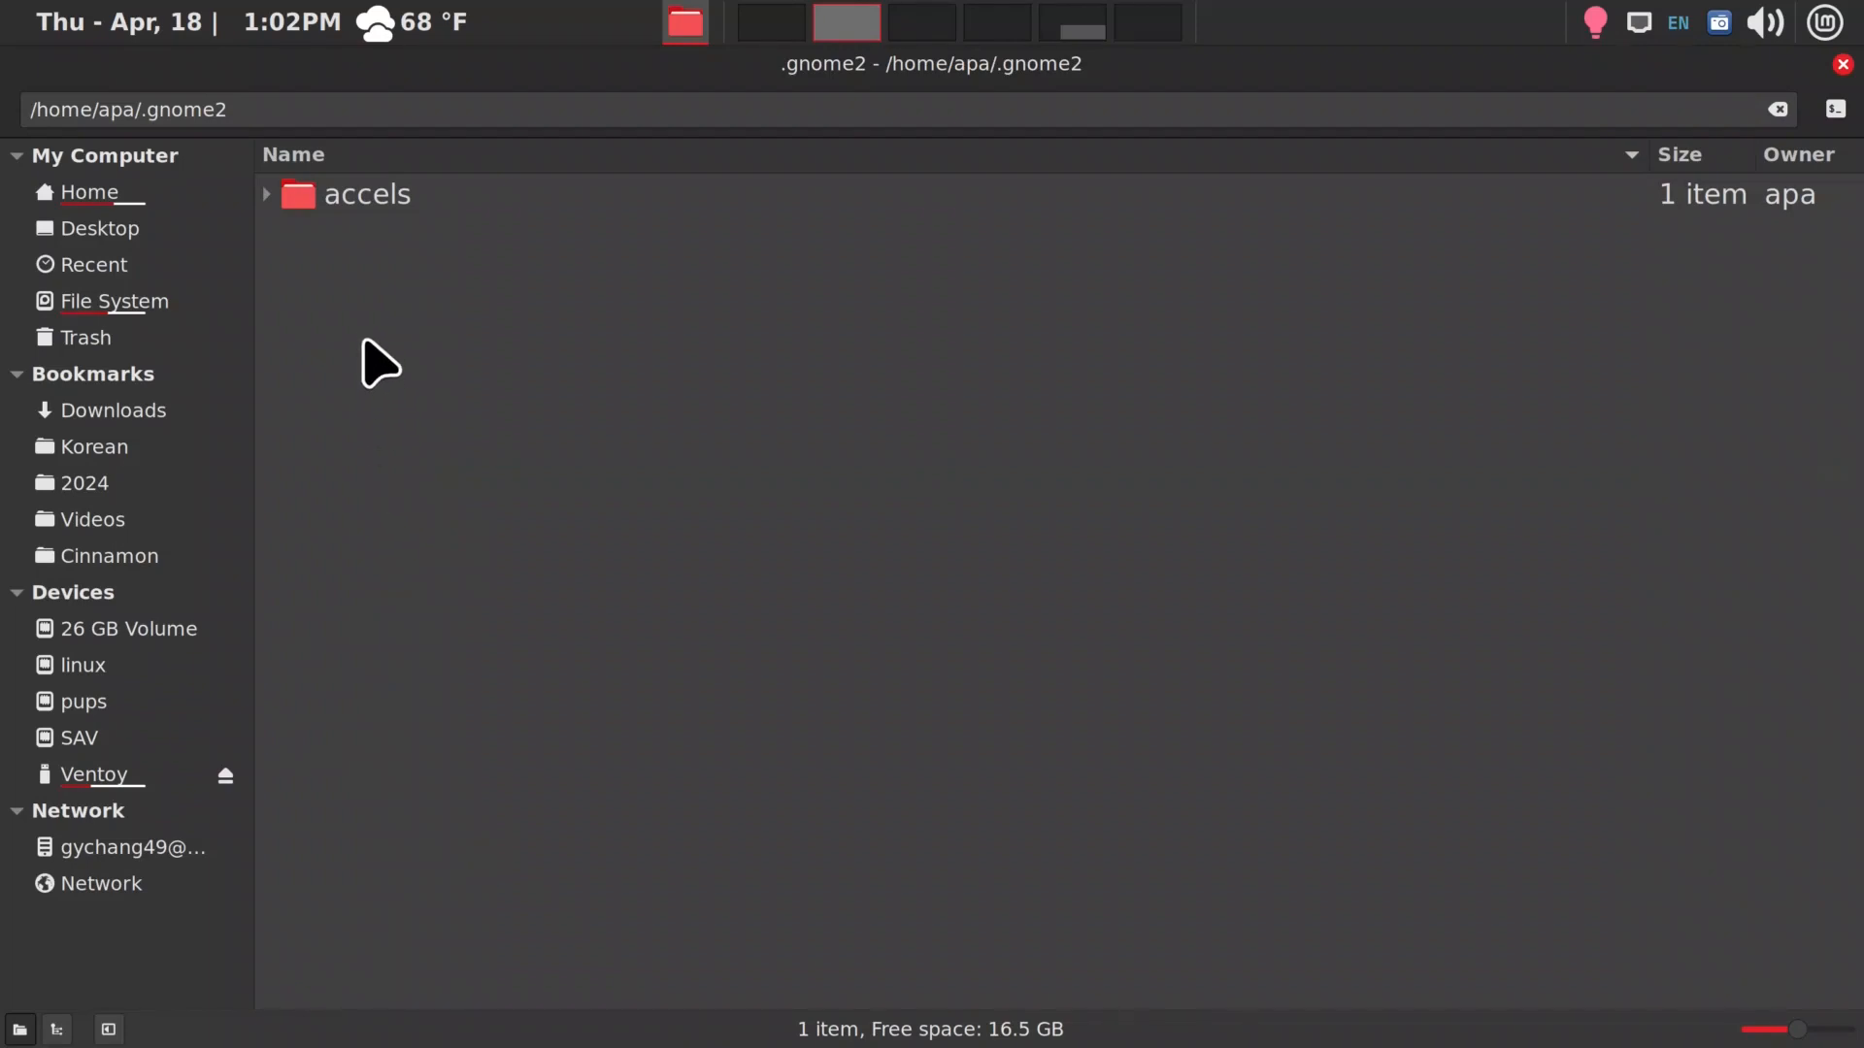
left_click(362, 209)
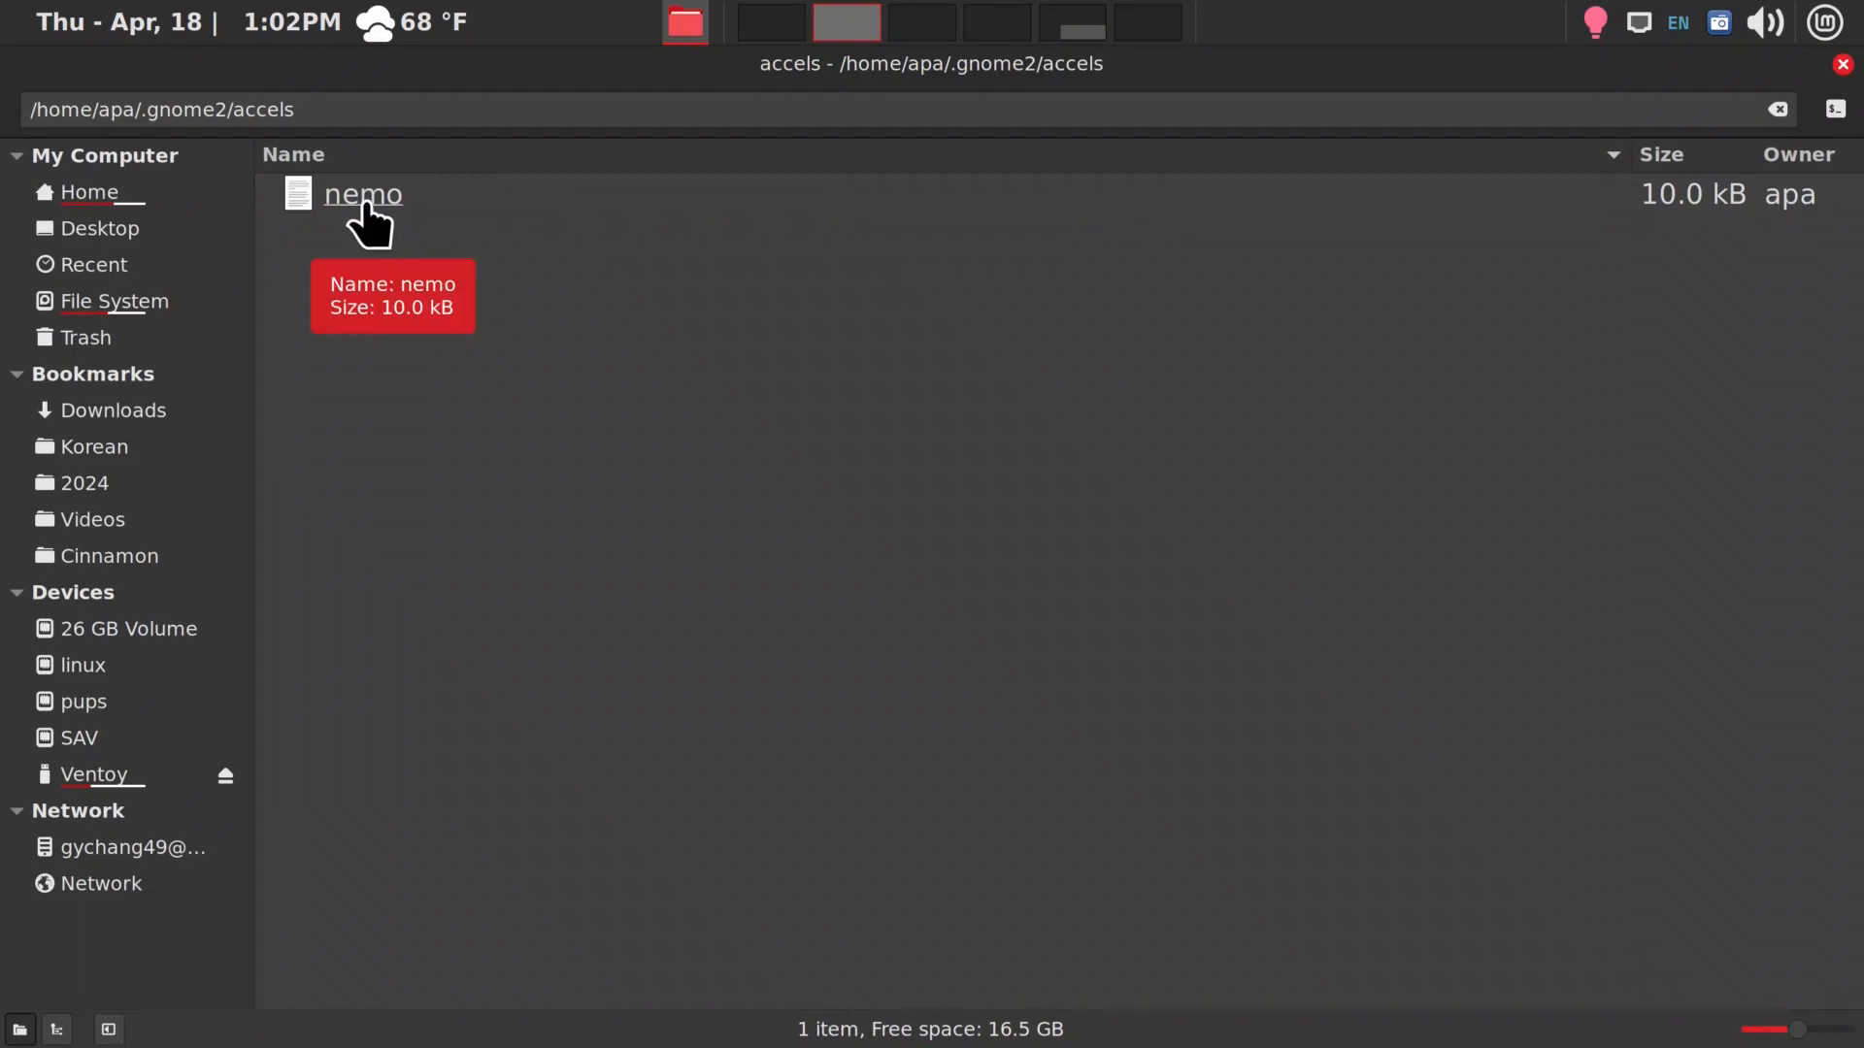
right_click(366, 203)
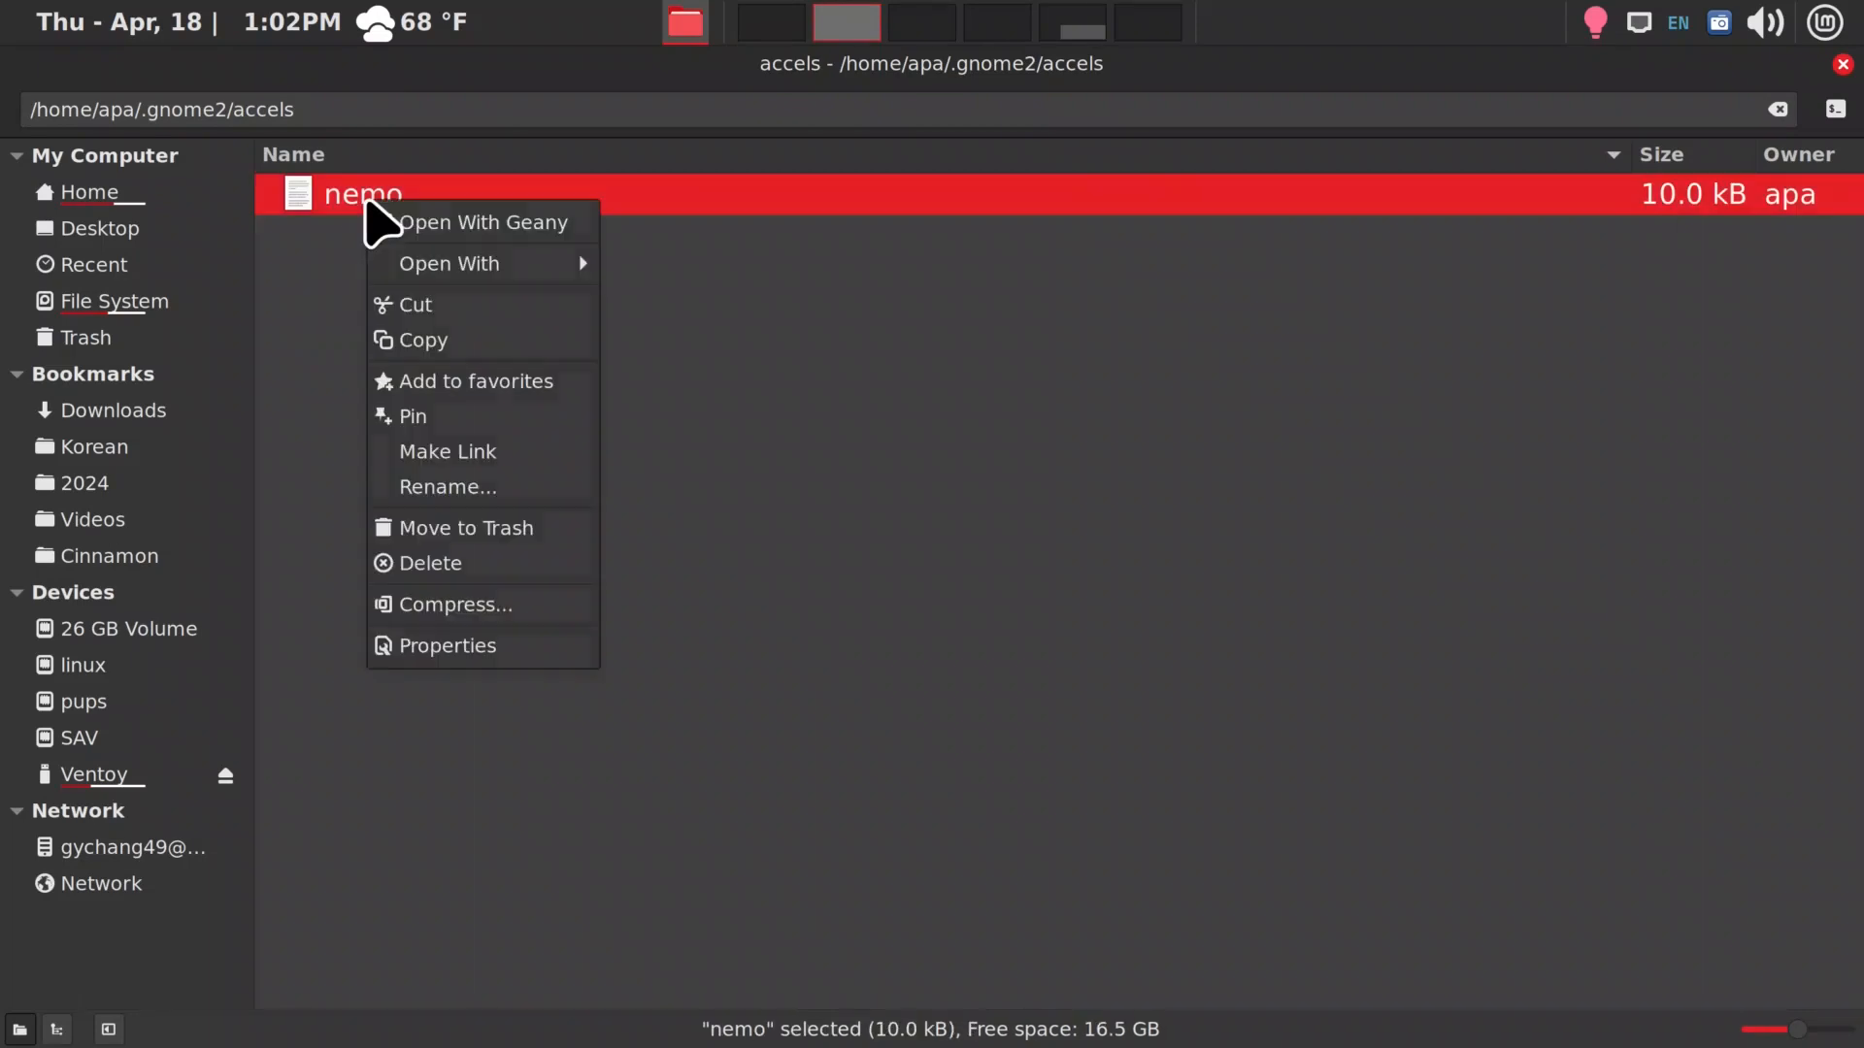
left_click(438, 226)
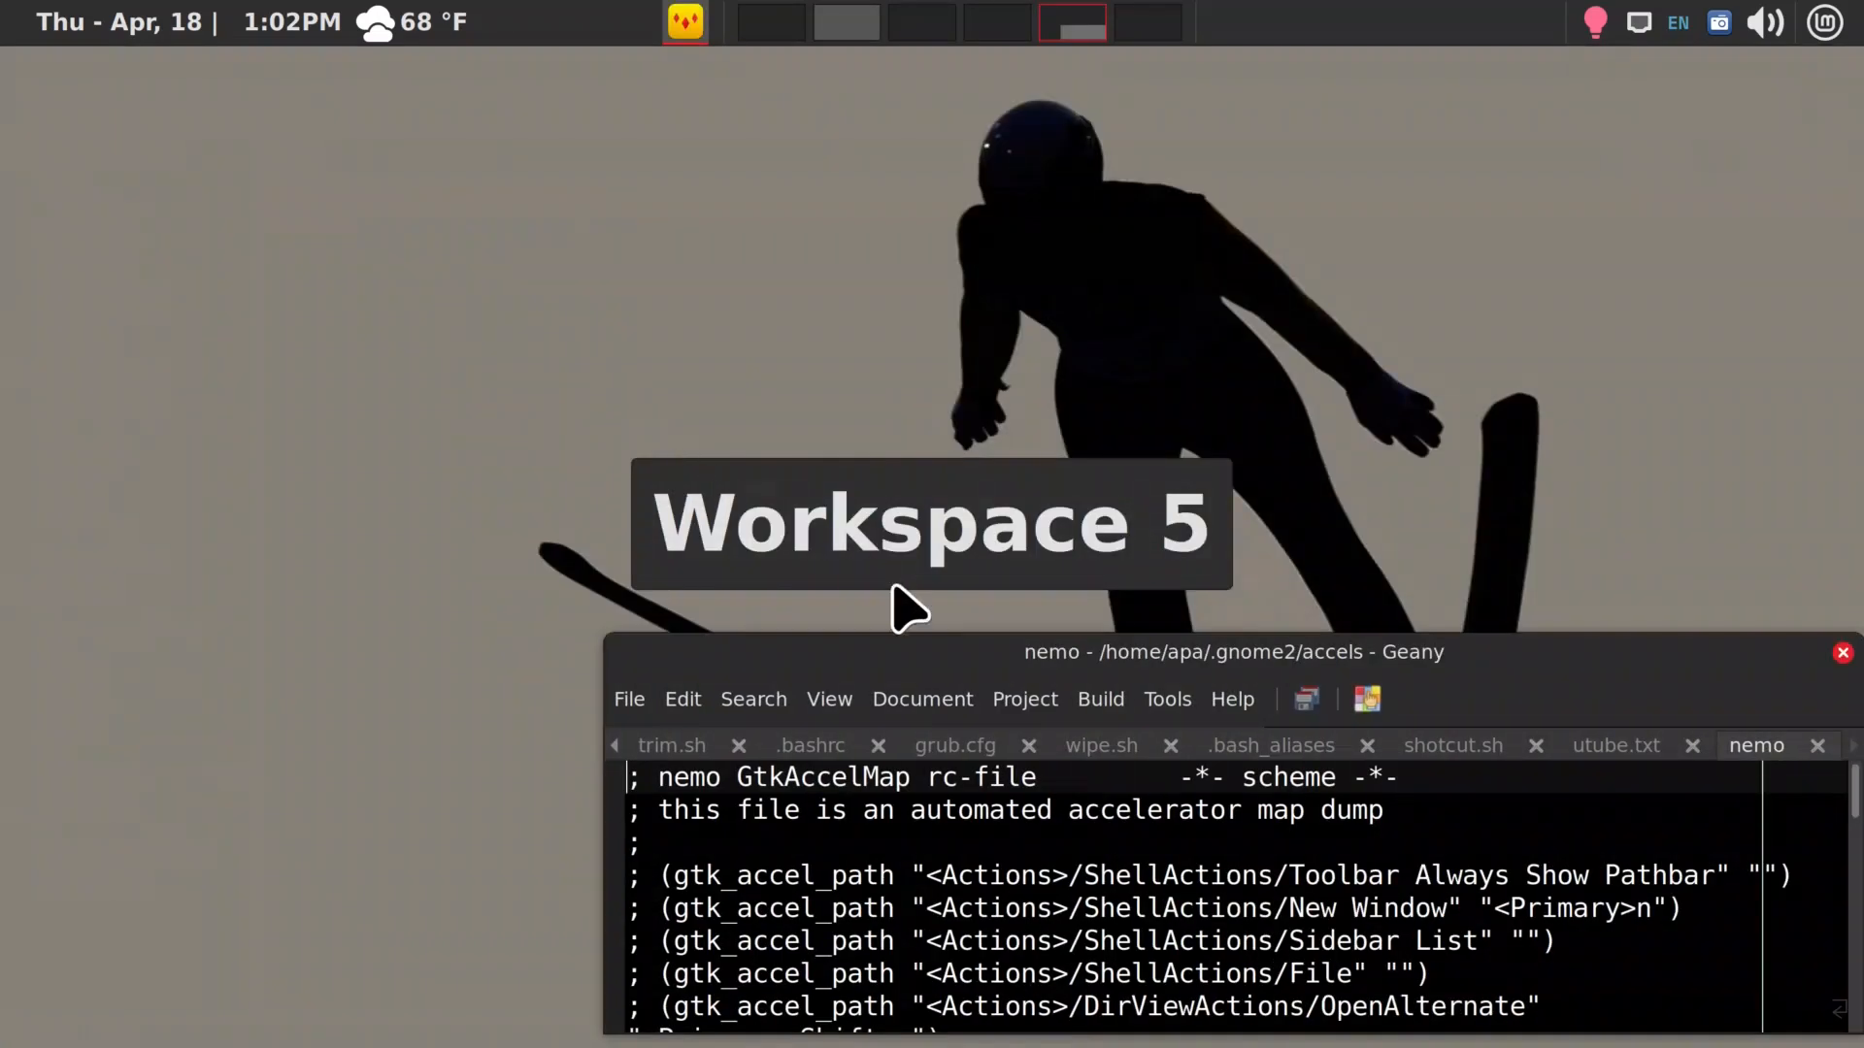
Maximize the editor window and locate the OpenInTerminal entry assigned to F5 in the nemo file
scroll(1068, 826, "down", 15)
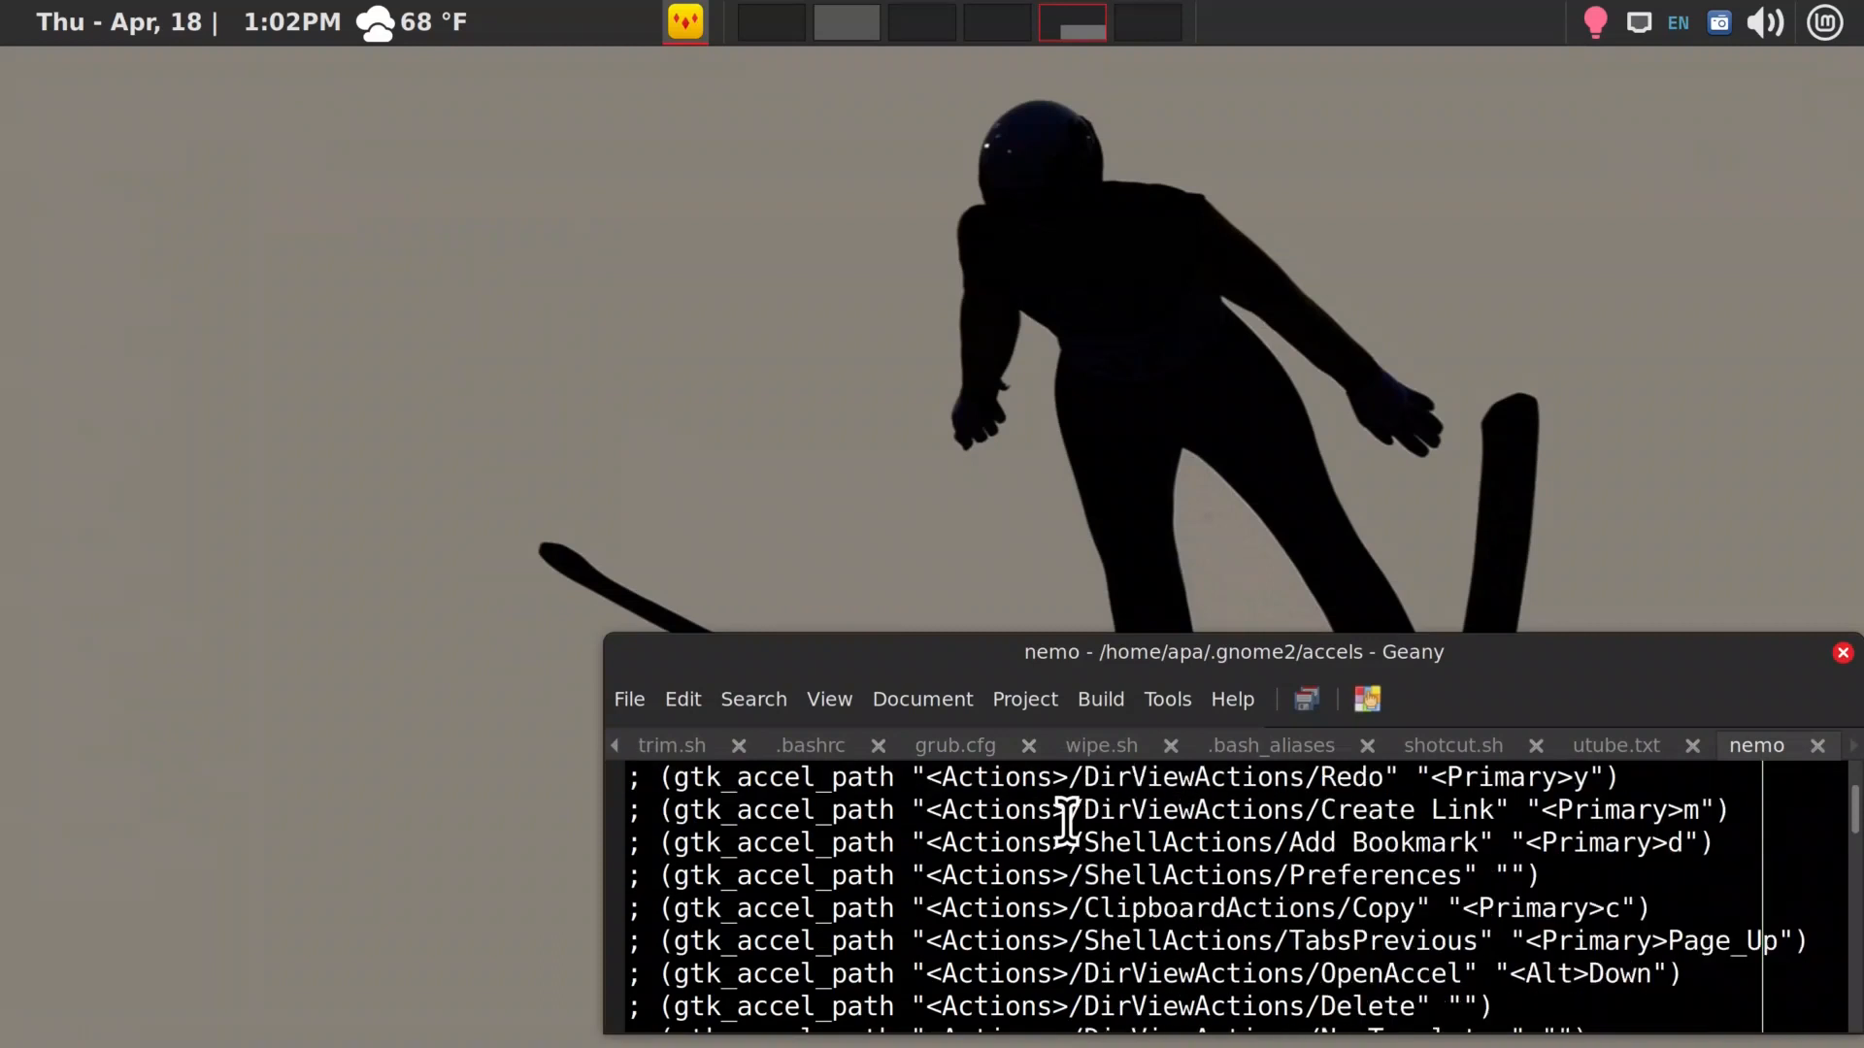
scroll(1068, 819, "down", 10)
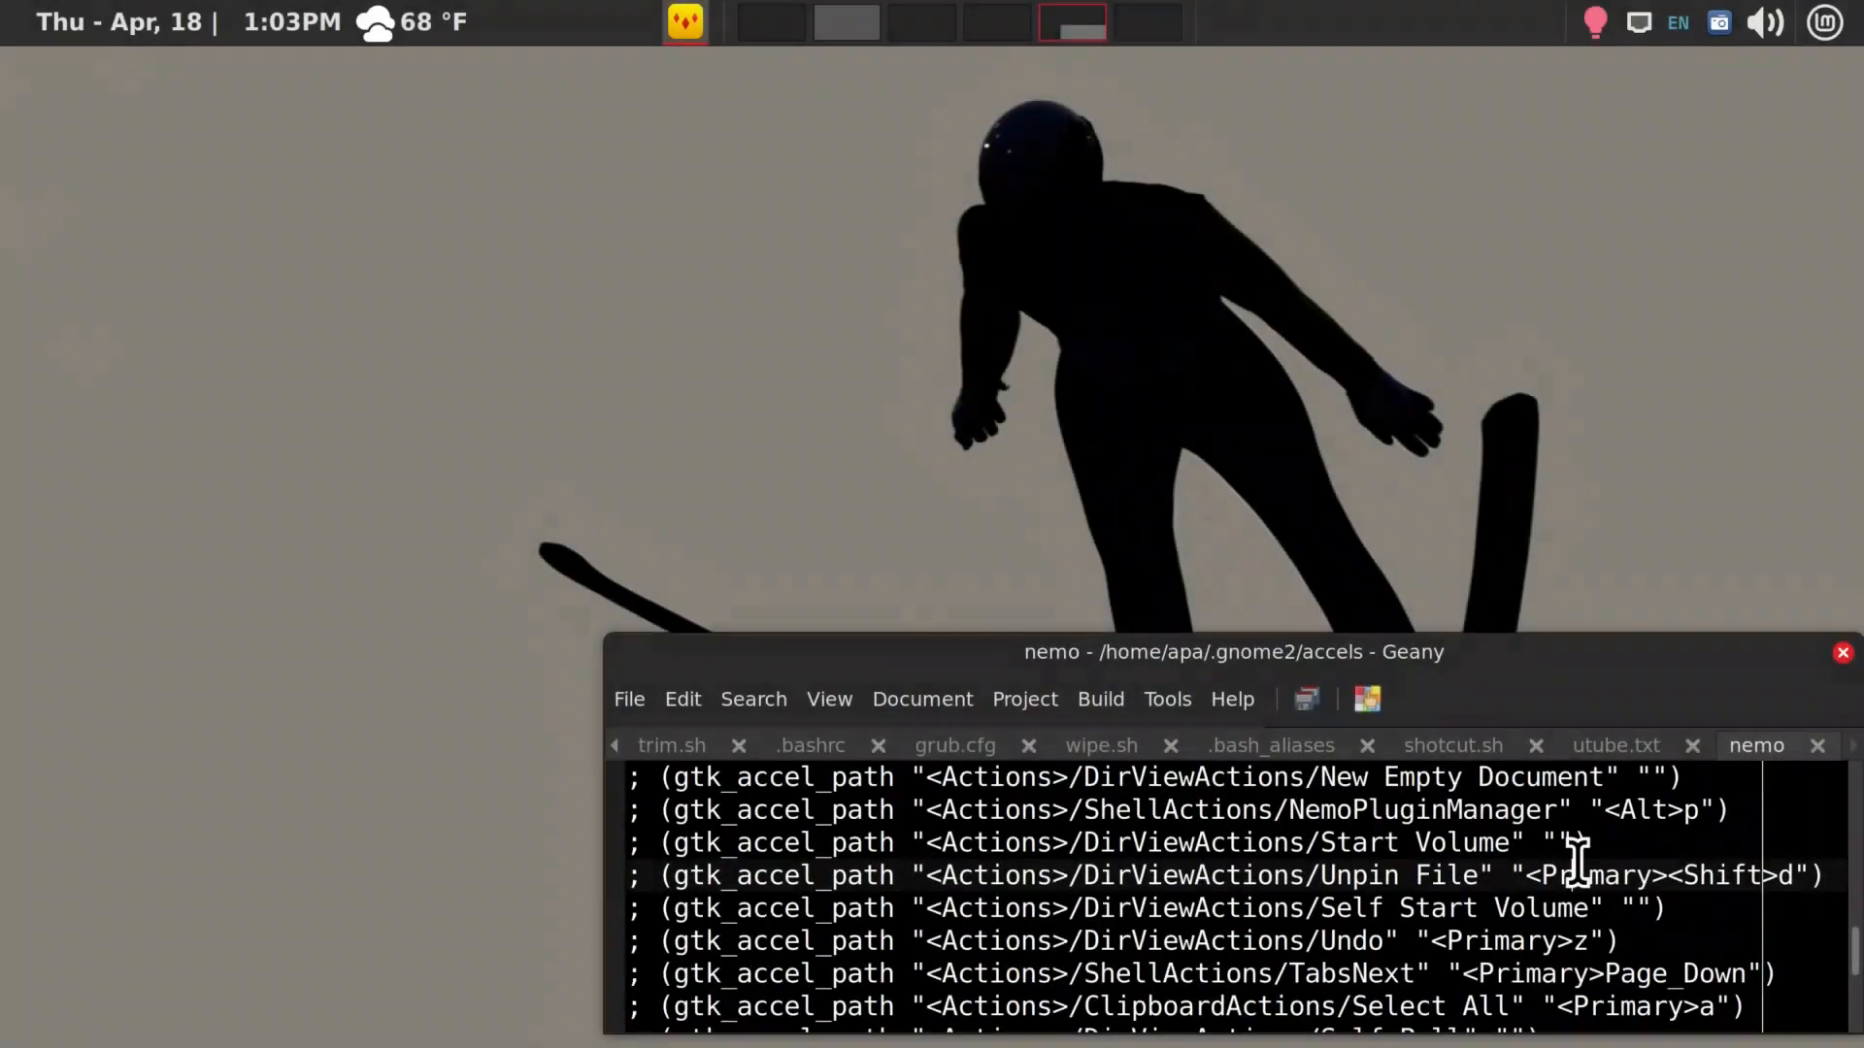
key("super+Up")
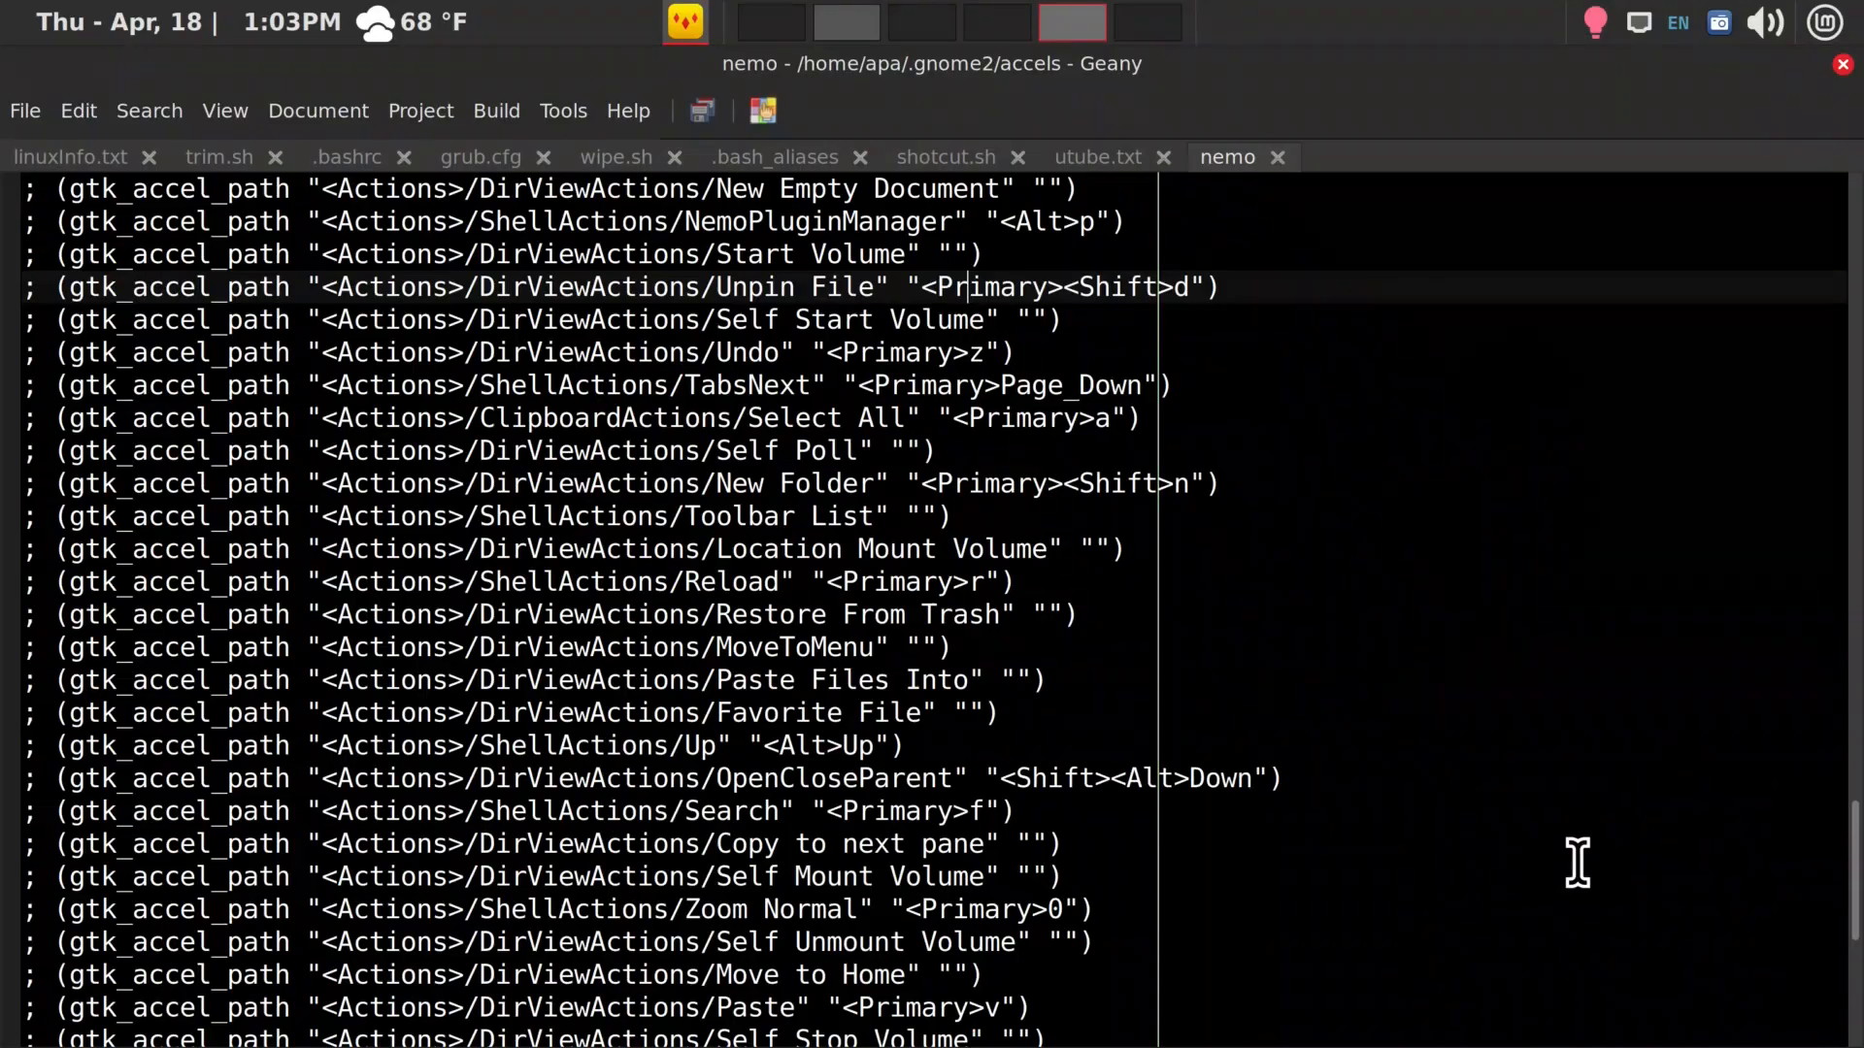
scroll(1563, 860, "up", 7)
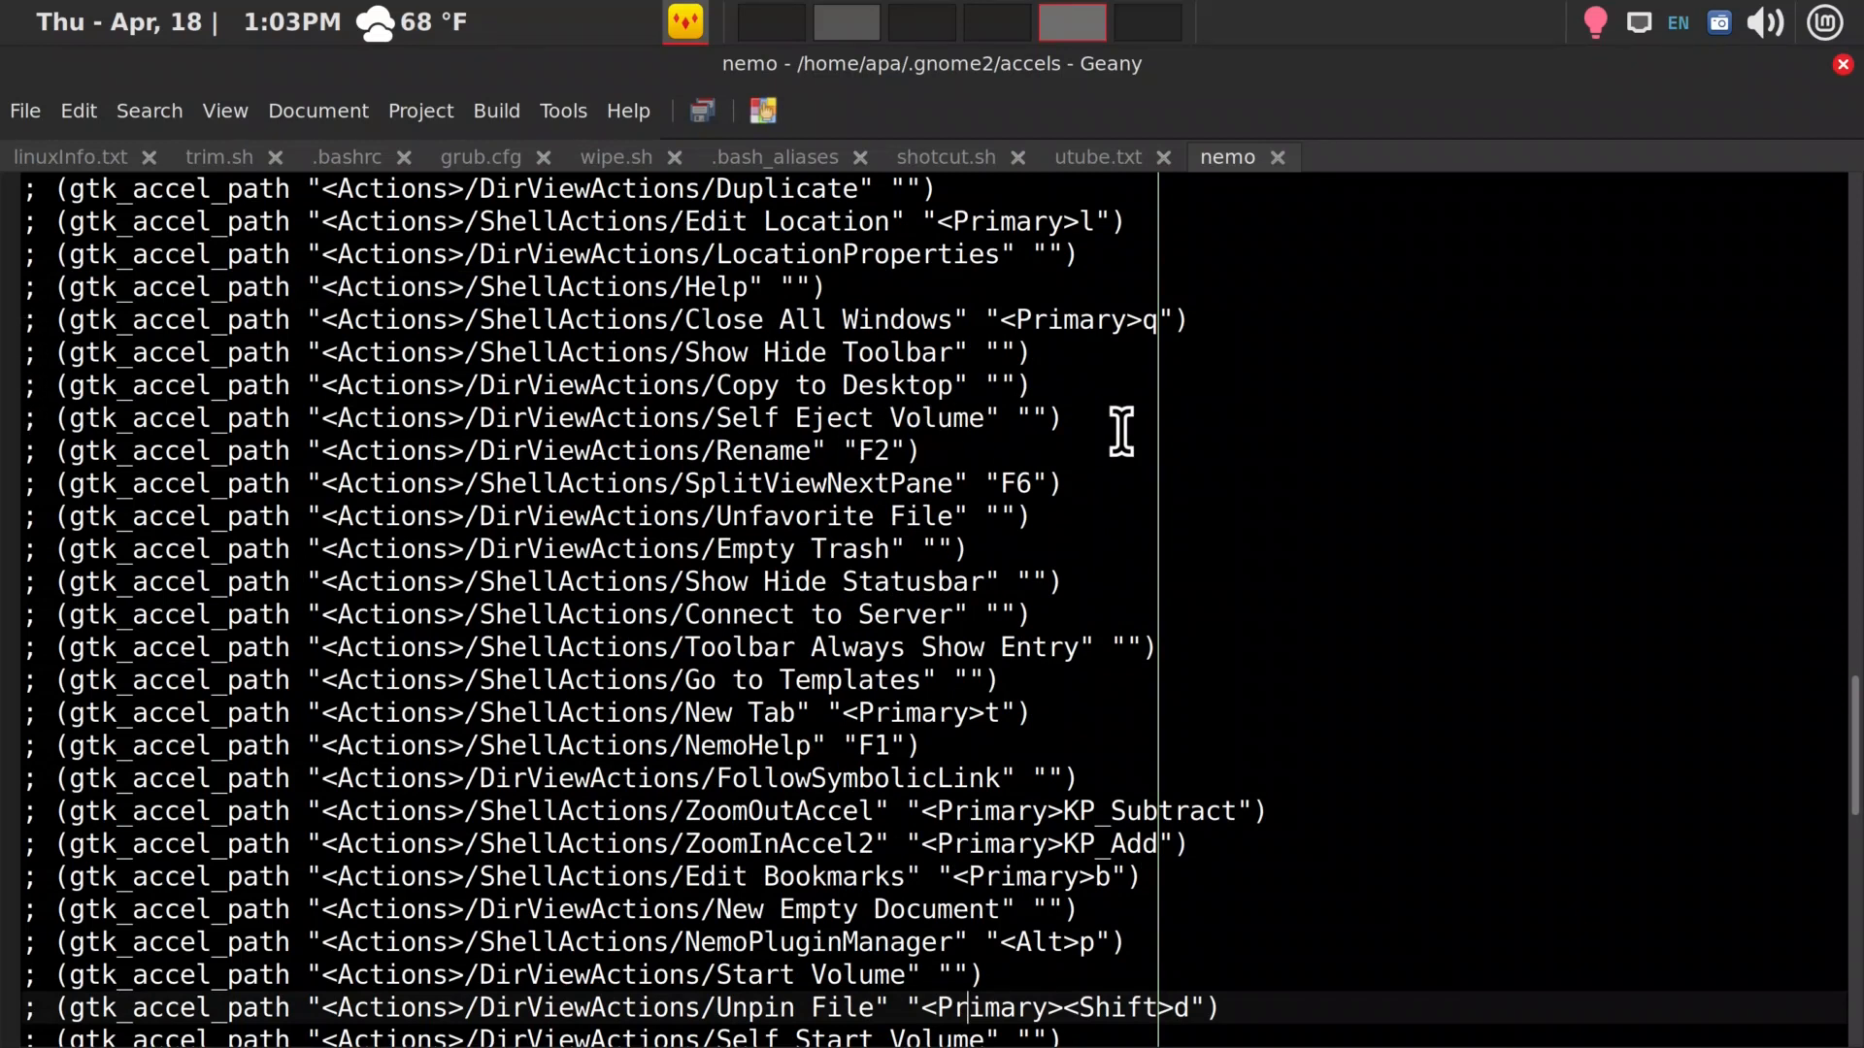
scroll(1121, 431, "up", 5)
scroll(1121, 431, "up", 7)
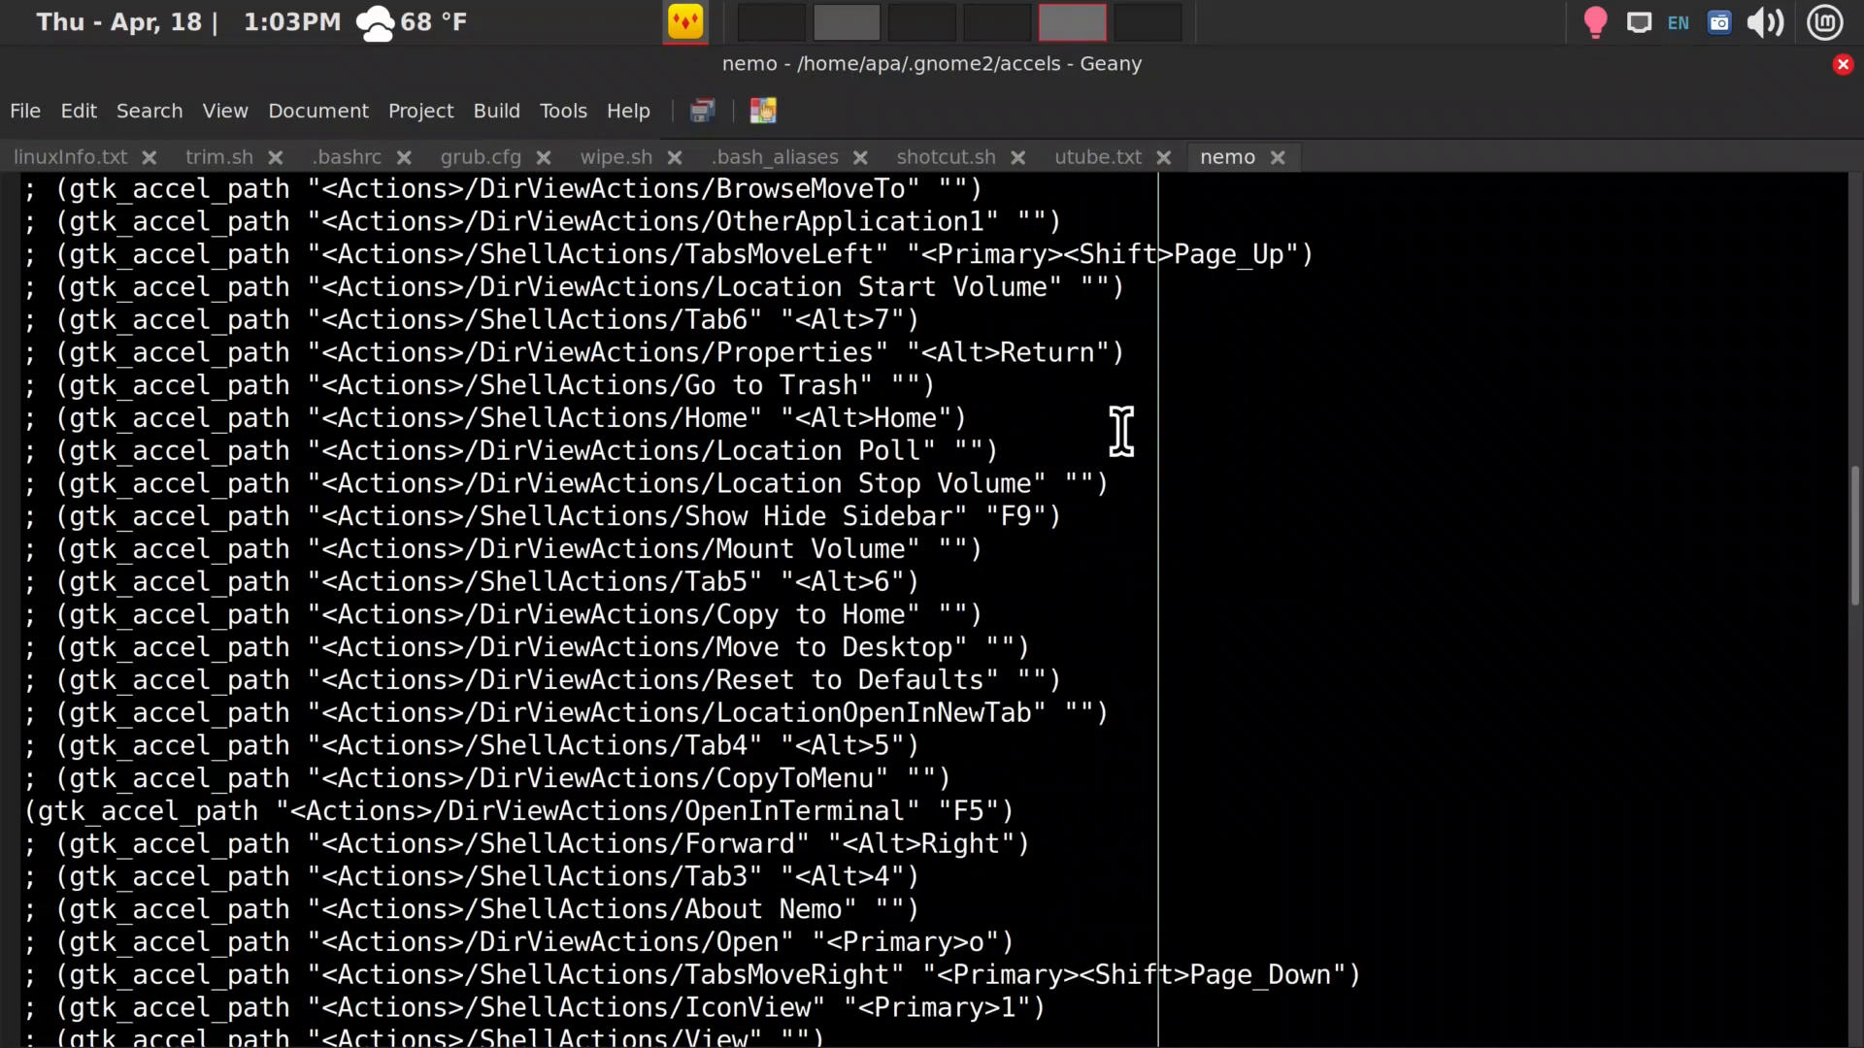
left_click(1001, 810)
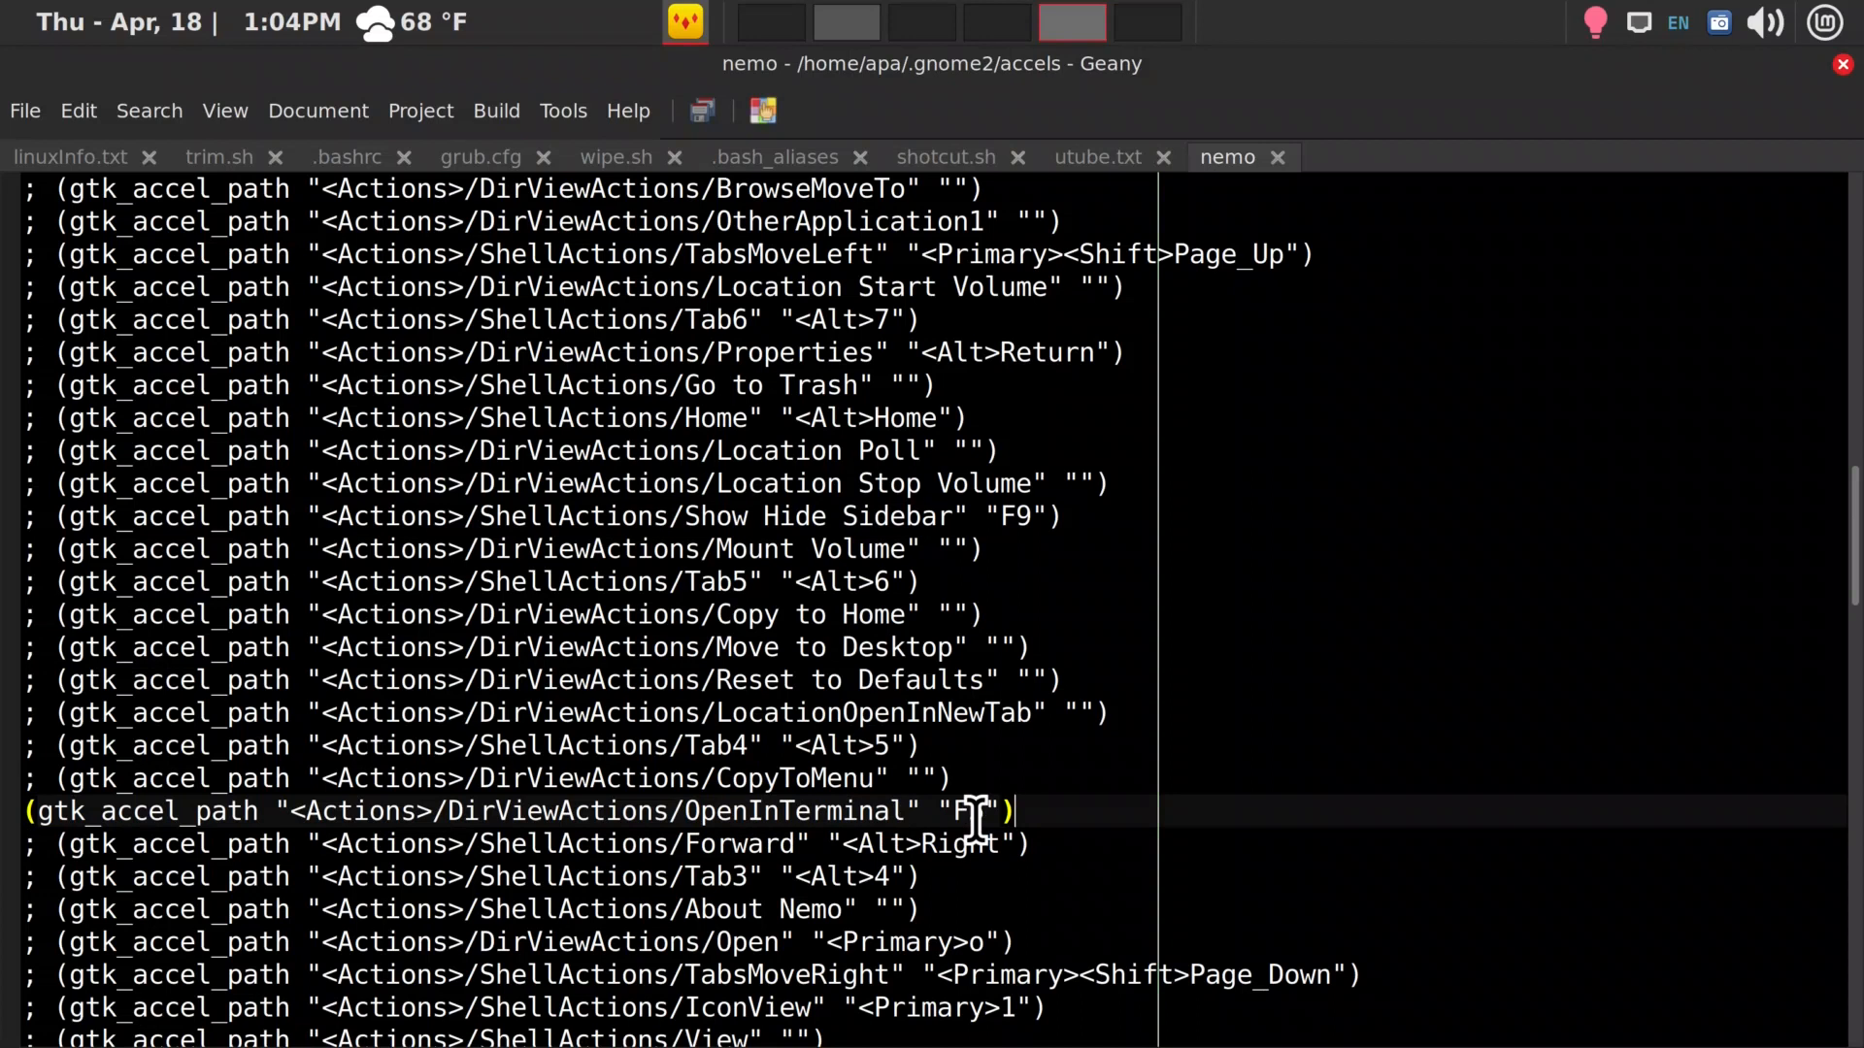
Examine the commented shortcut entries throughout the nemo file, from its header onward, and return to the OpenInTerminal line
scroll(976, 819, "up", 5)
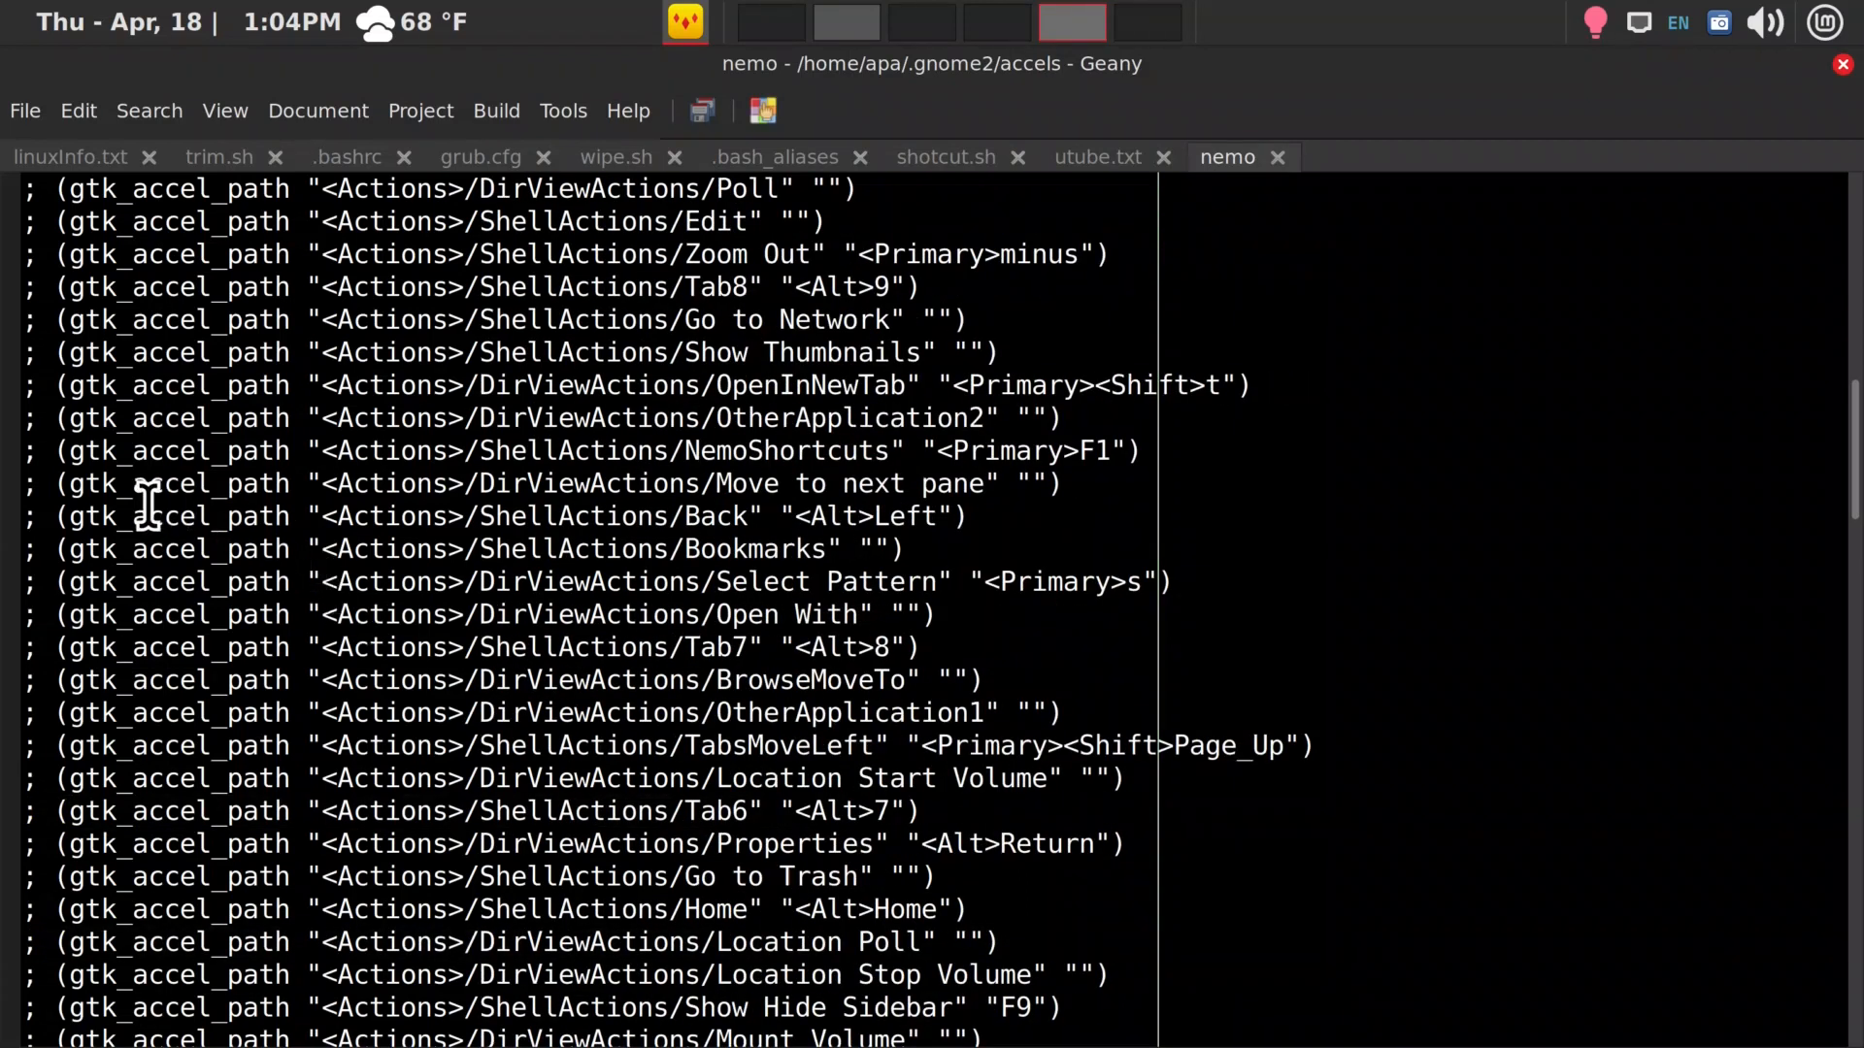
scroll(147, 503, "up", 3)
scroll(148, 503, "up", 5)
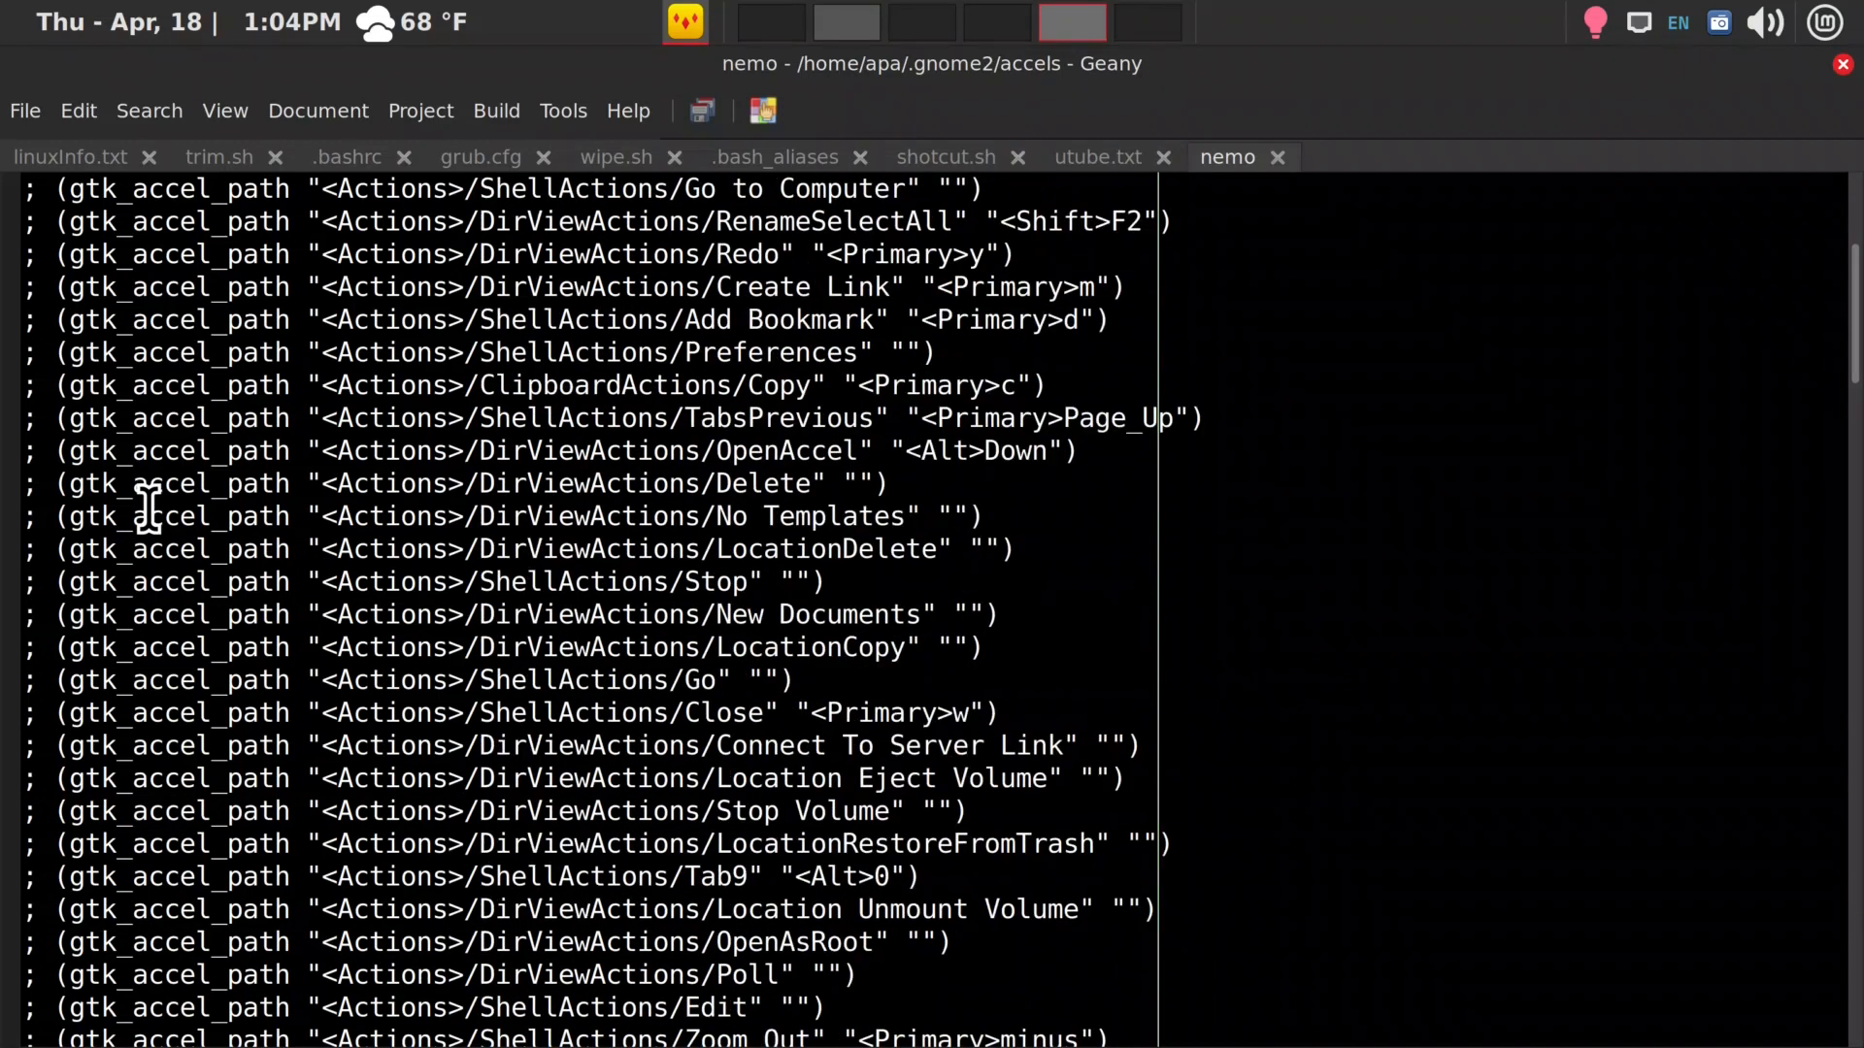
scroll(147, 507, "up", 4)
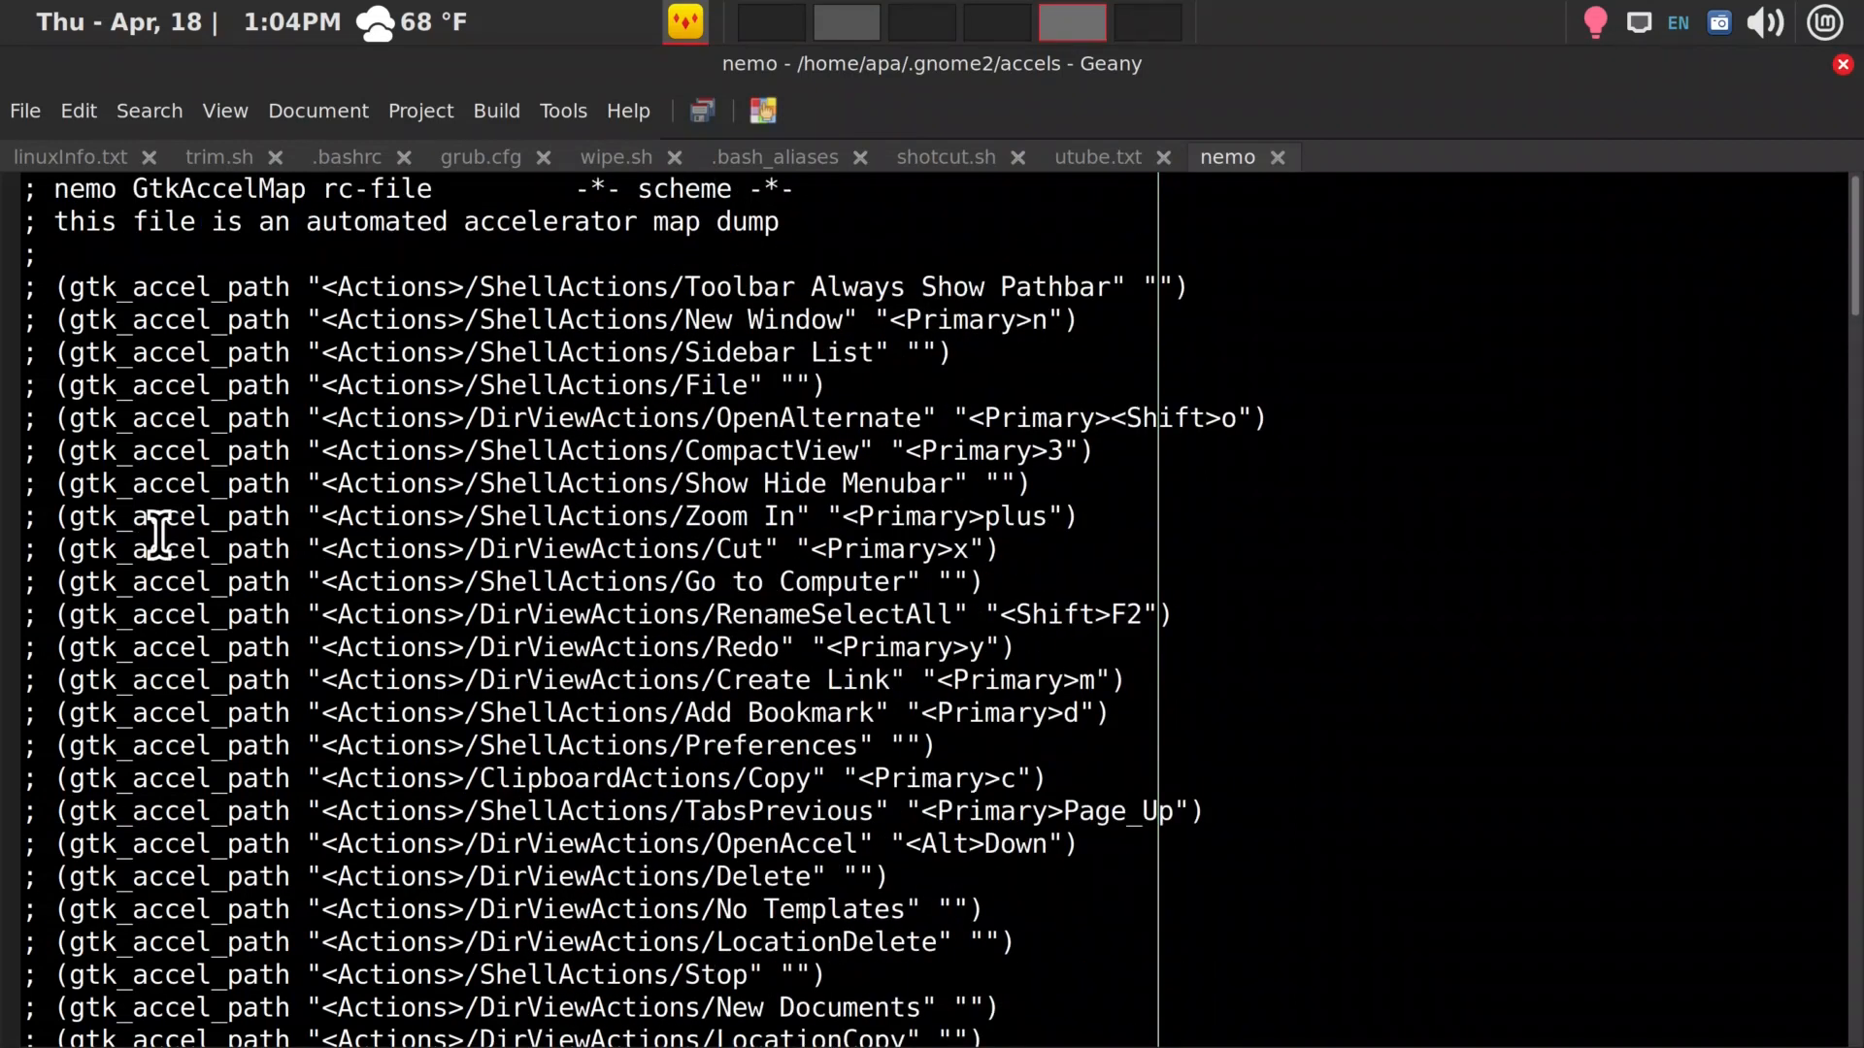
scroll(927, 583, "down", 7)
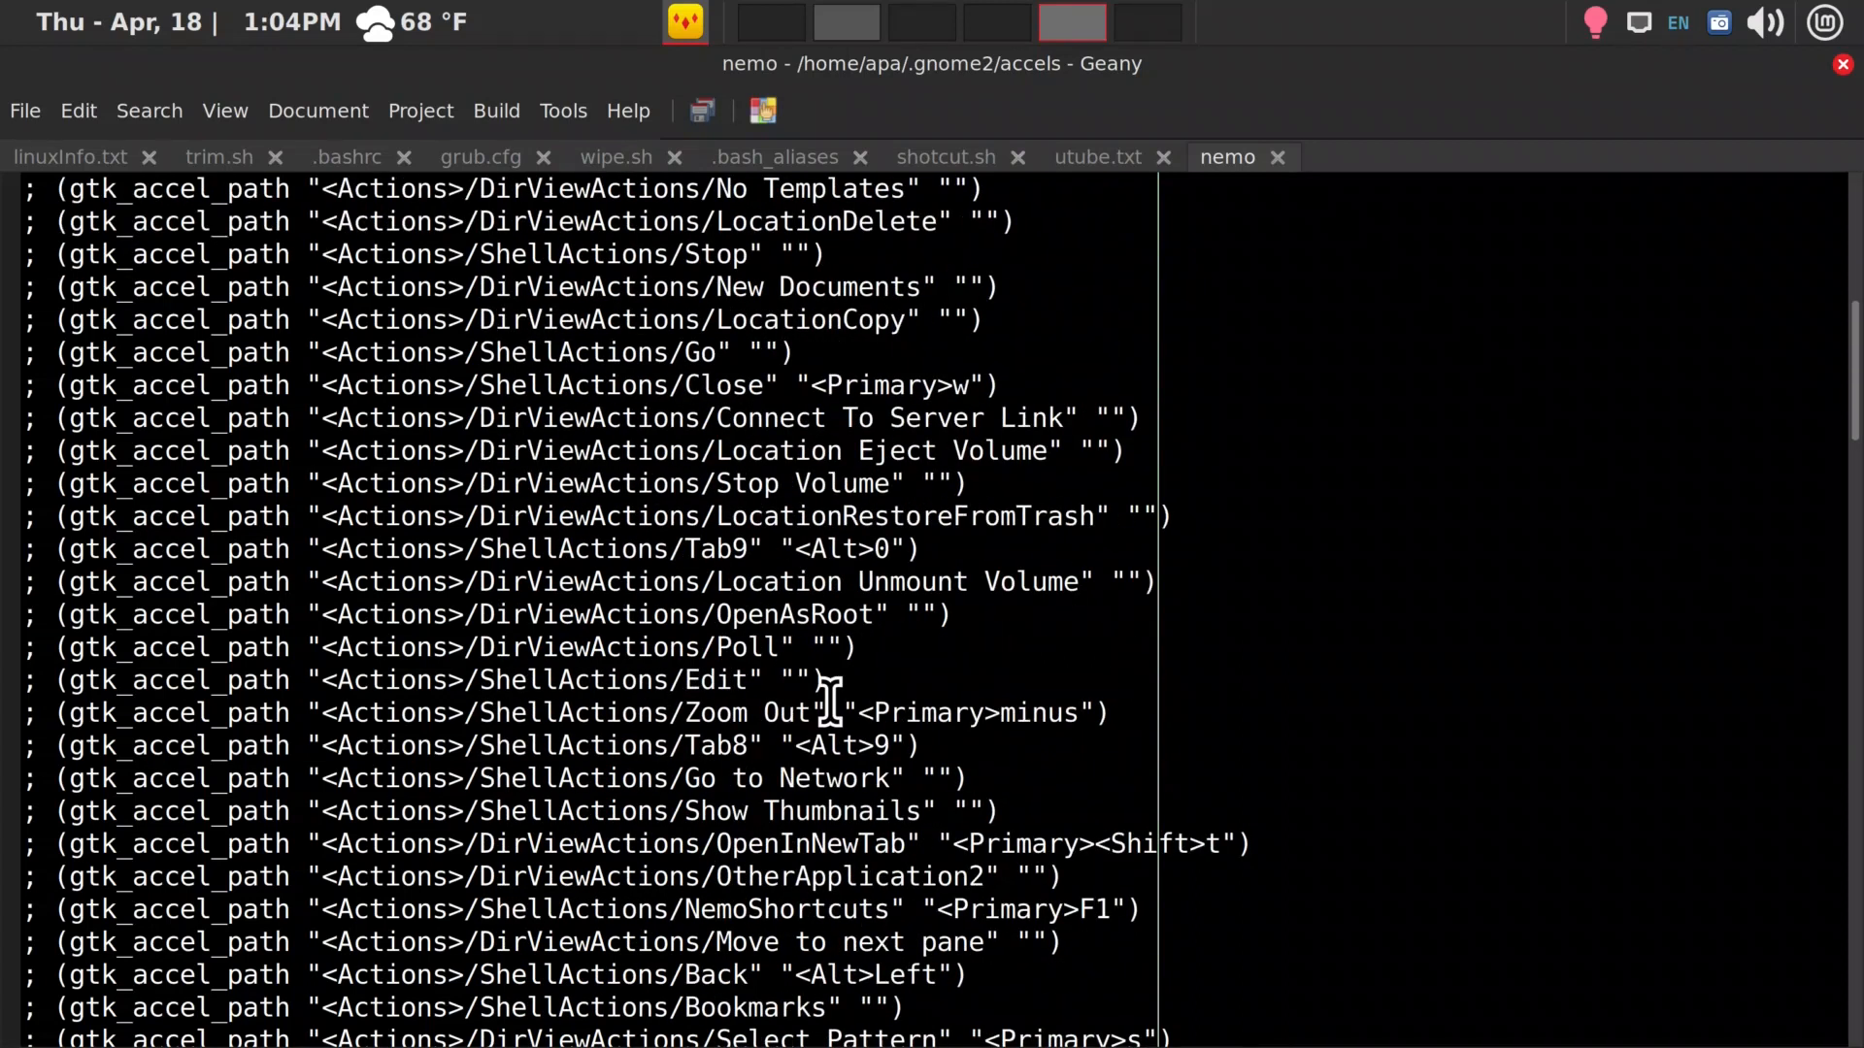
scroll(830, 699, "down", 12)
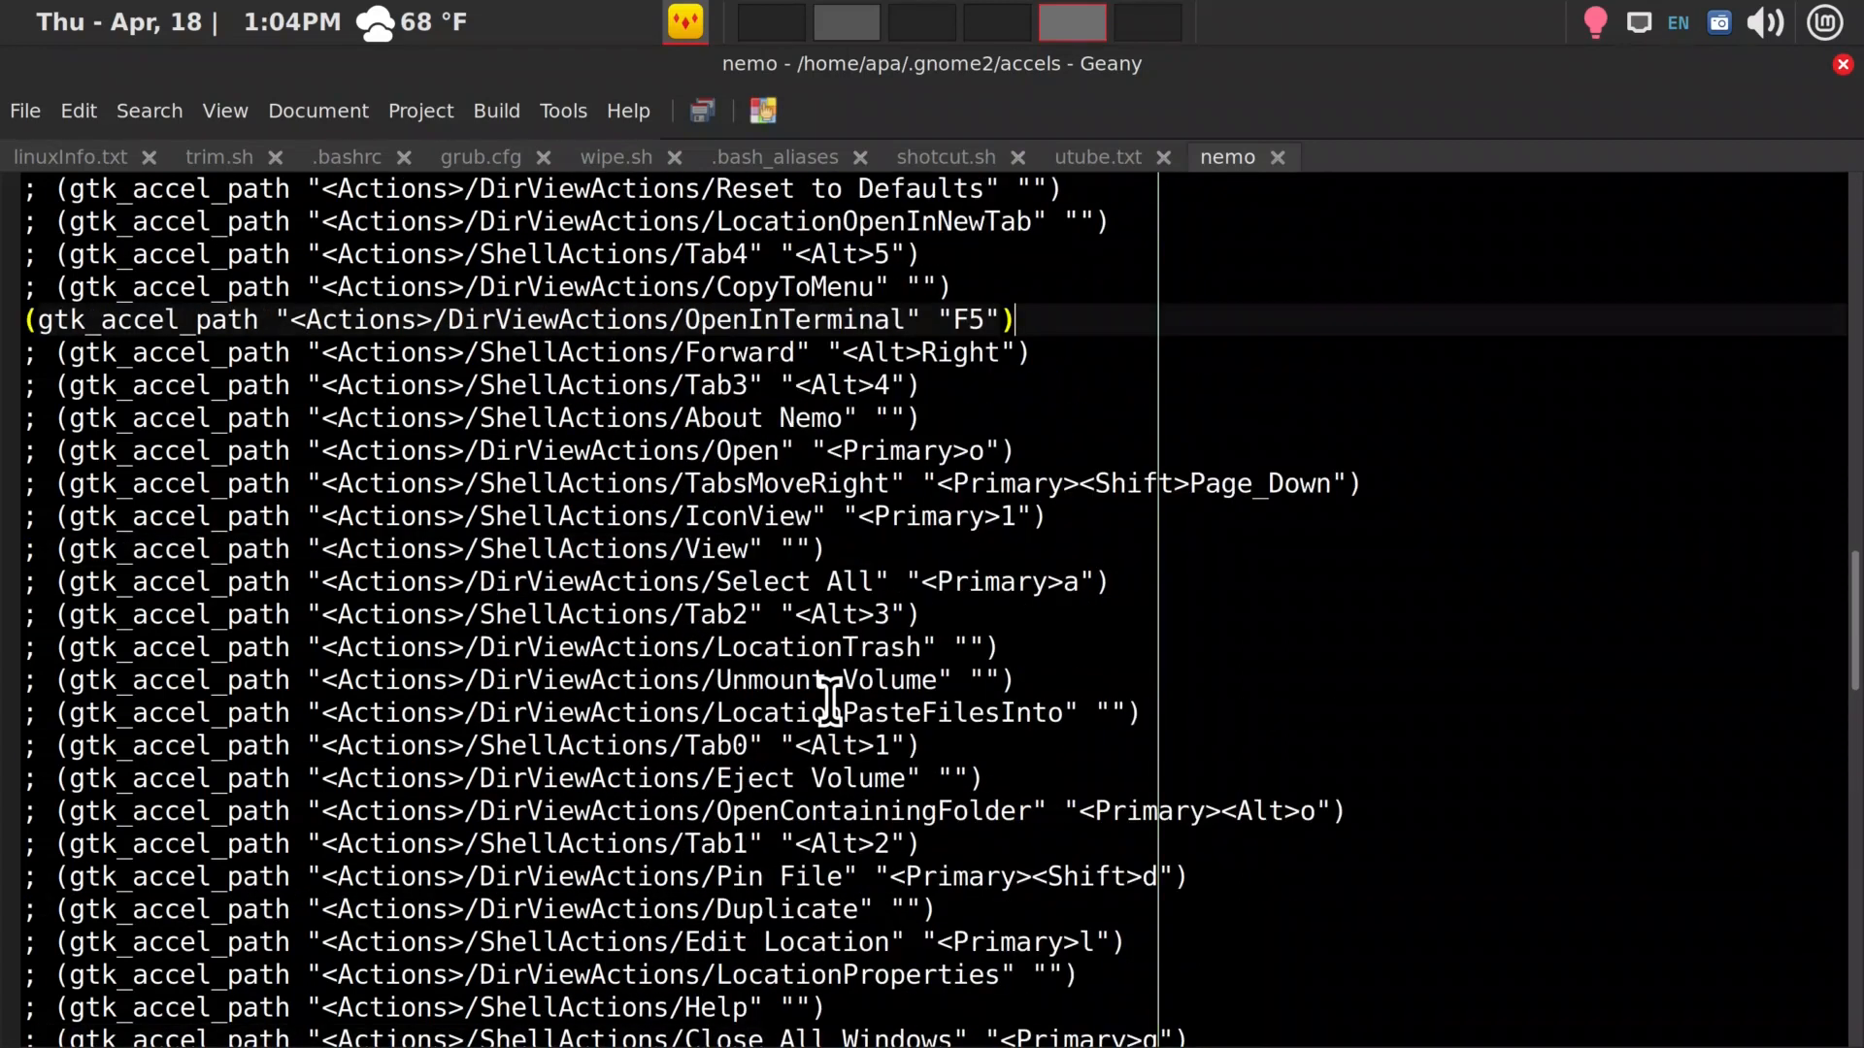
scroll(830, 697, "down", 5)
scroll(830, 699, "down", 7)
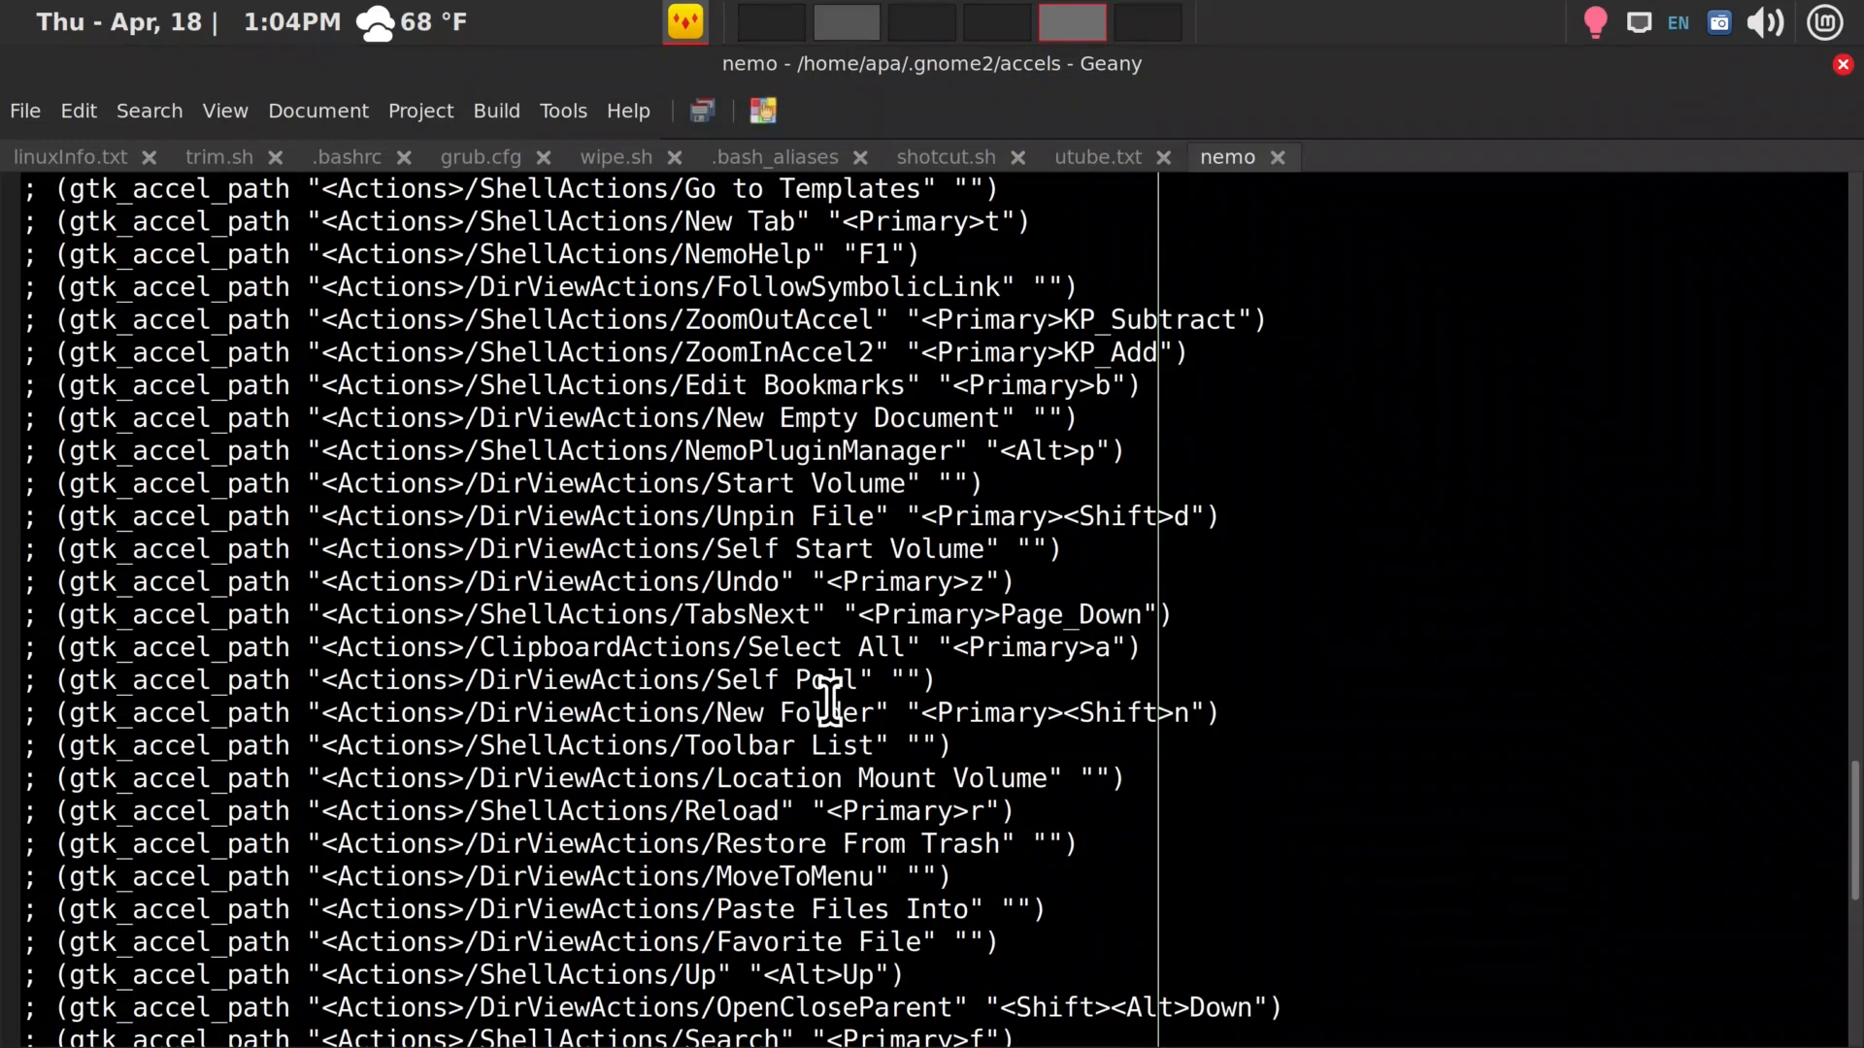
scroll(830, 697, "up", 15)
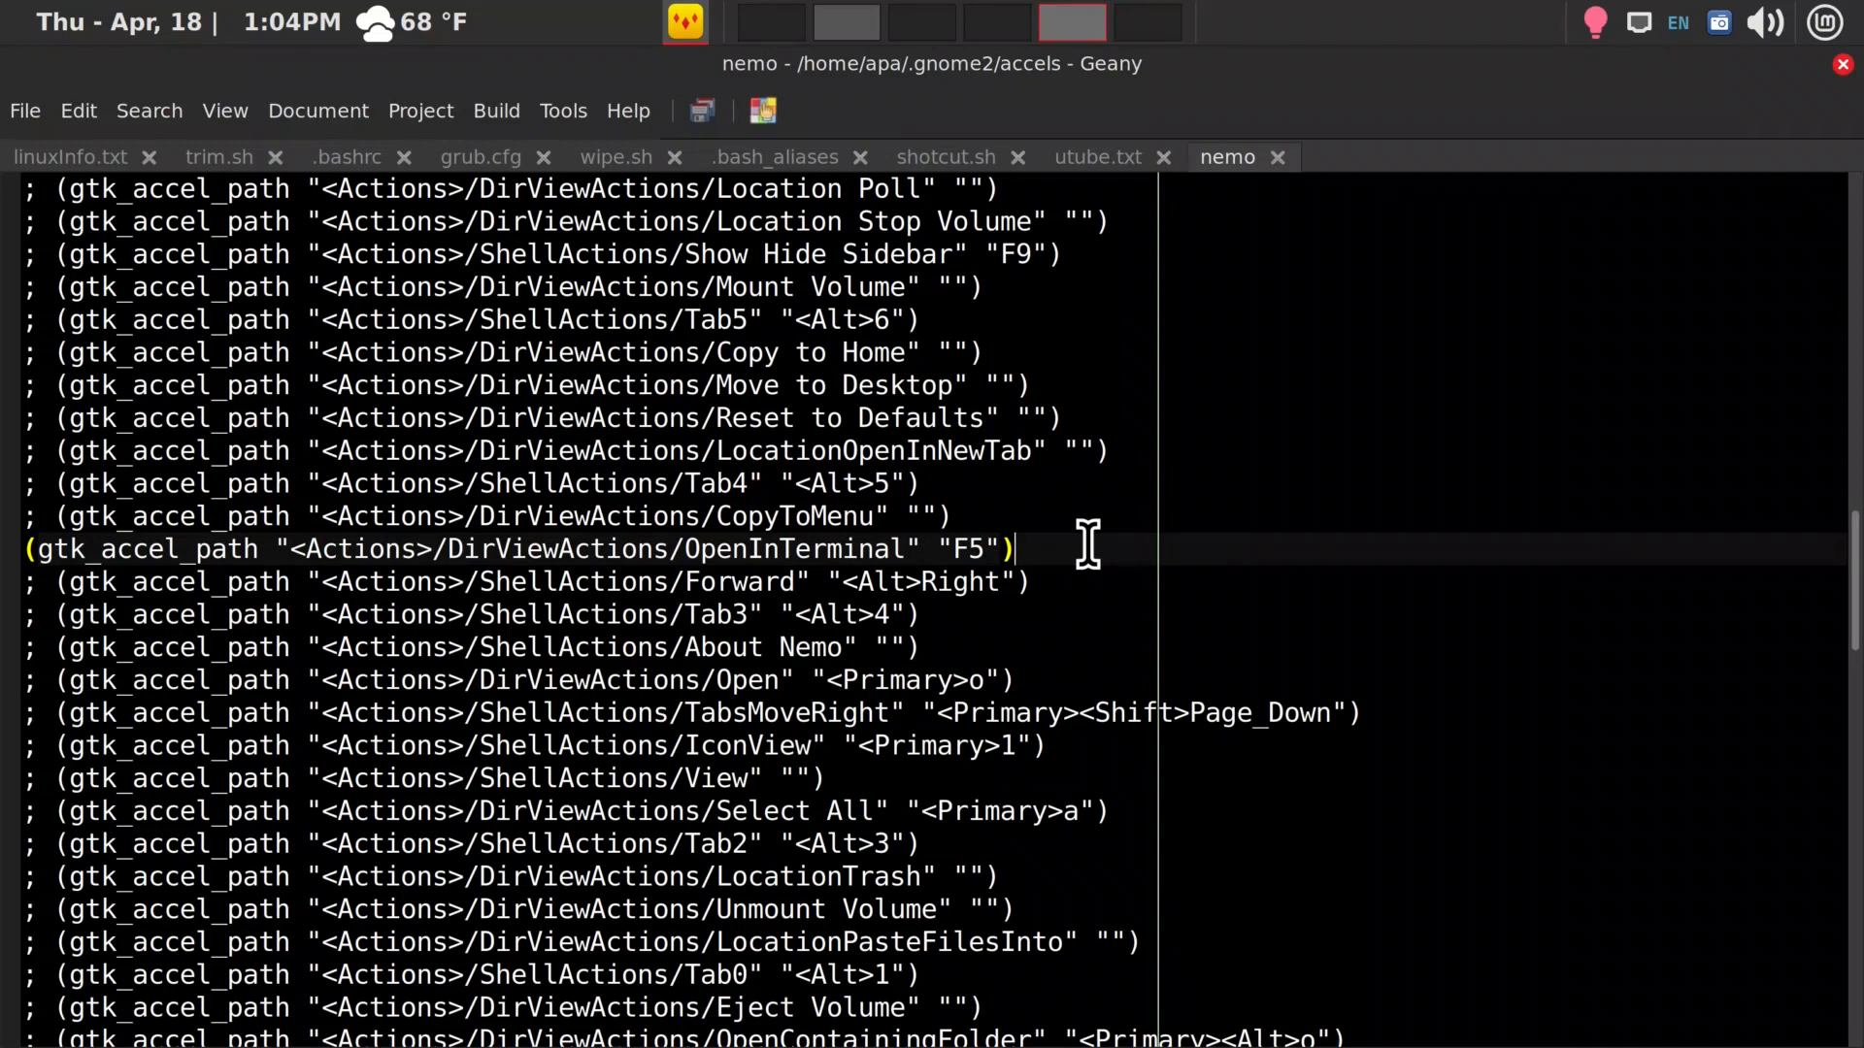
Switch to the second workspace, go back up to the home folder, and open the hidden .mozilla folder
key("super+1")
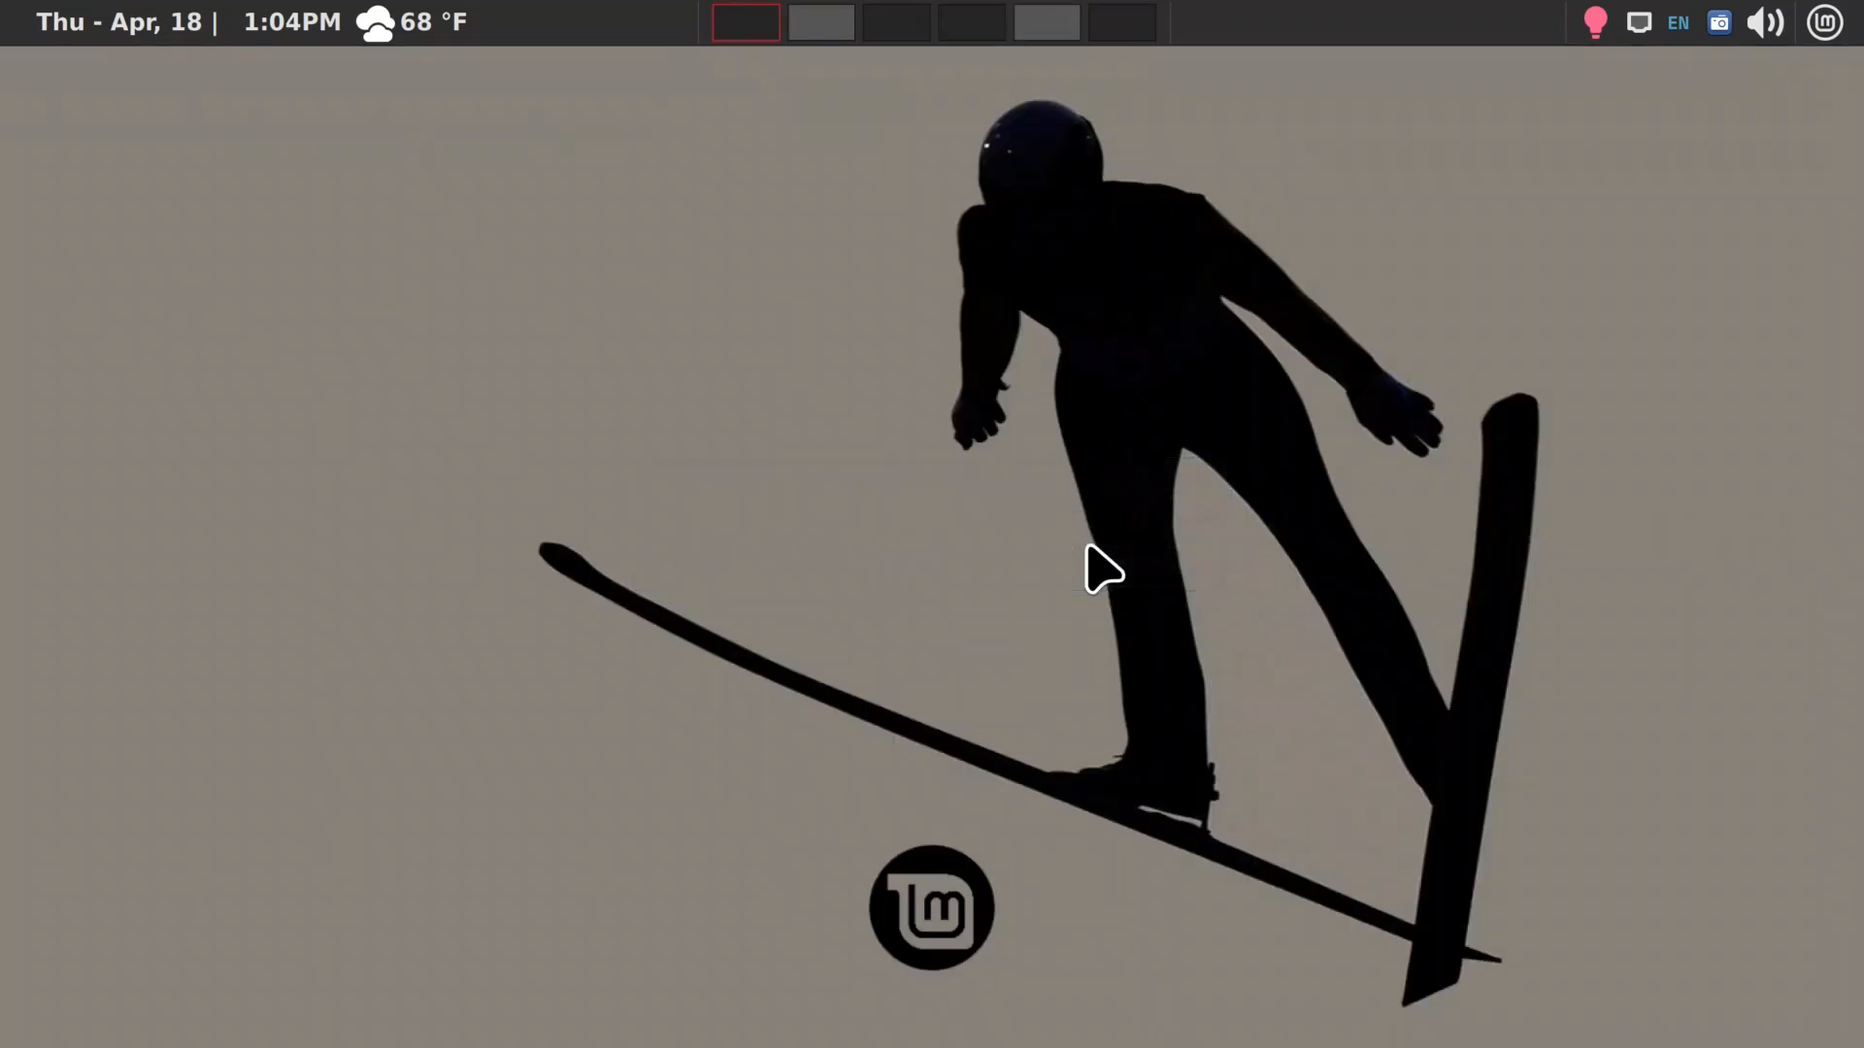
key("super+2")
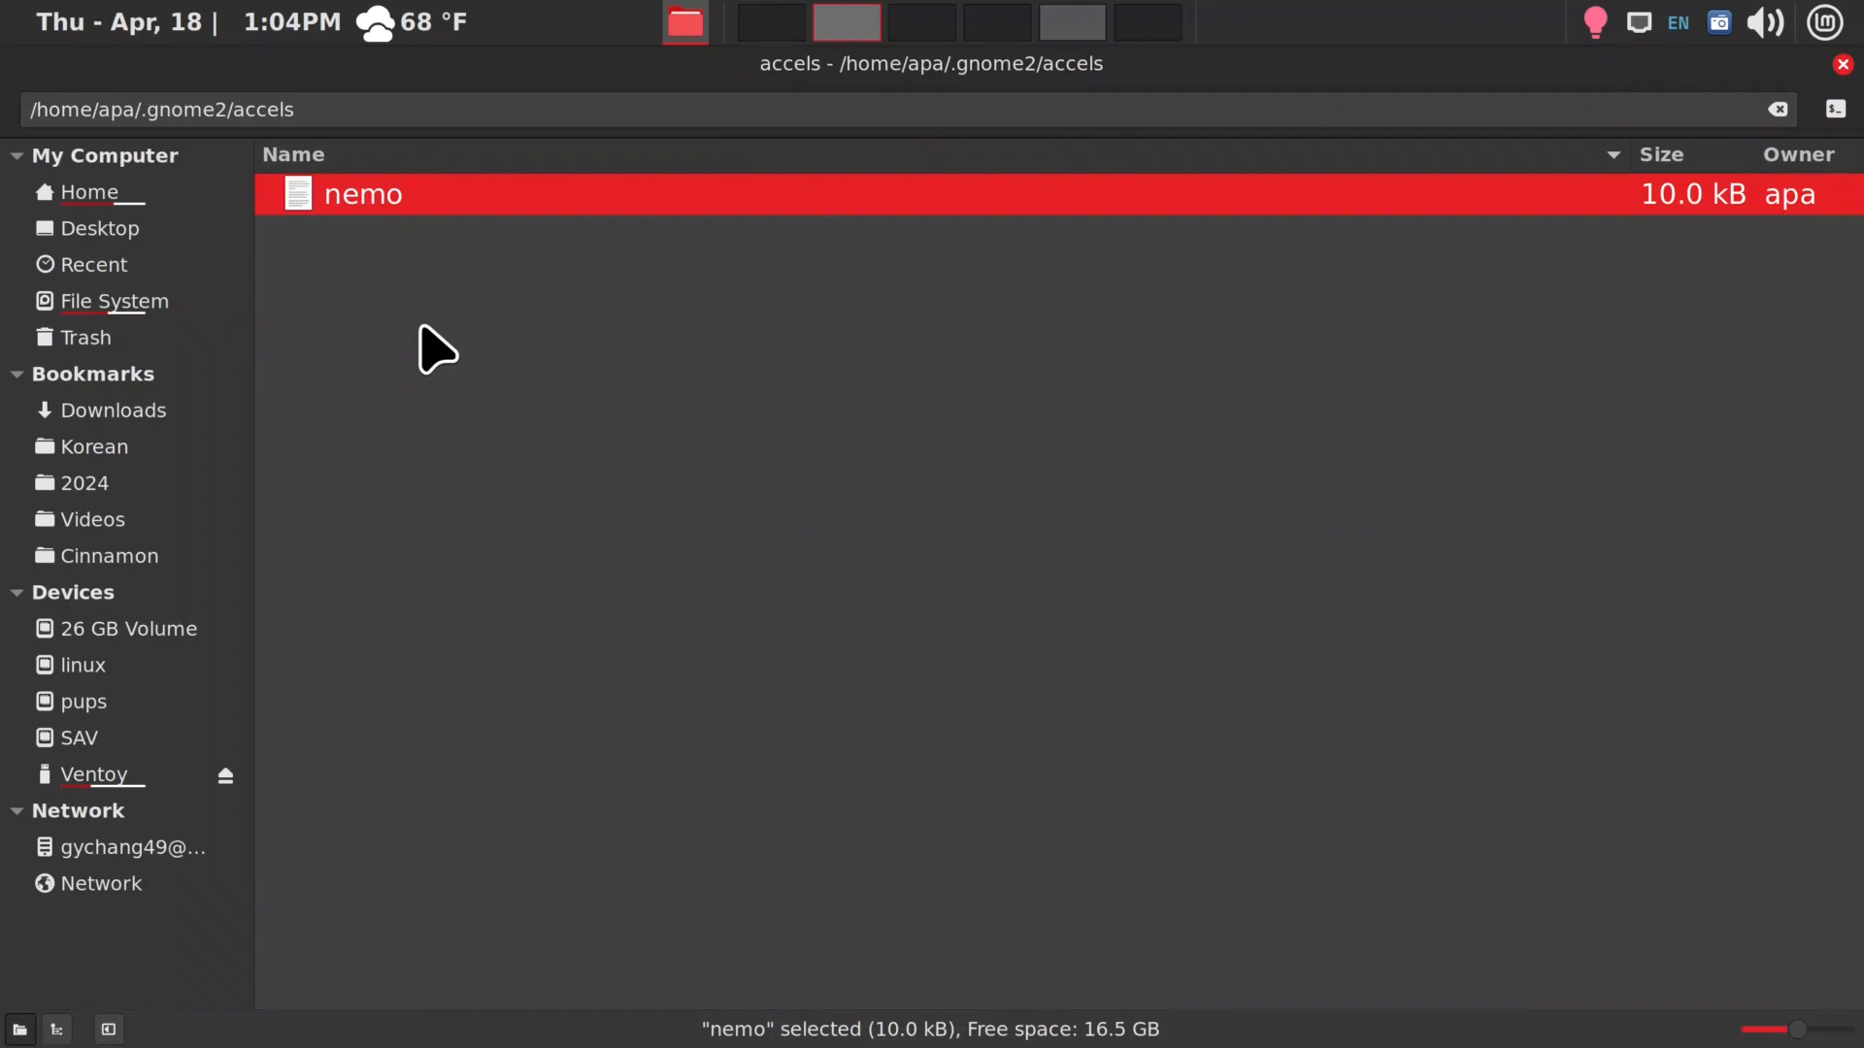
key("alt+Up")
key("alt+Up")
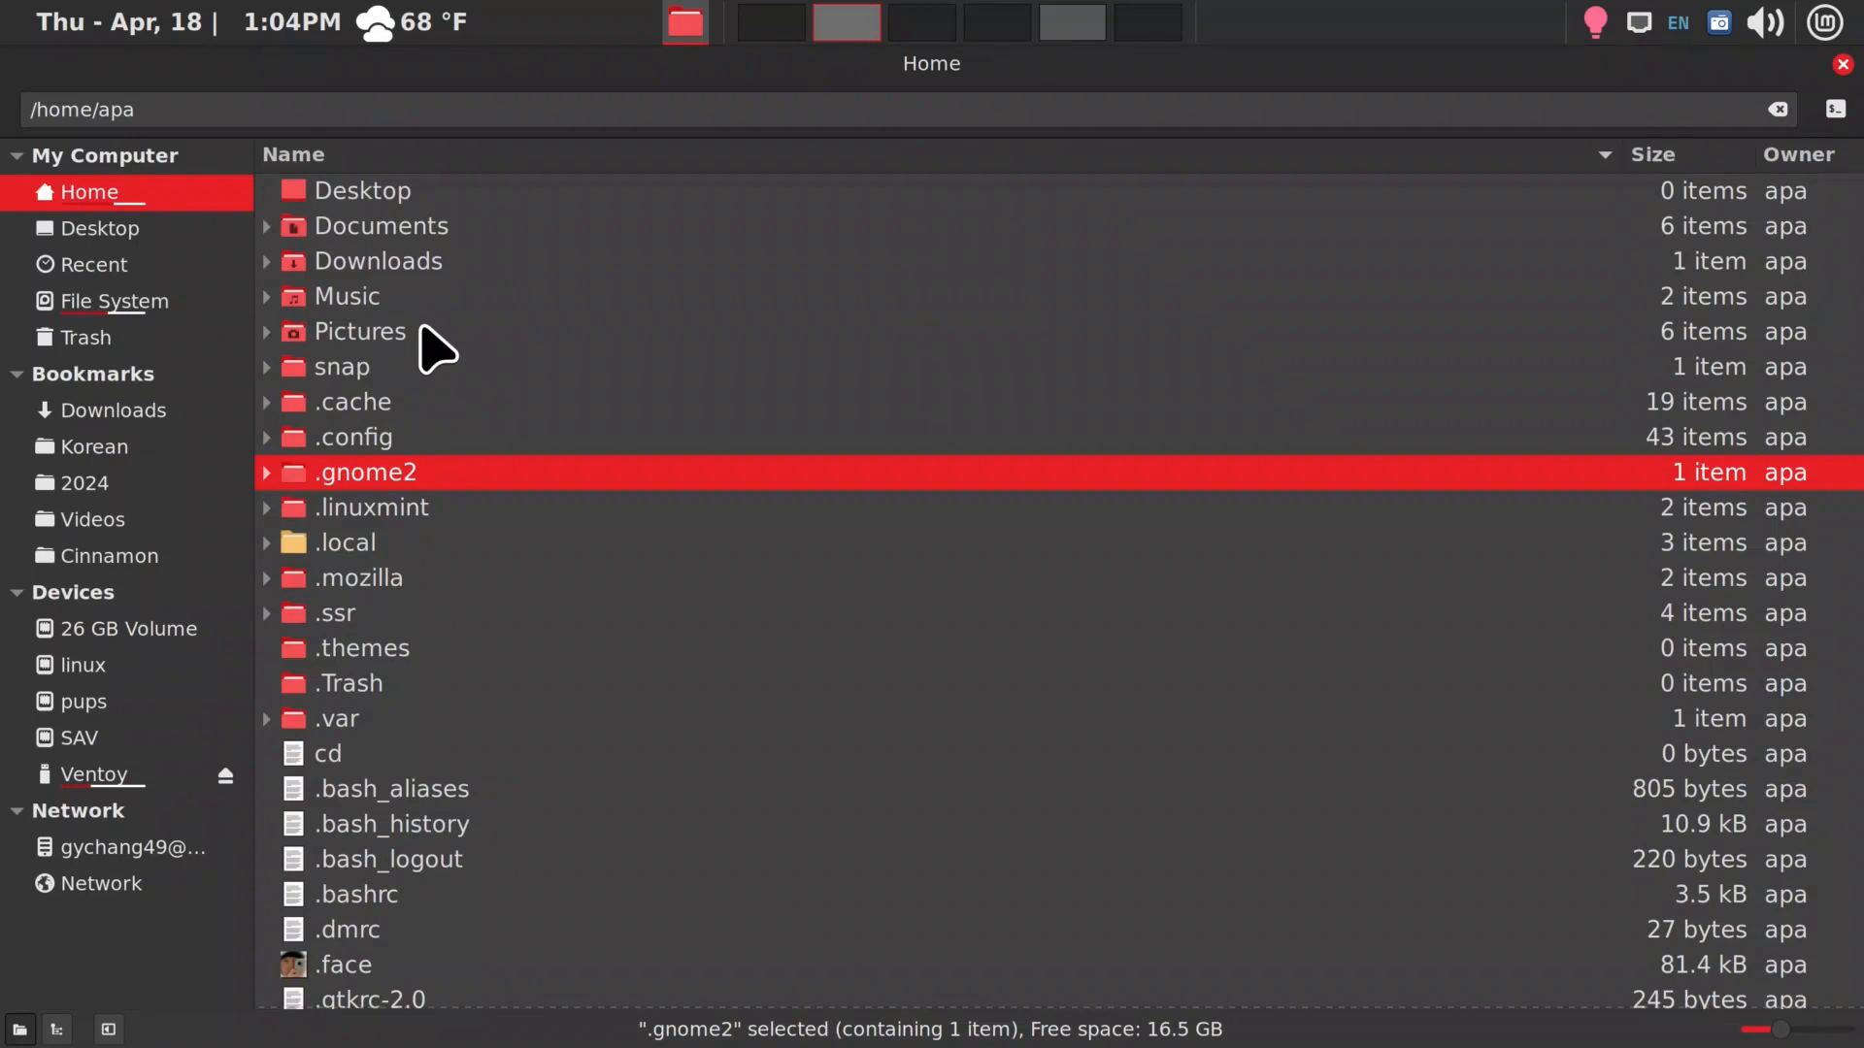
type(".m")
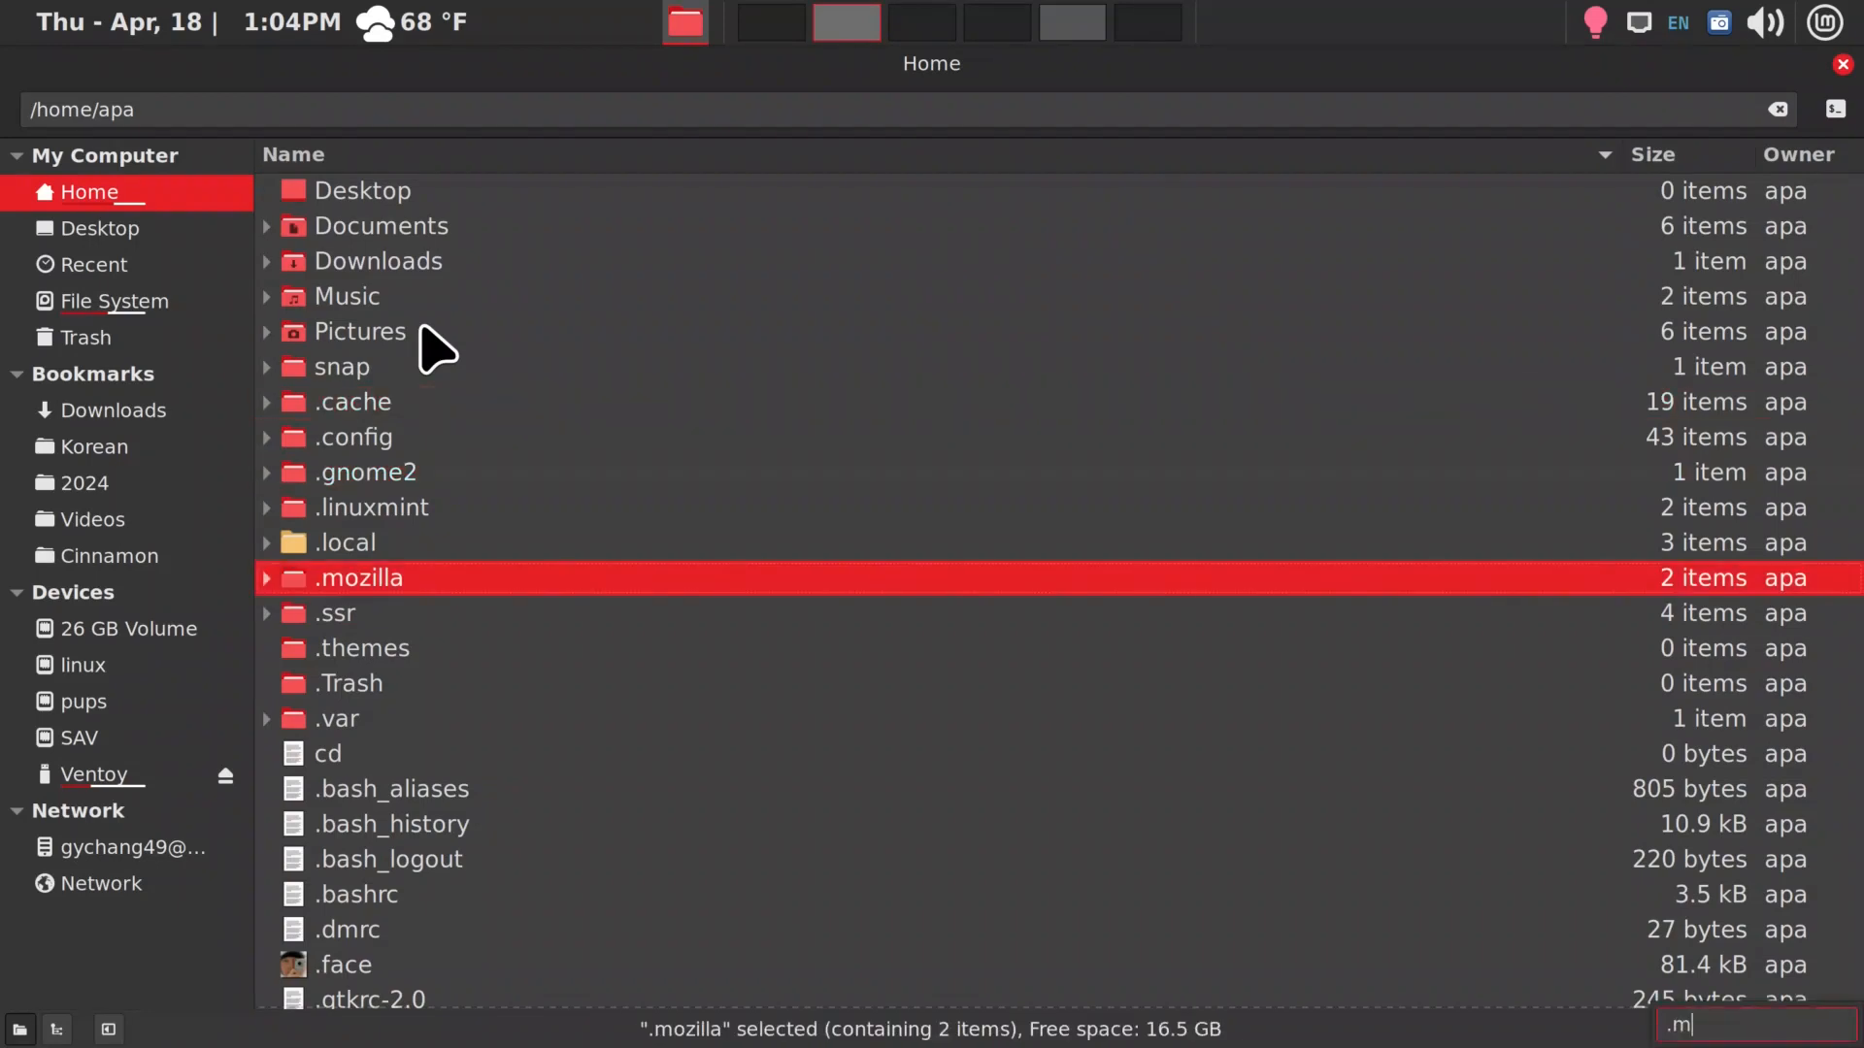
key("Return")
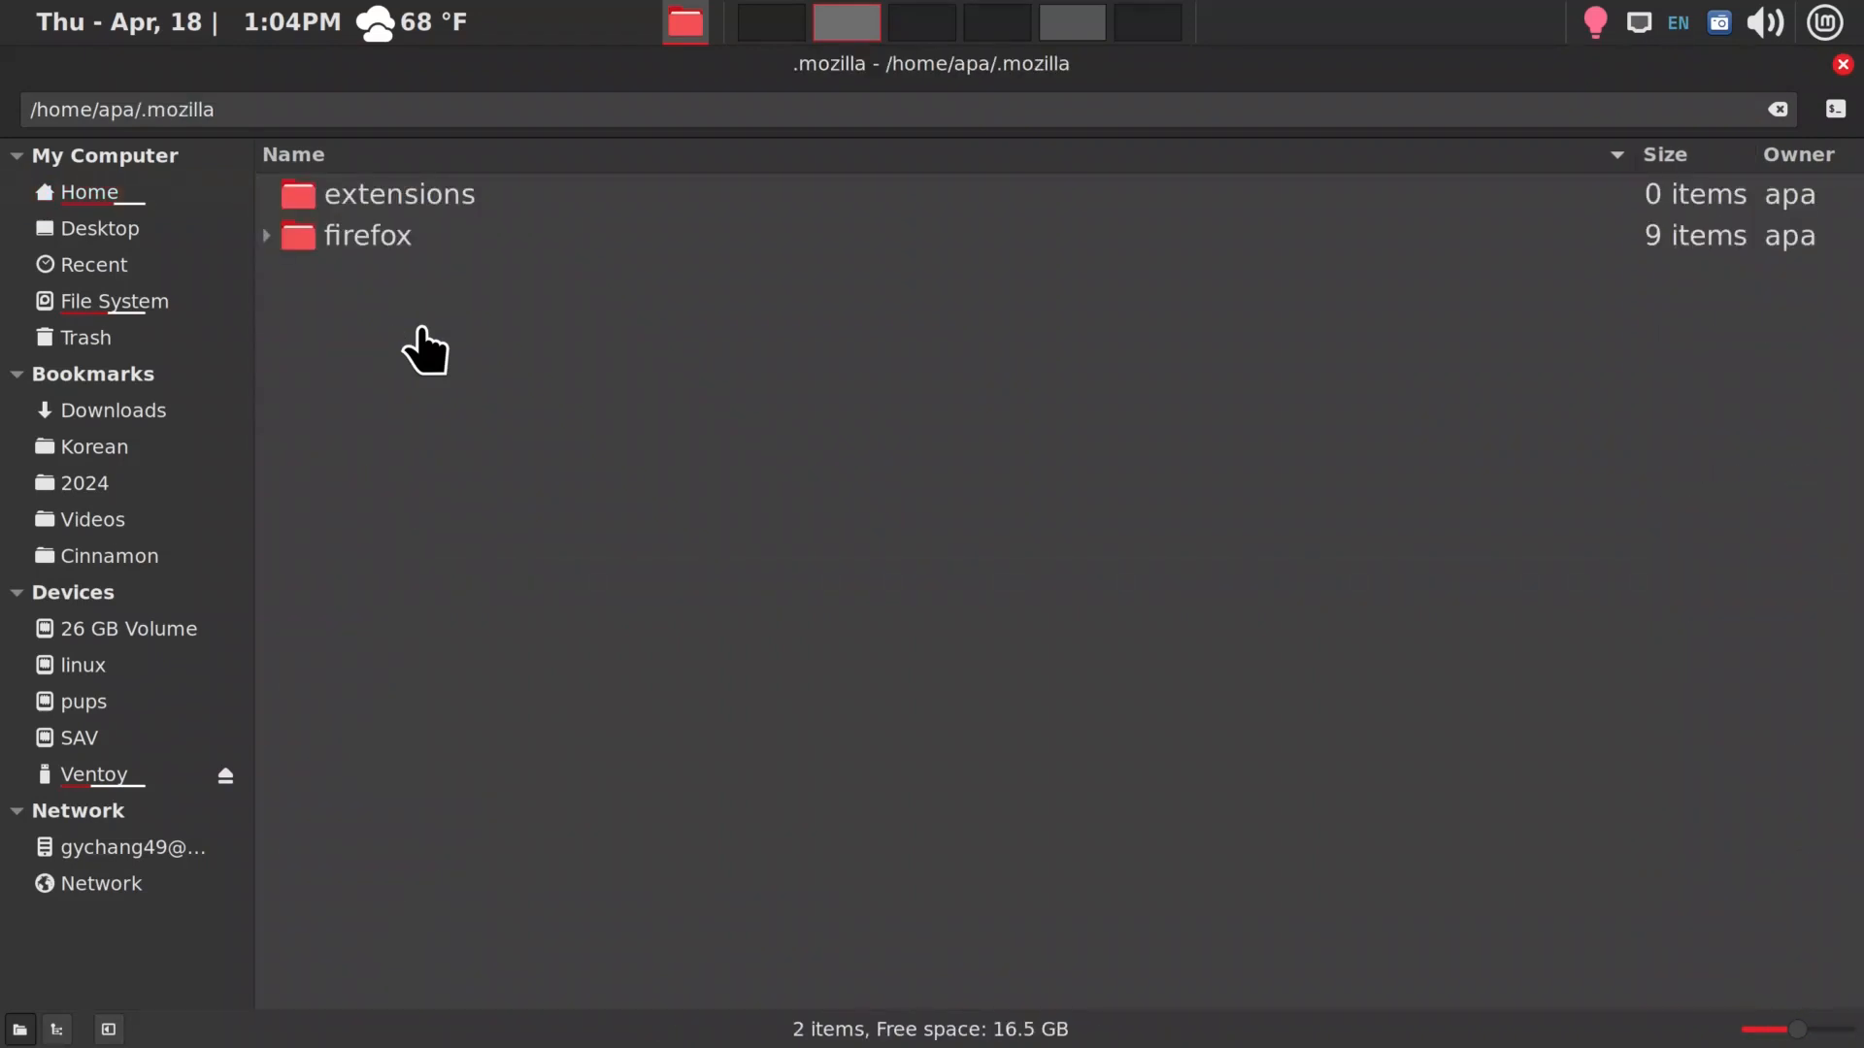
Test the custom terminal shortcut in the .mozilla folder, closing the terminal with the x command, and view the folder's available actions
key("F4")
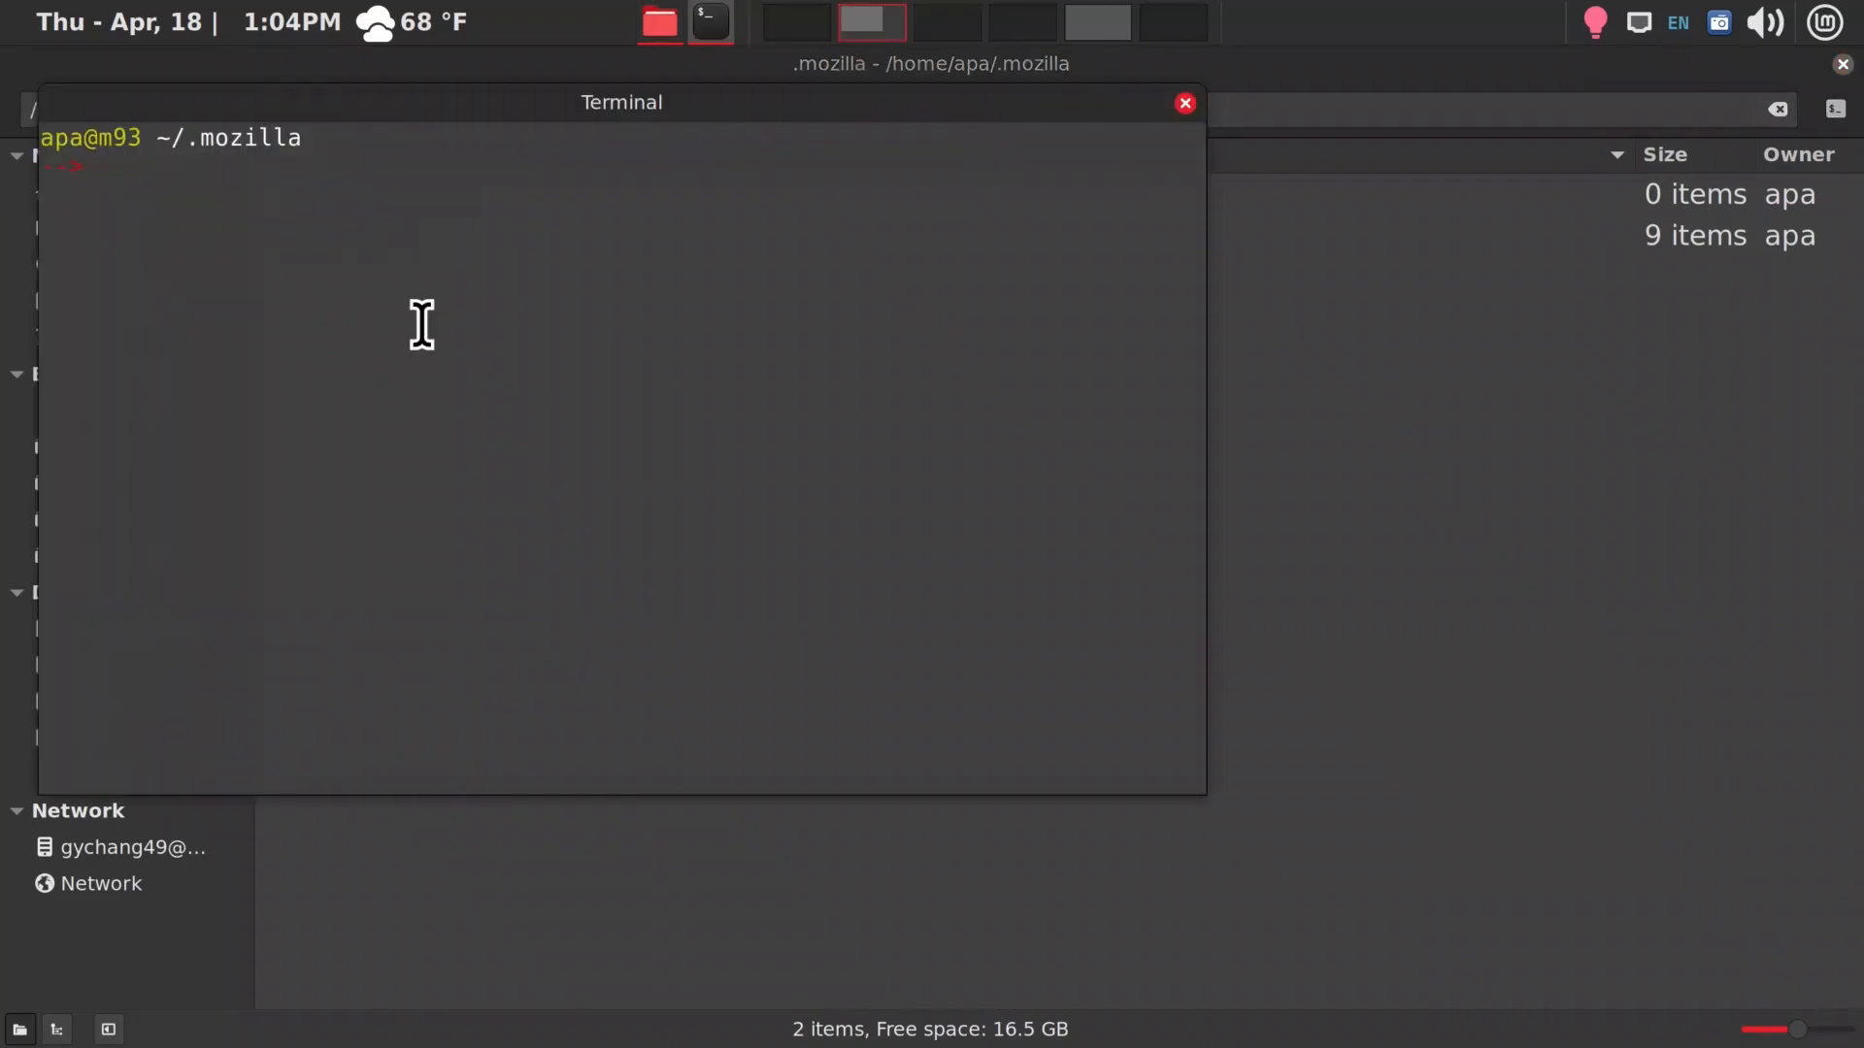
left_click_drag(324, 113, 896, 280)
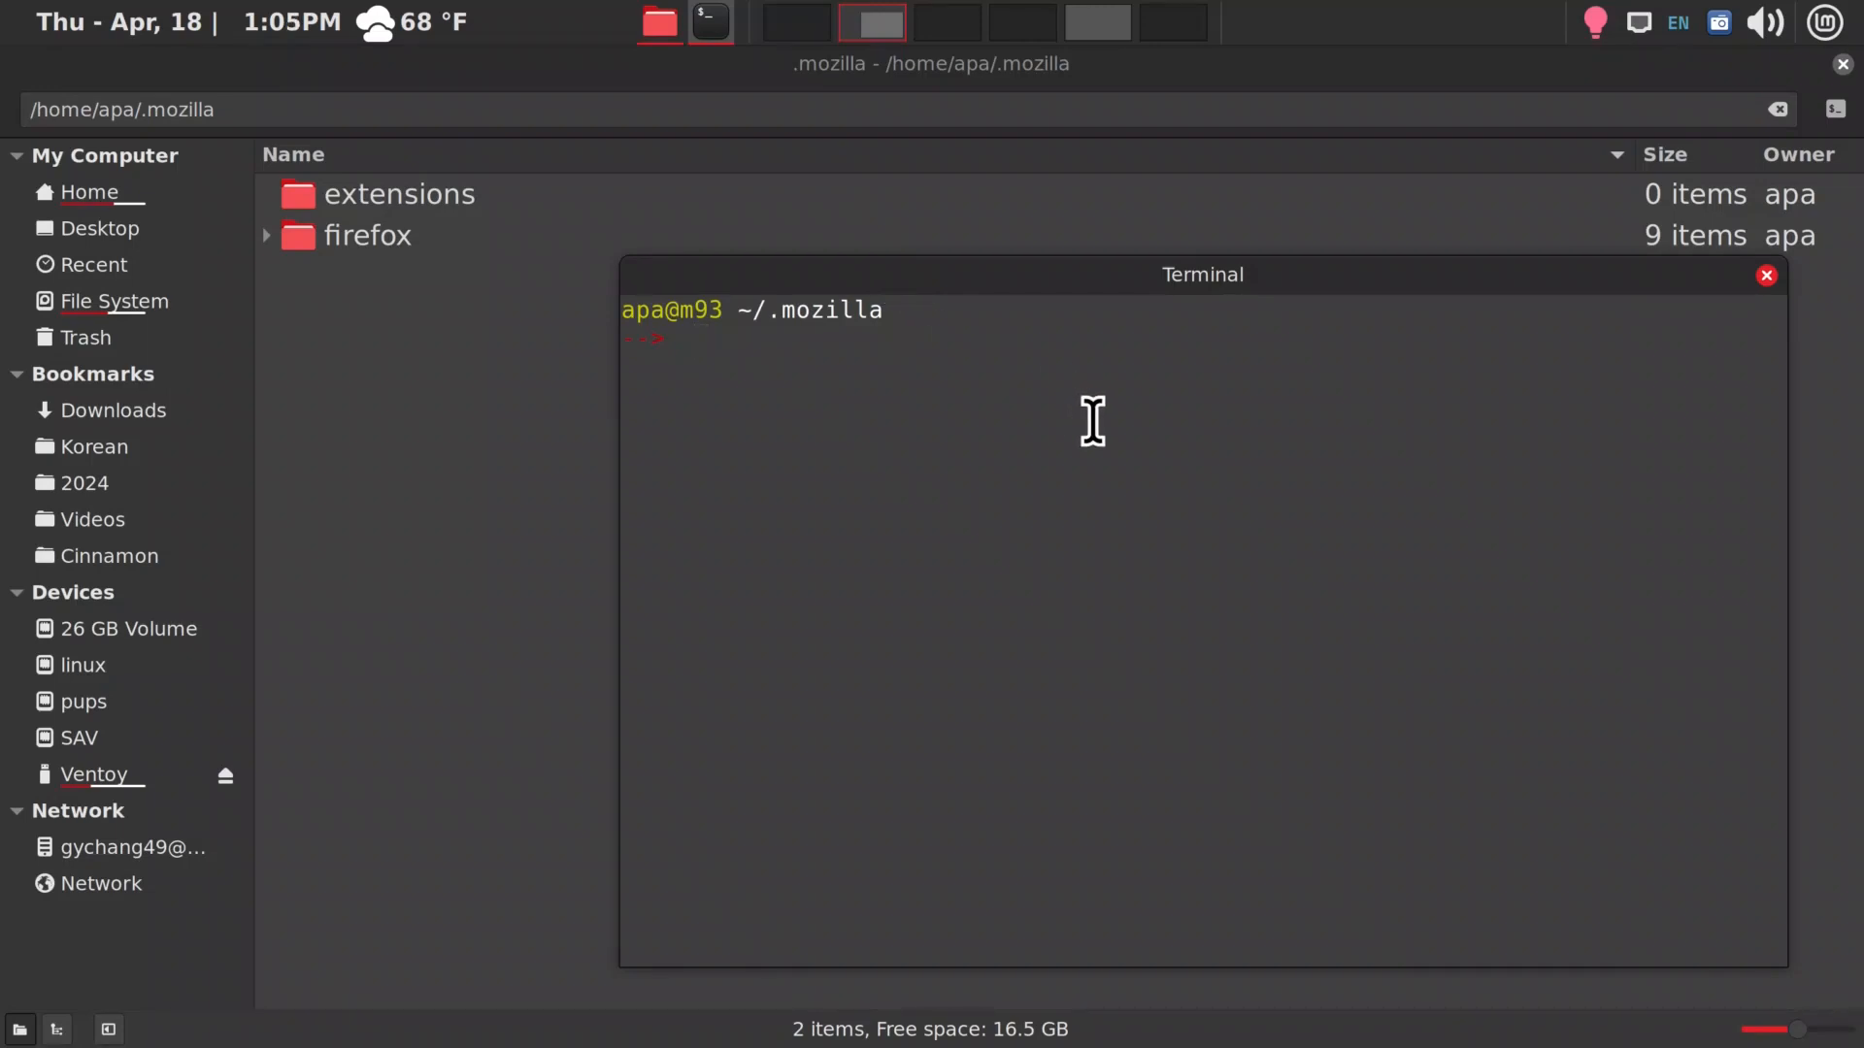
type("x")
key("Return")
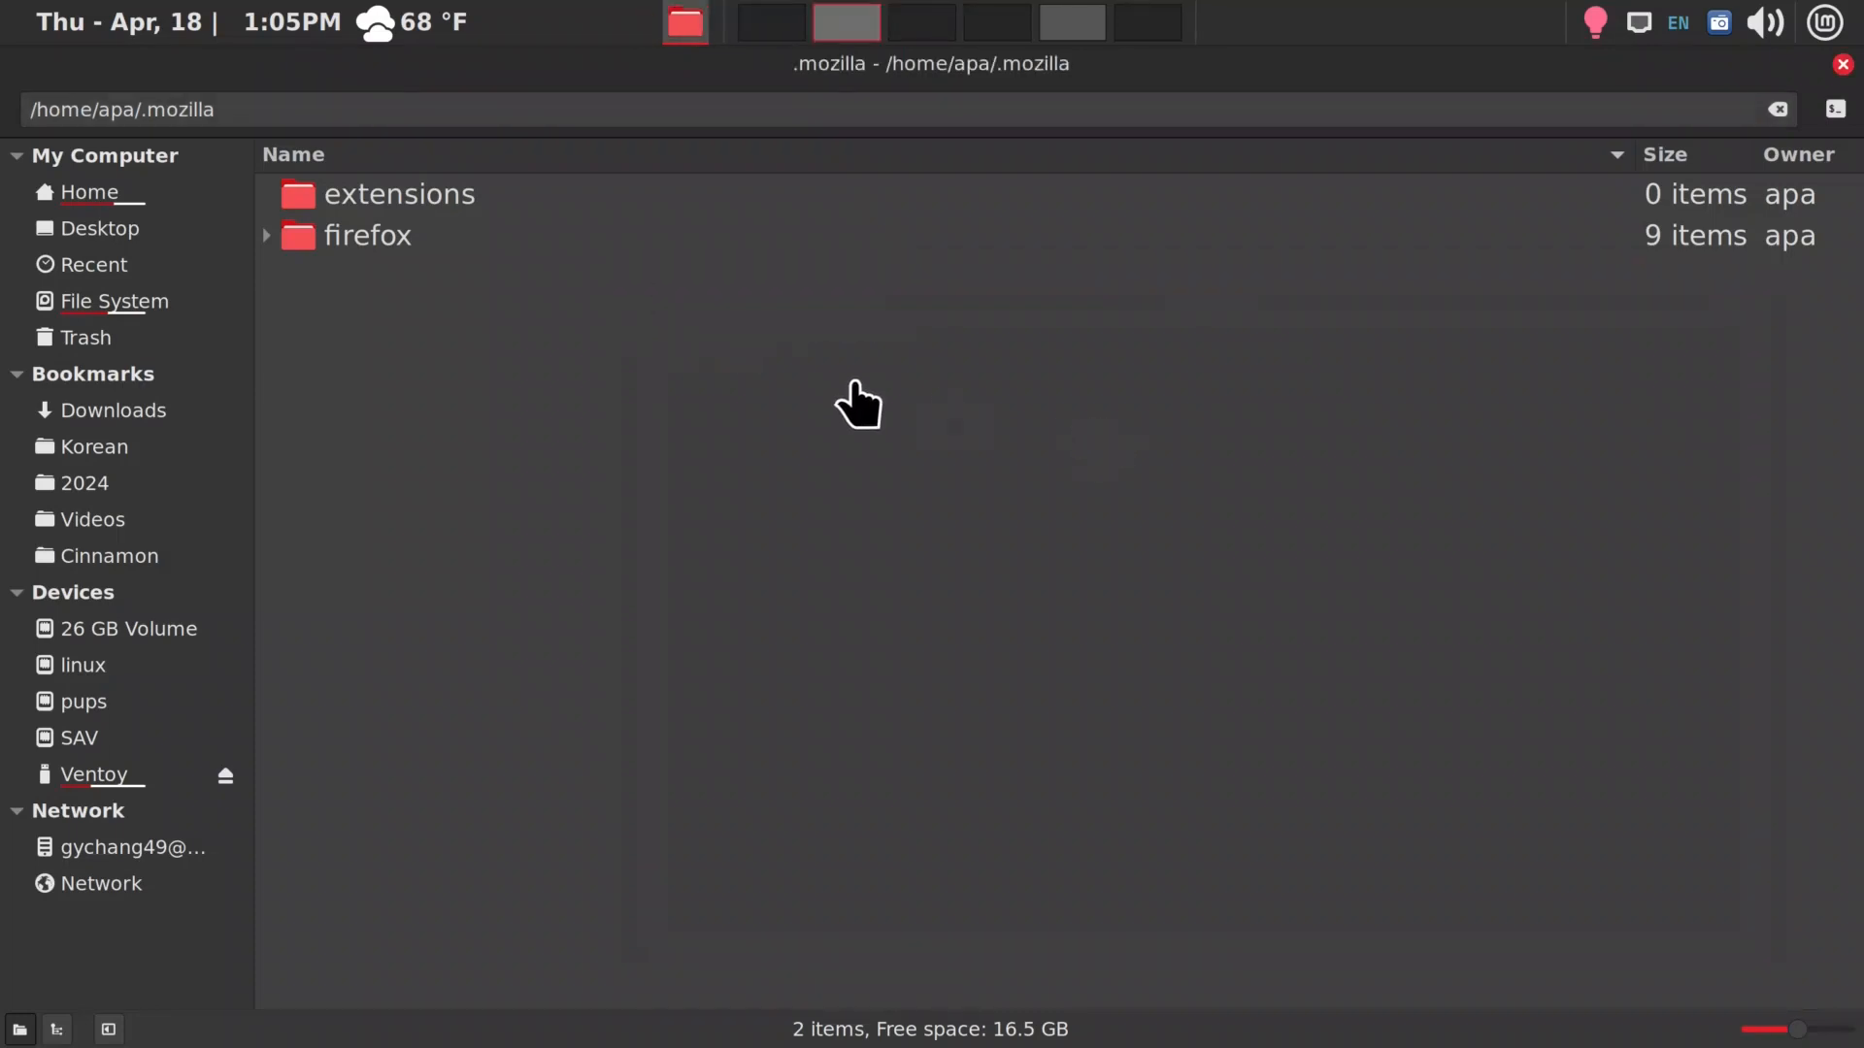
right_click(517, 314)
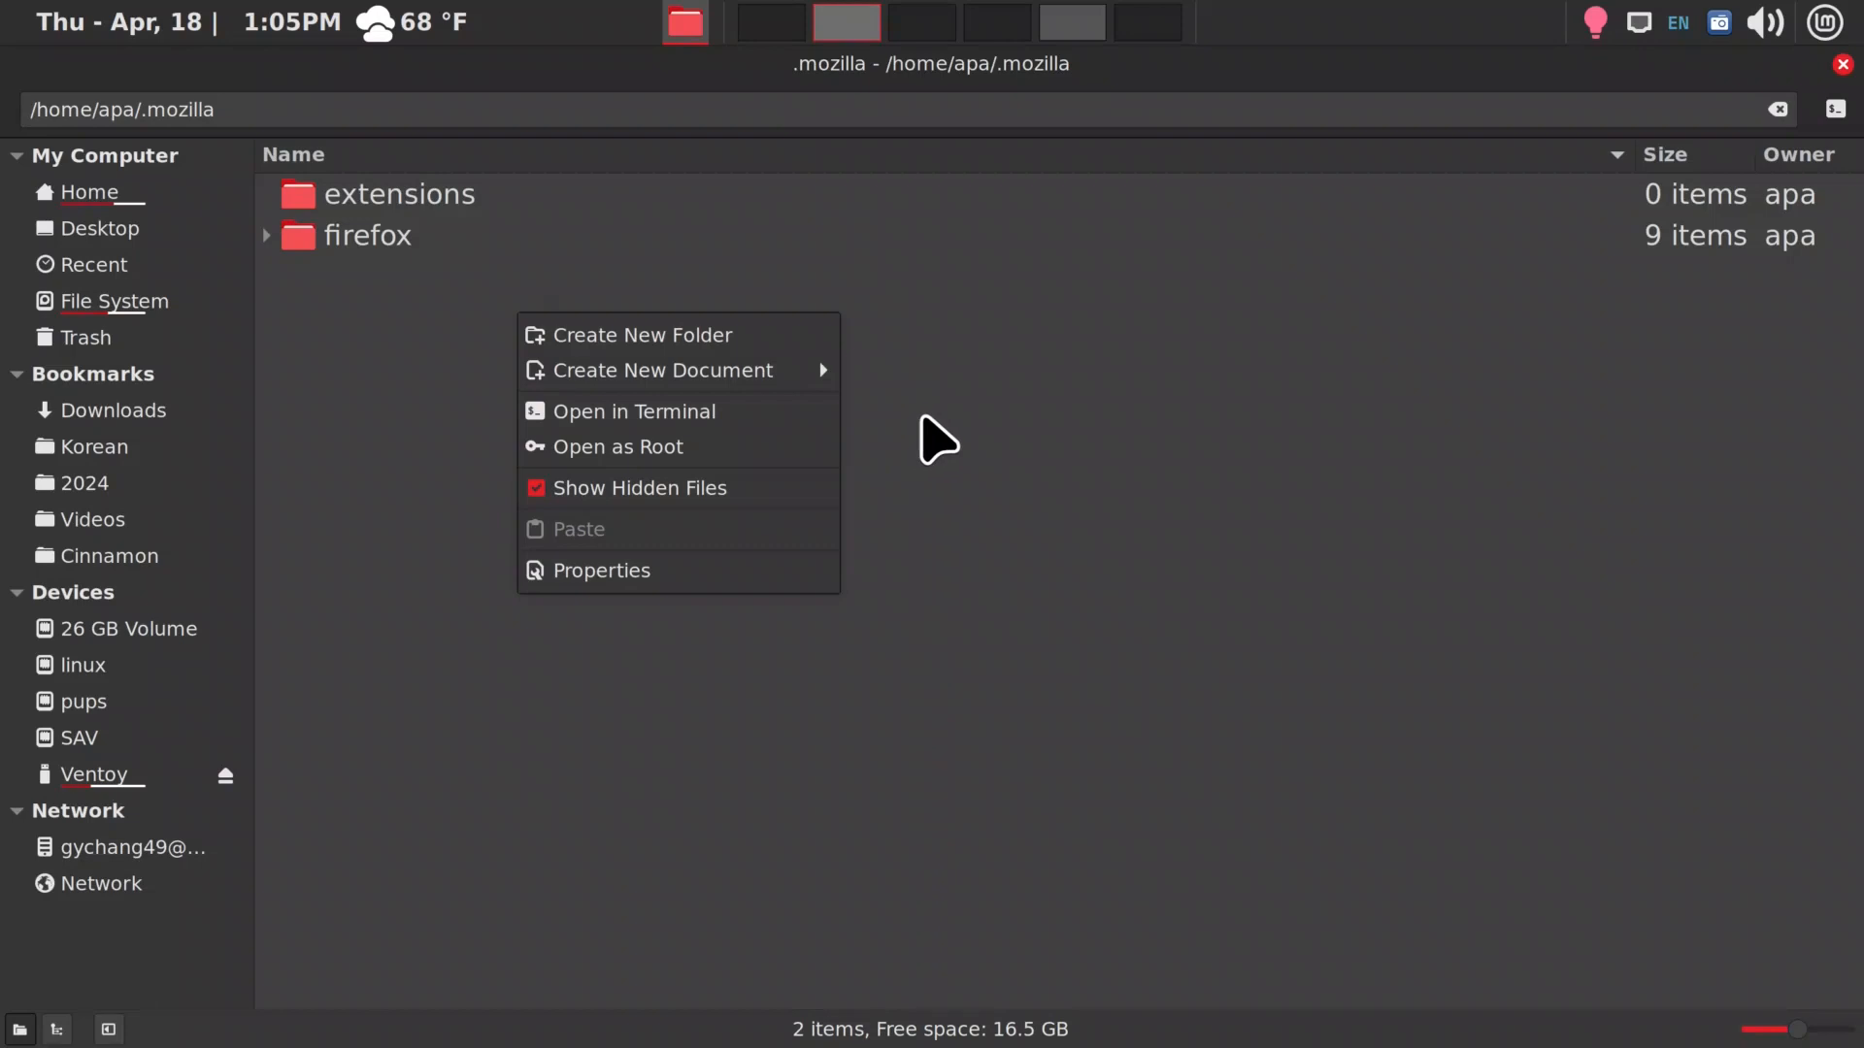
left_click(923, 420)
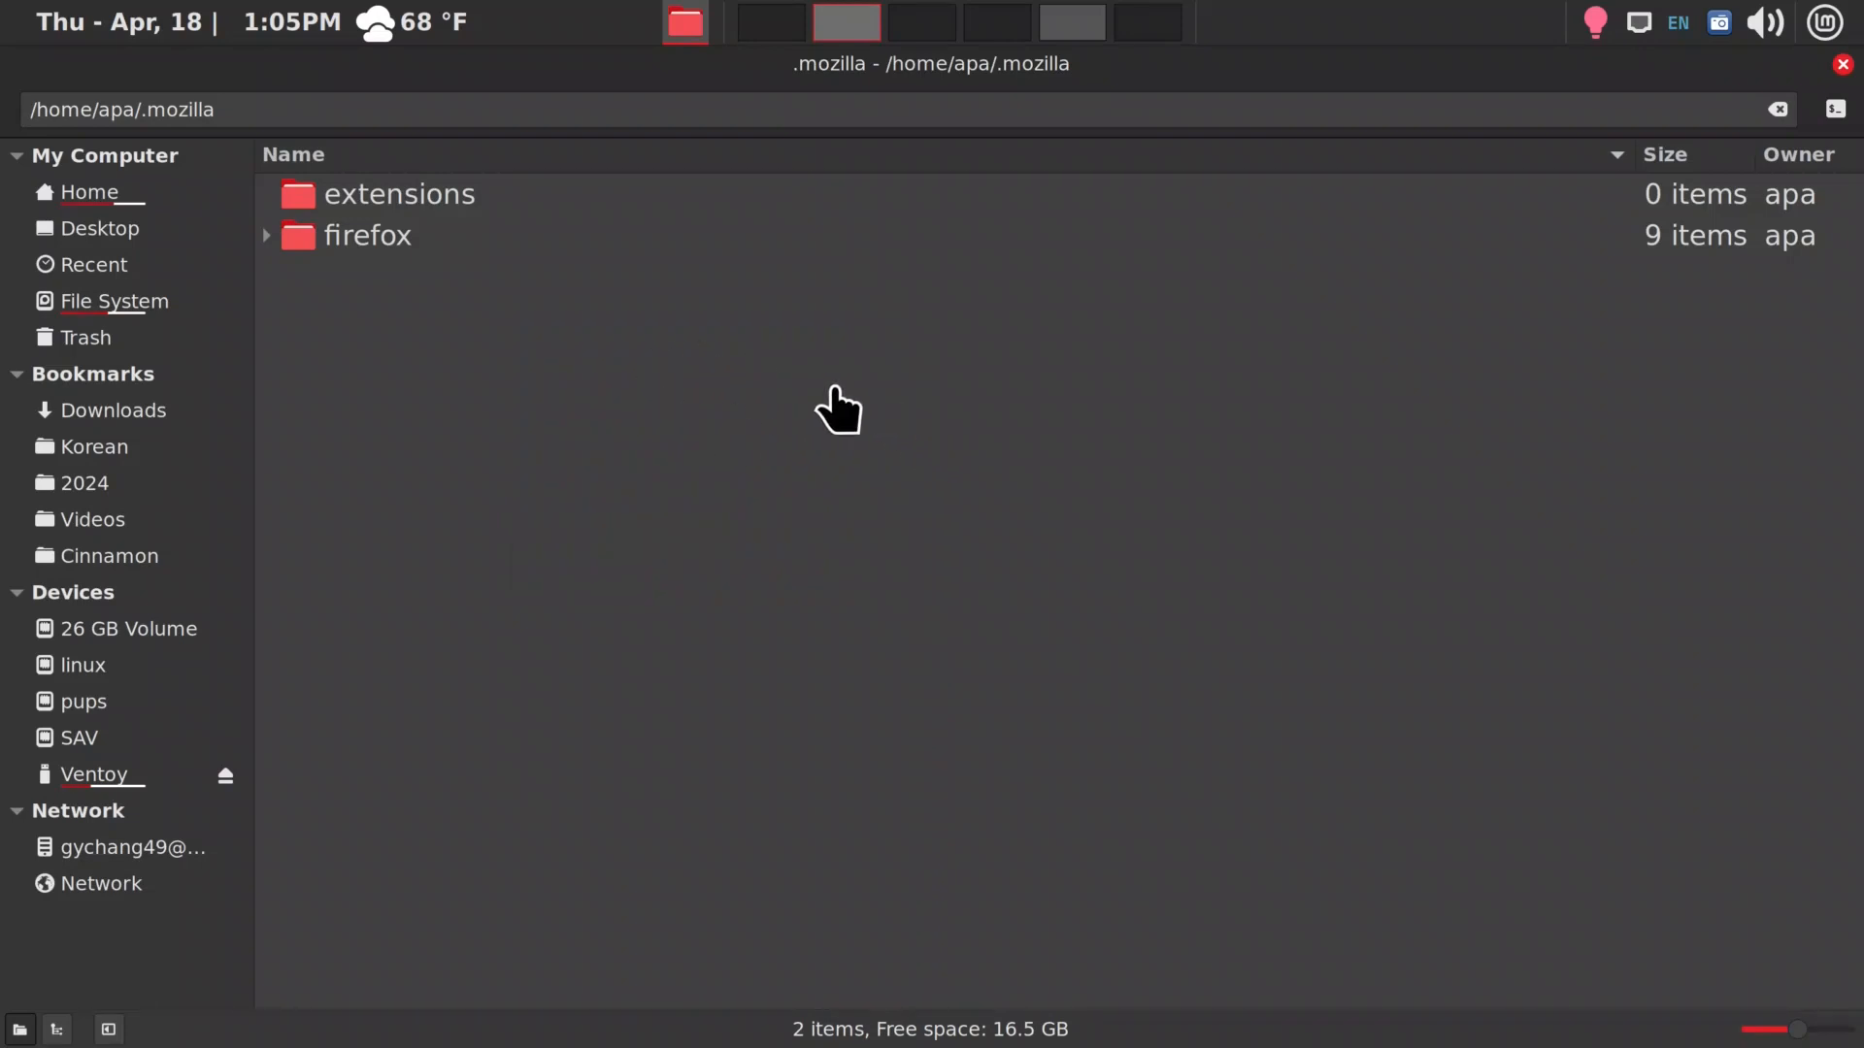